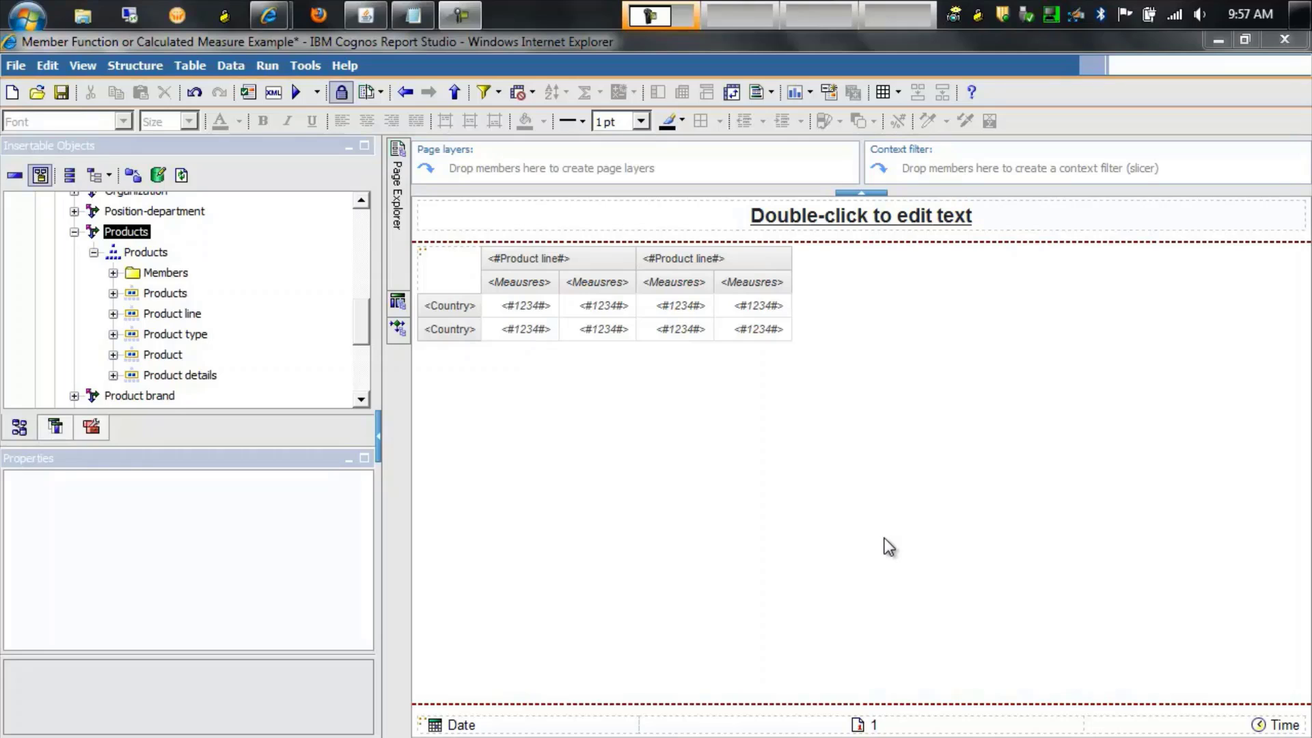
Review the set expression that defines the Country rows of the crosstab, and close its set definition
click(465, 314)
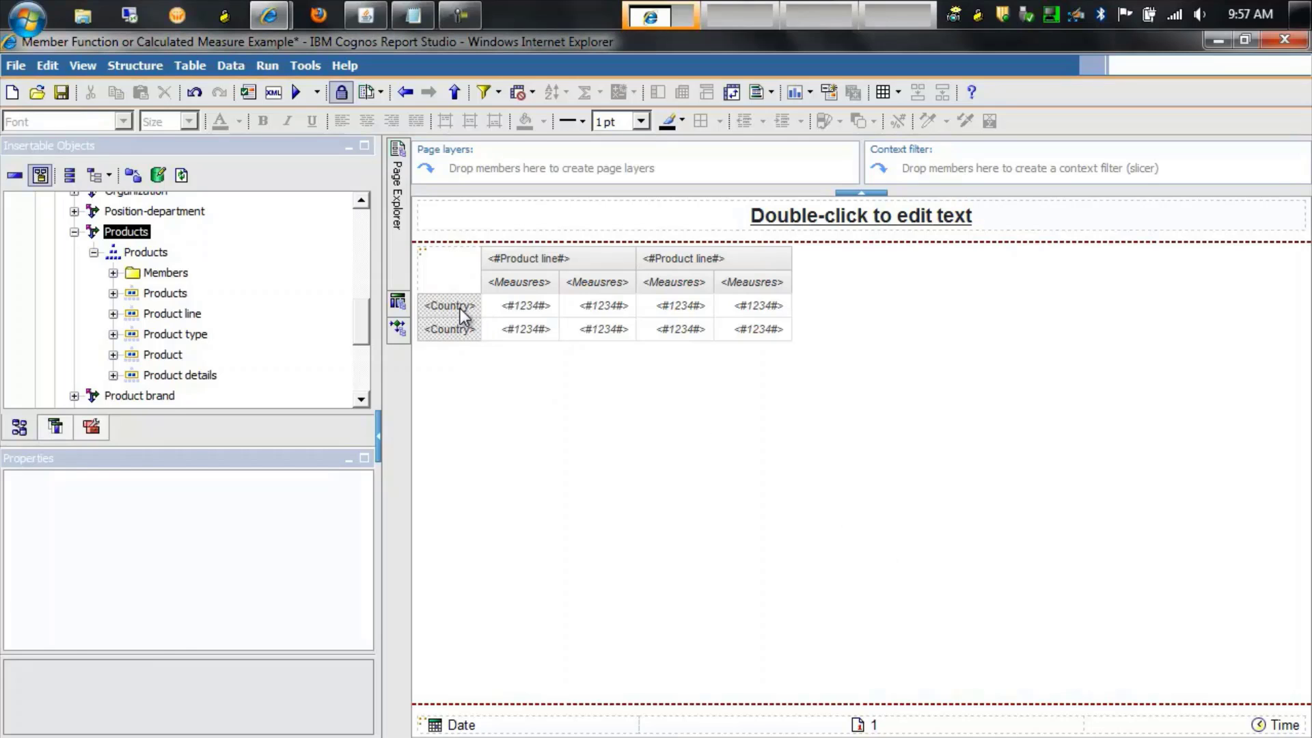
drag(367, 495, 367, 611)
click(229, 637)
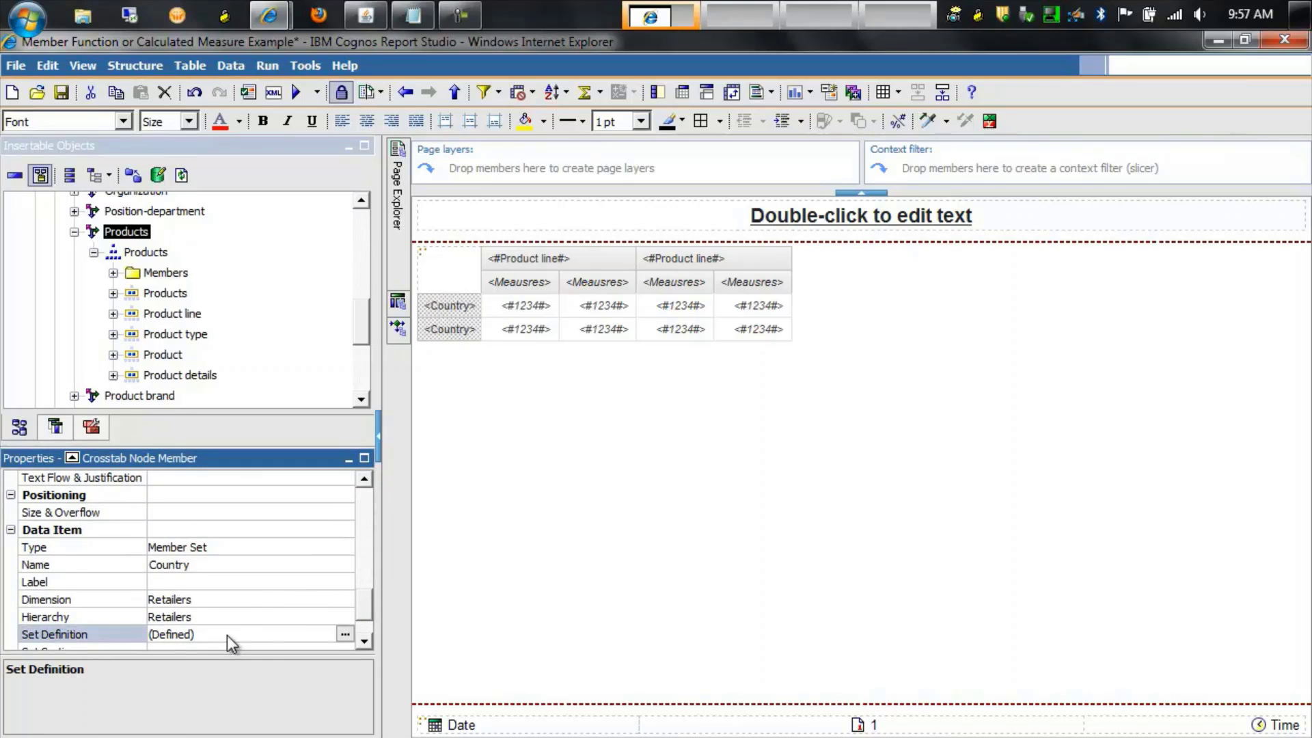
click(344, 637)
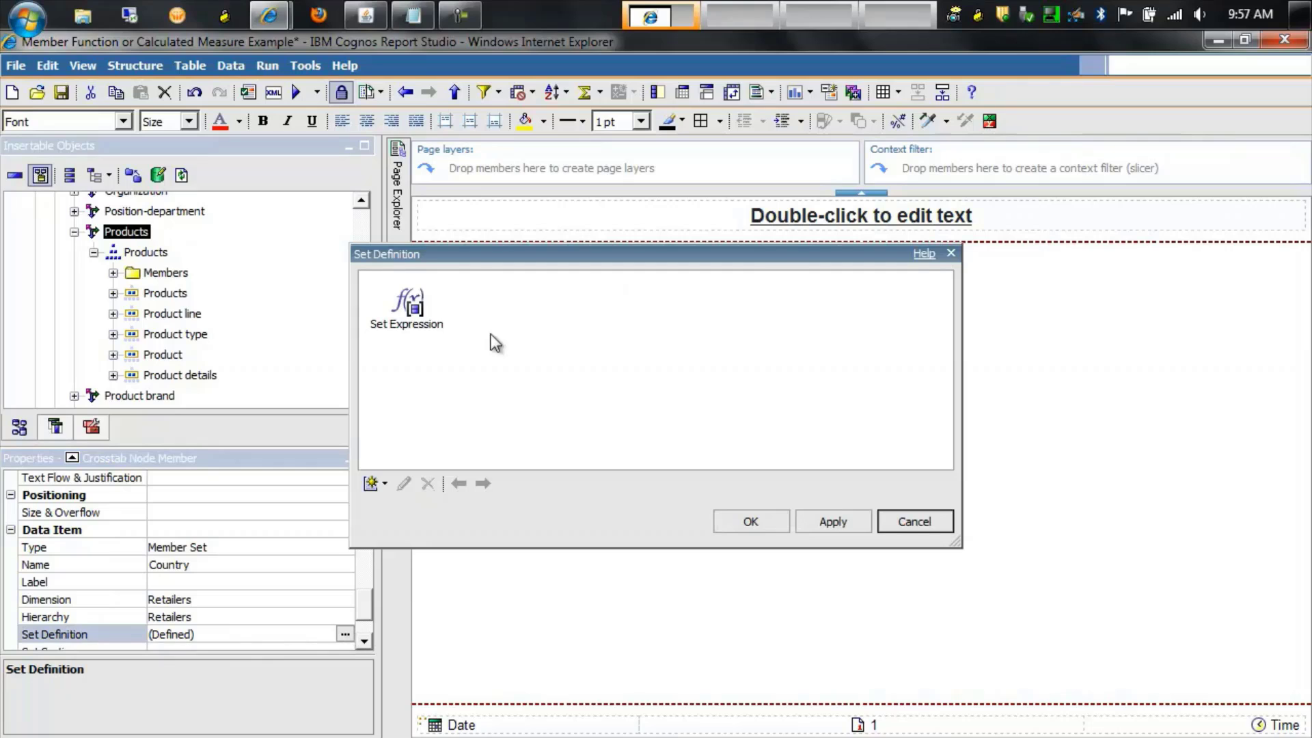
click(423, 315)
double_click(424, 309)
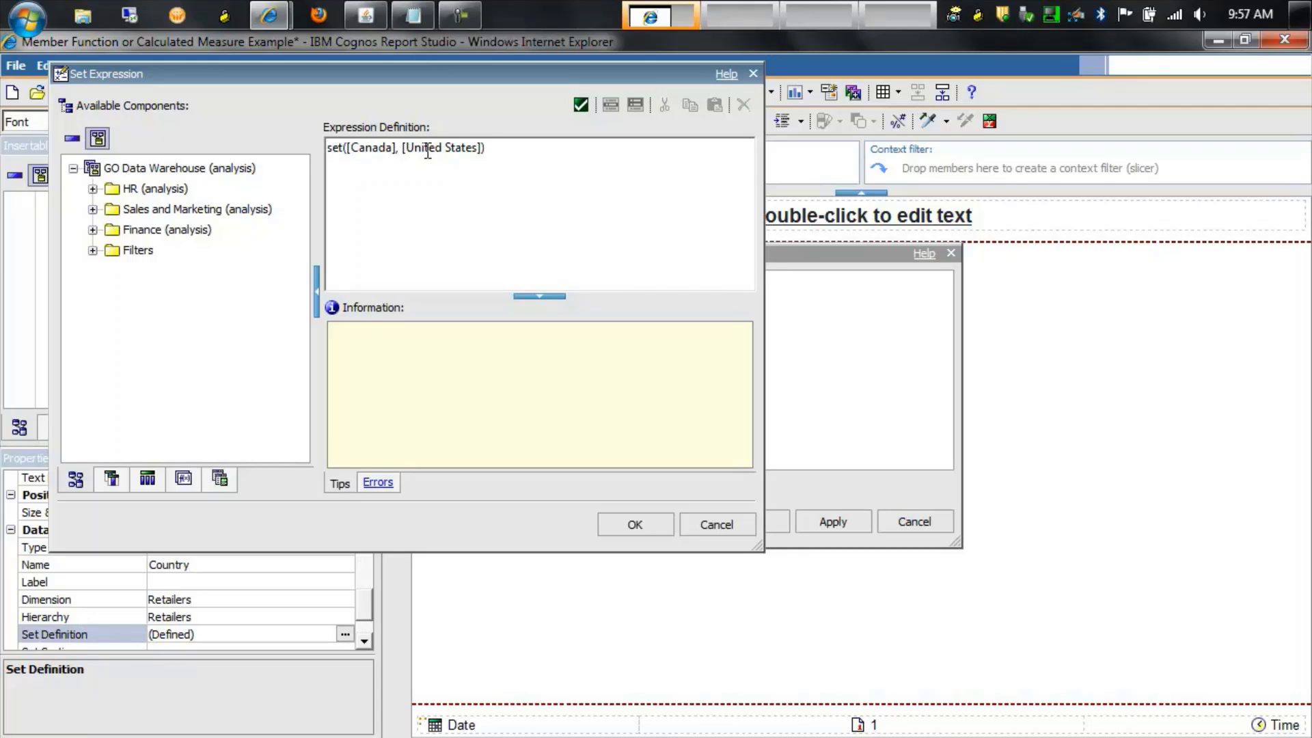
click(637, 525)
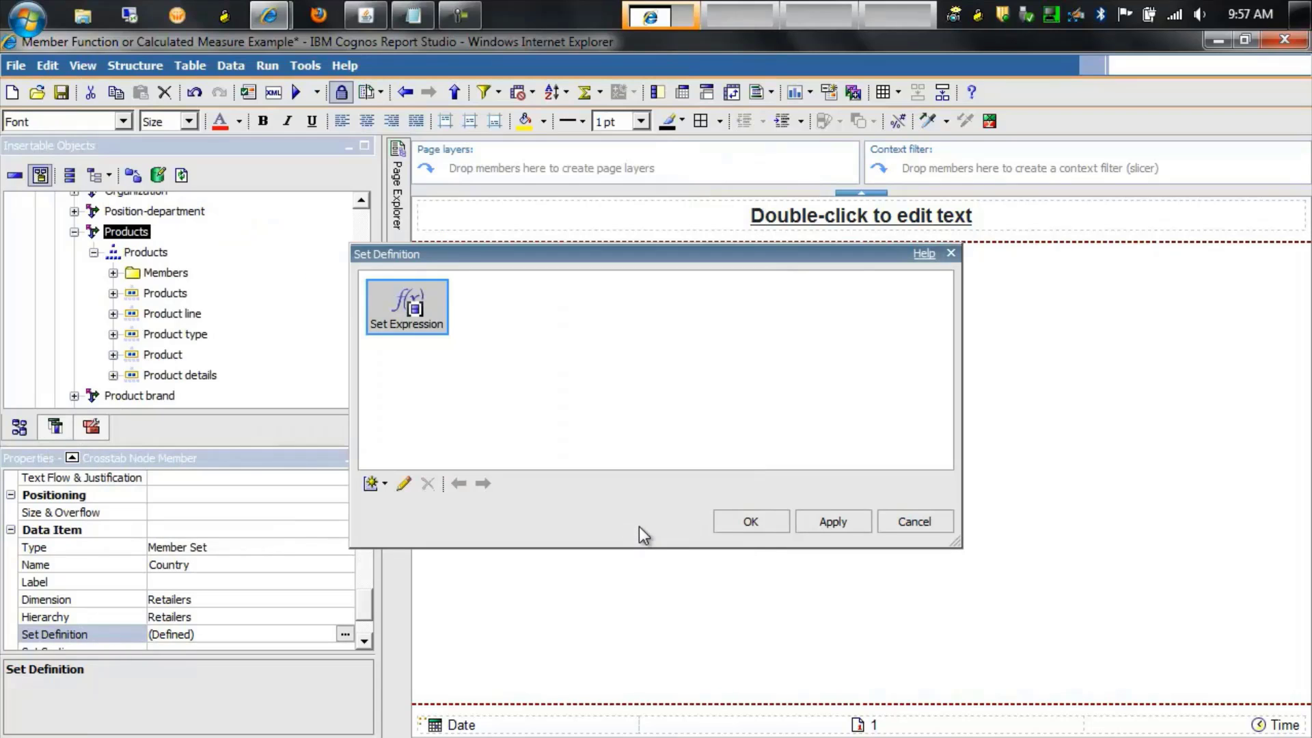
click(731, 524)
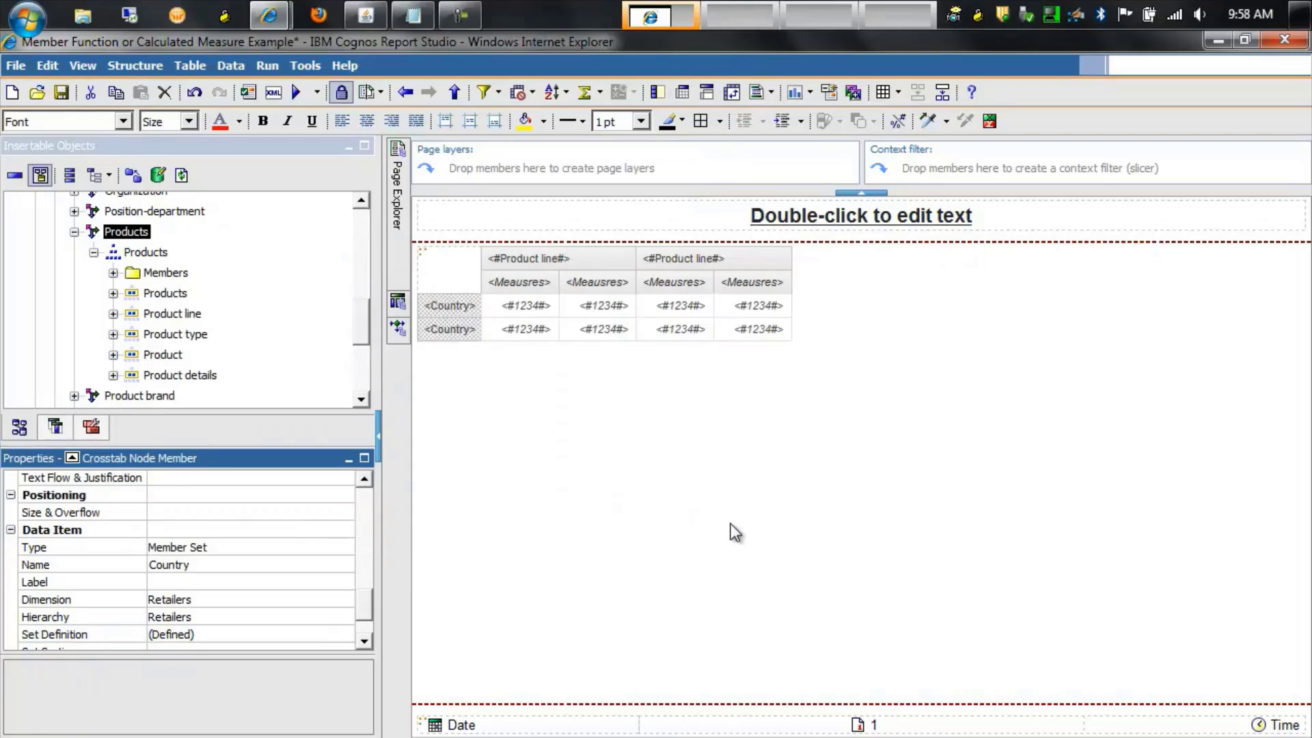
Inspect the Product line column properties and the expression behind the nested Meausres data item
click(541, 257)
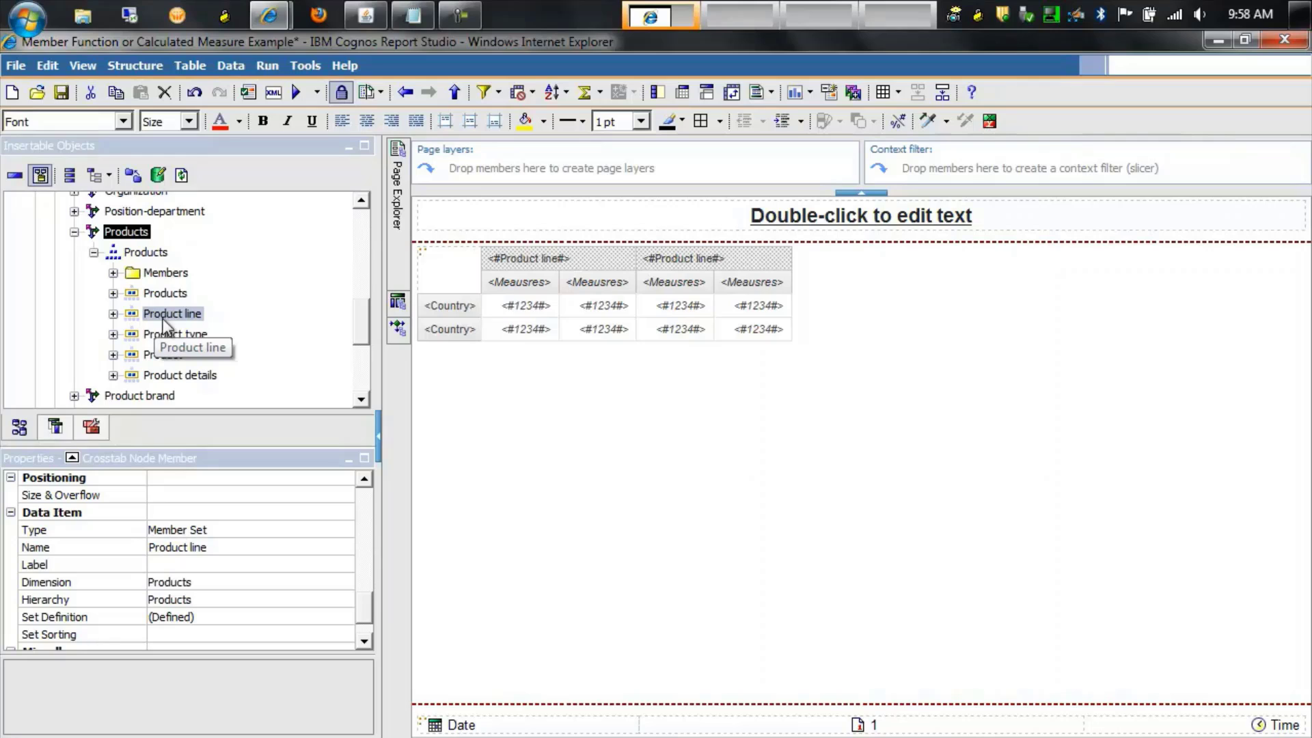
double_click(515, 288)
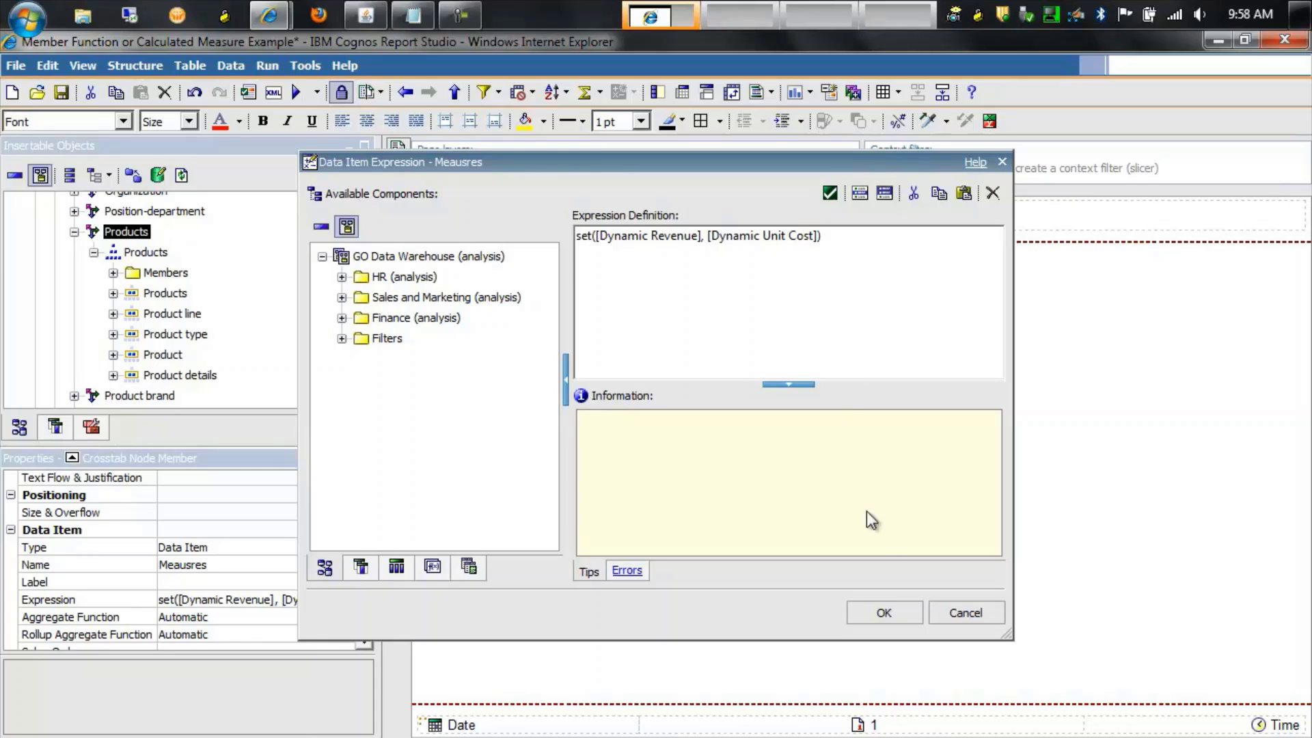
click(886, 612)
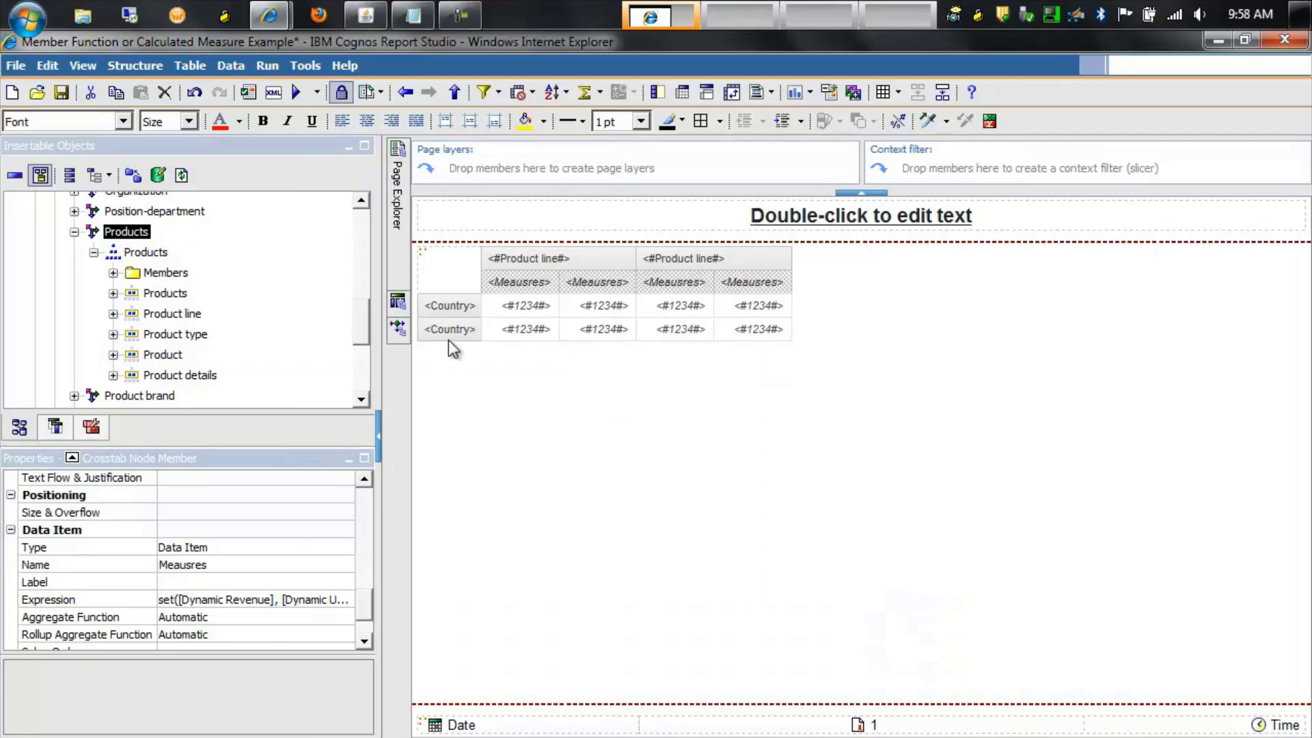
Review the expressions of the Dynamic Revenue and Dynamic Unit Cost data items in the report's query
mouse_move(400, 305)
click(488, 197)
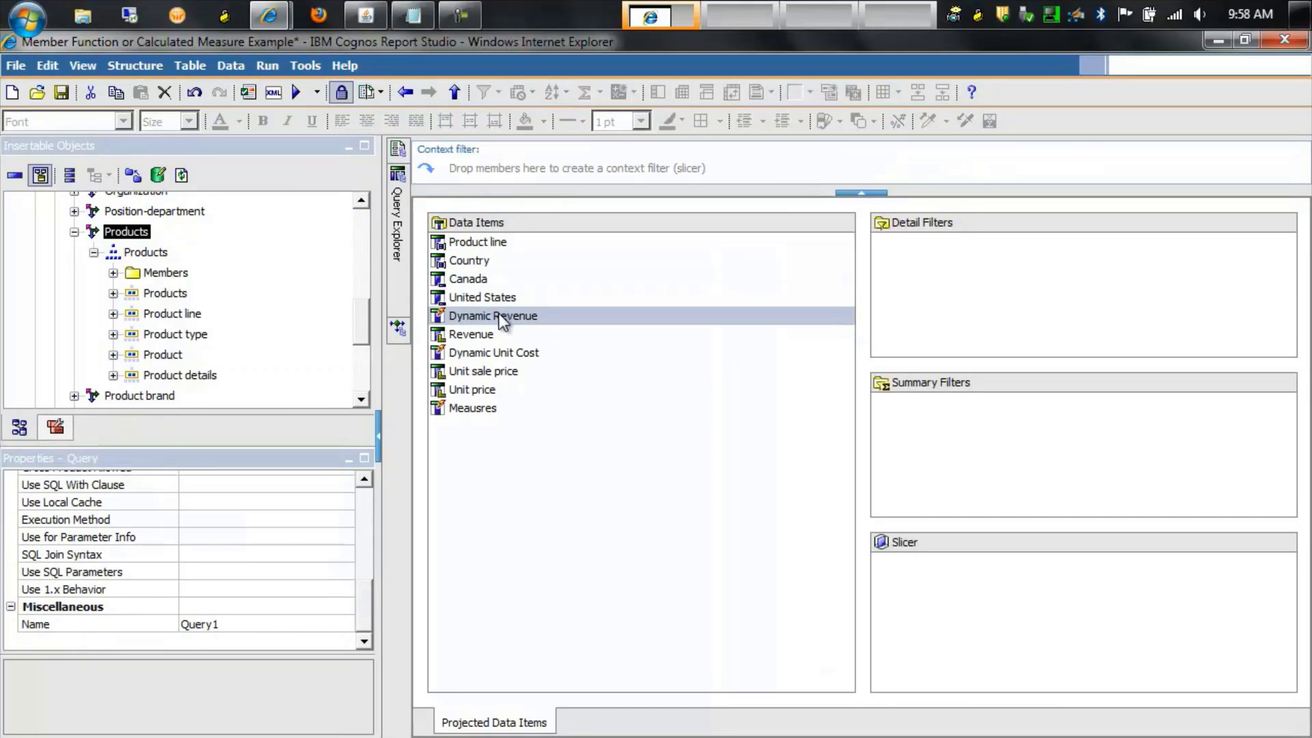
double_click(499, 316)
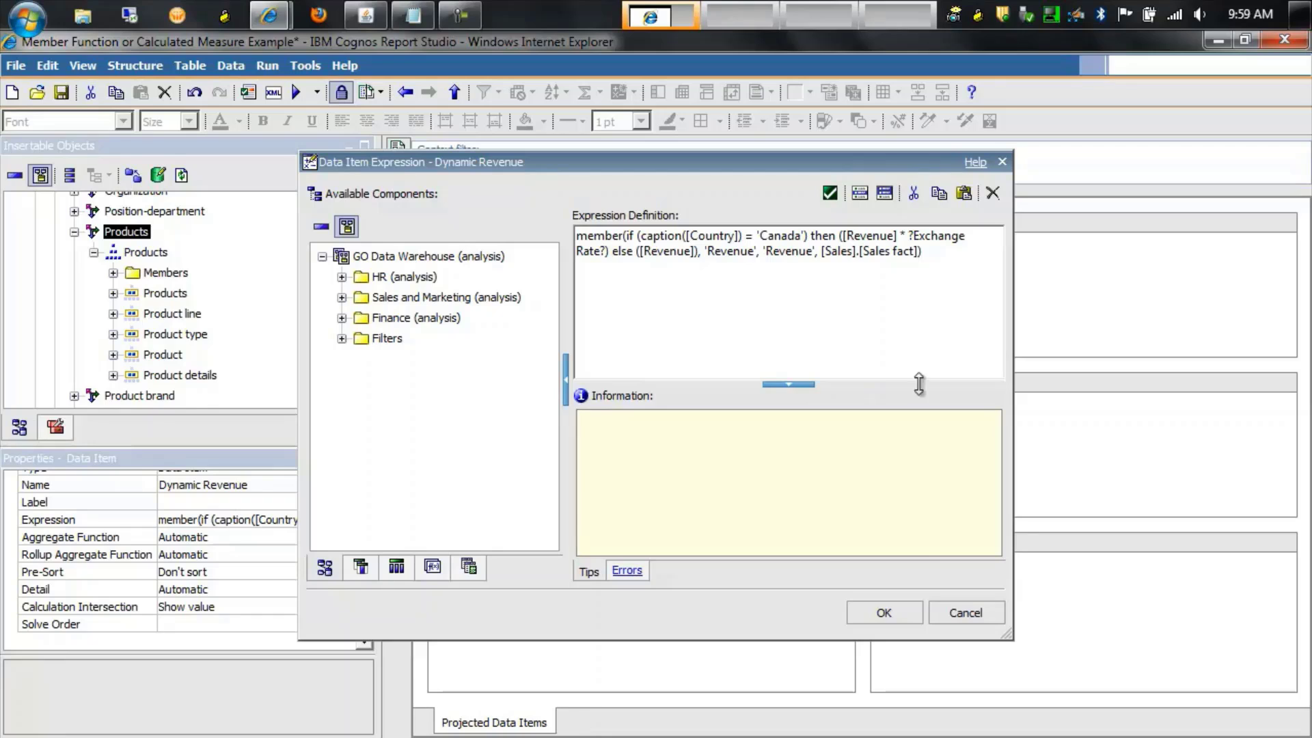
click(884, 613)
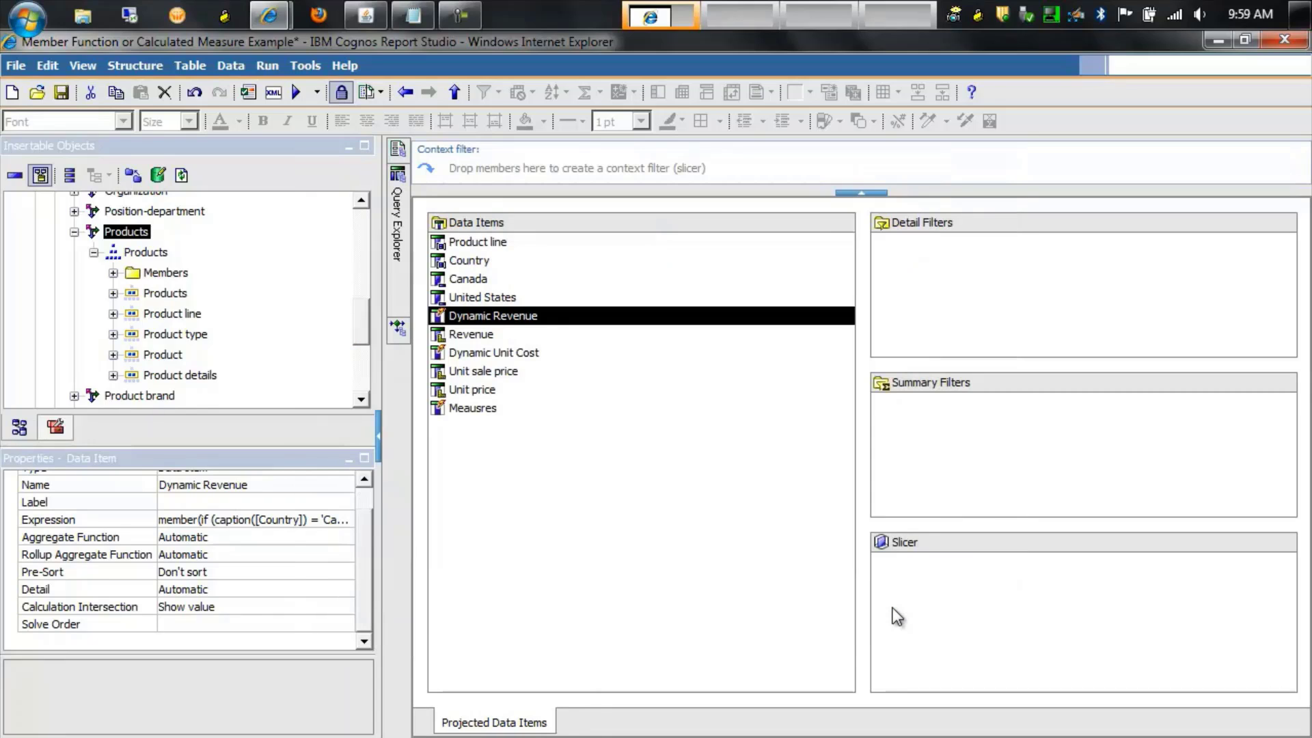
click(490, 351)
double_click(489, 352)
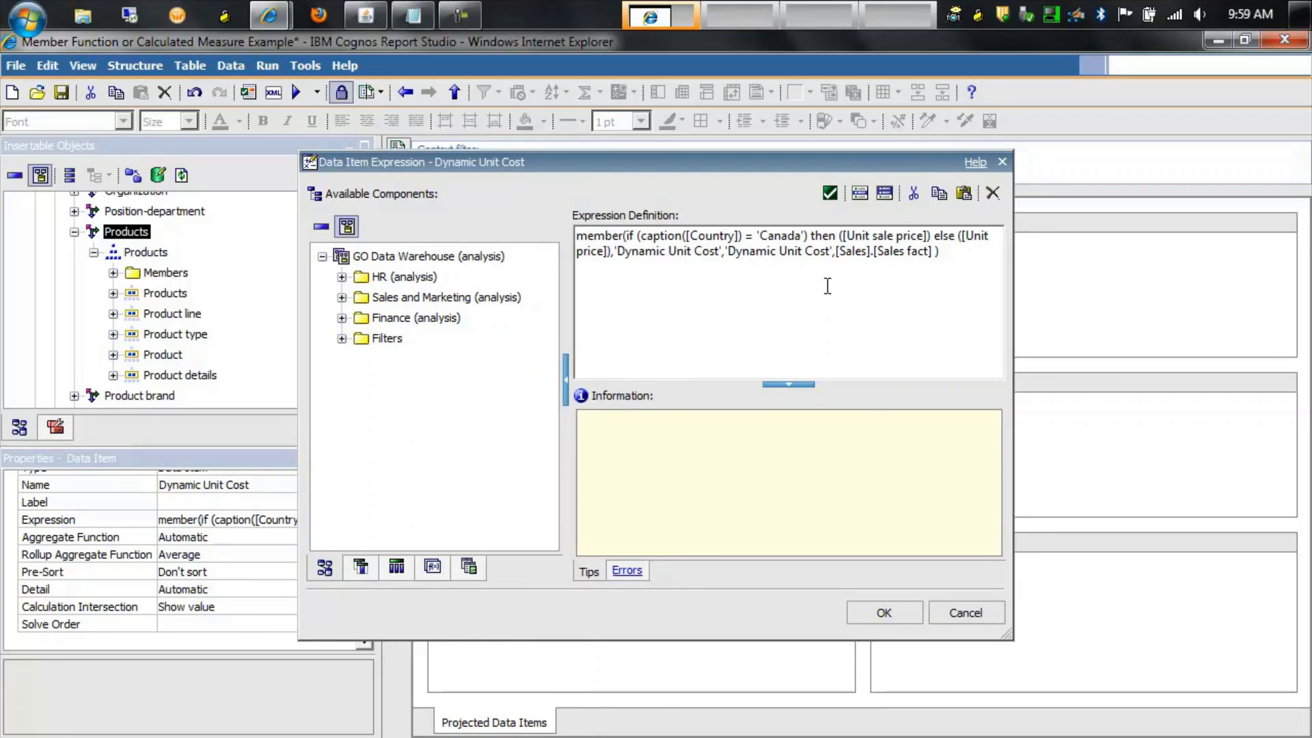
click(883, 613)
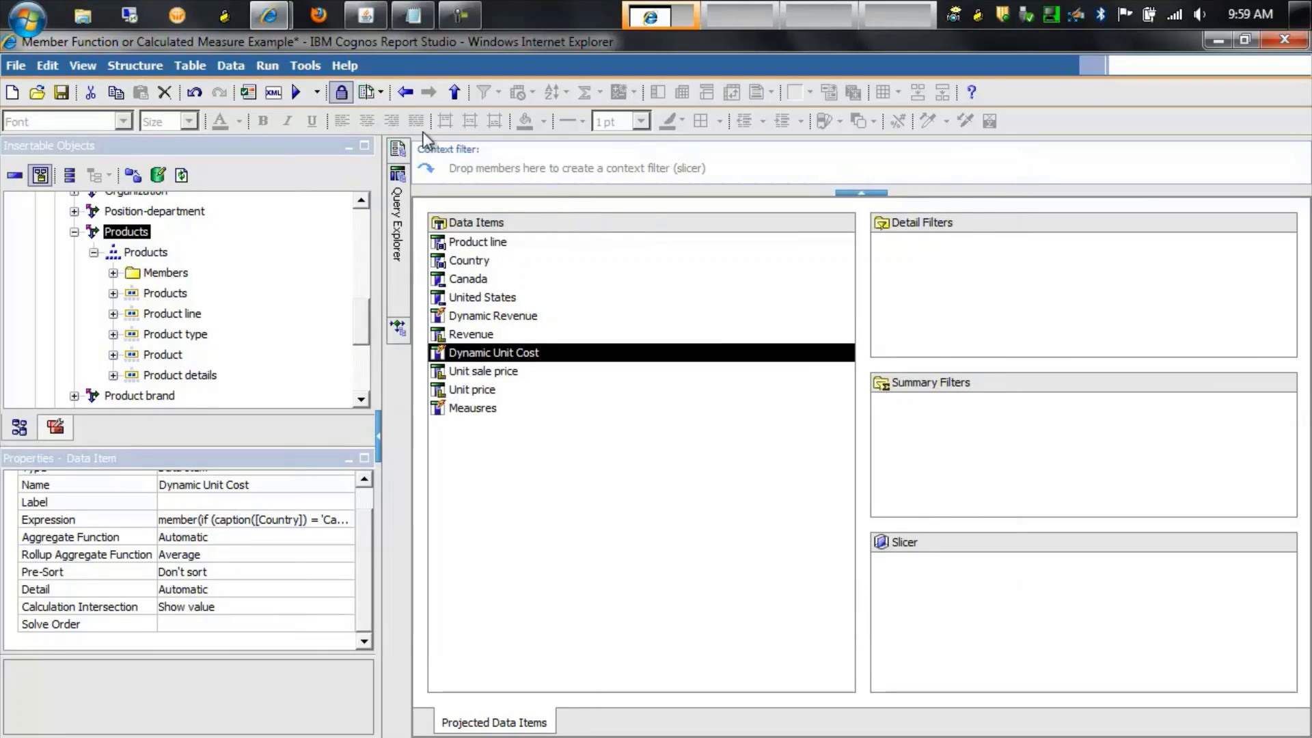
Run the report with a US exchange rate of 1.02 for Canada, examine the crosstab output, and close the viewer
click(299, 94)
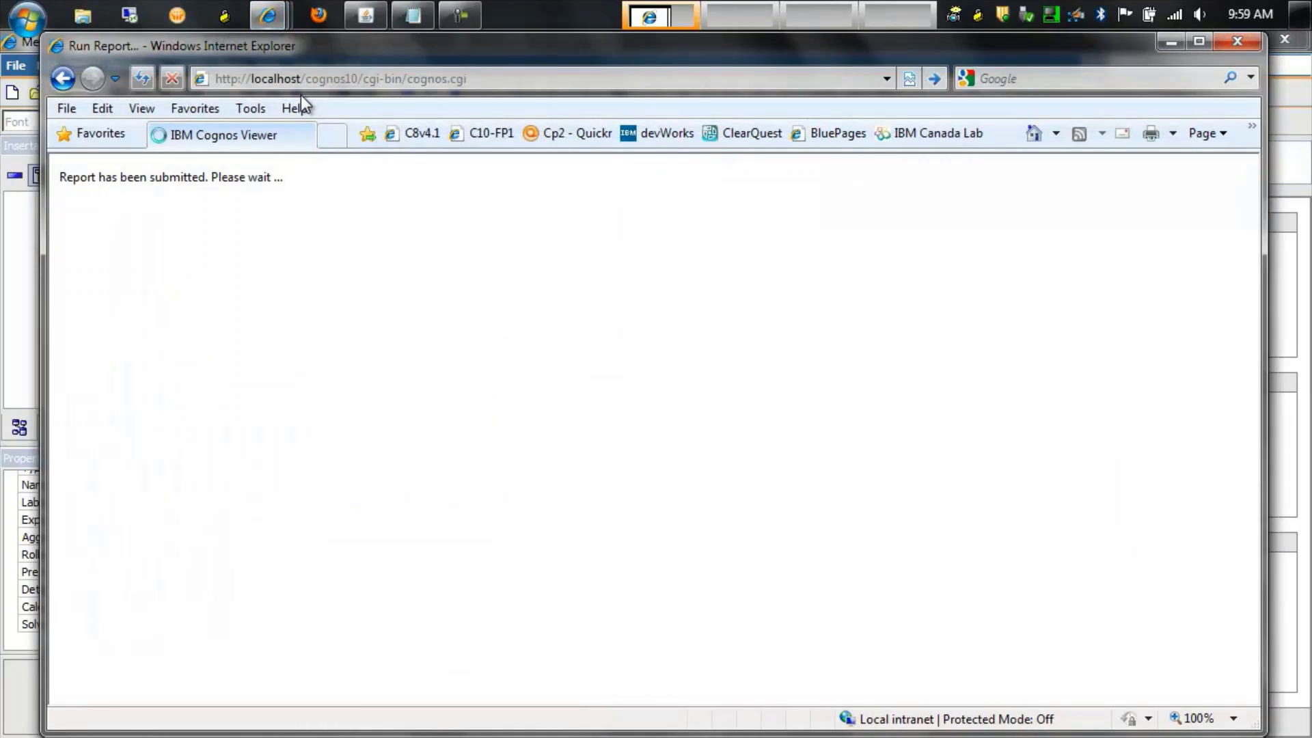
click(613, 255)
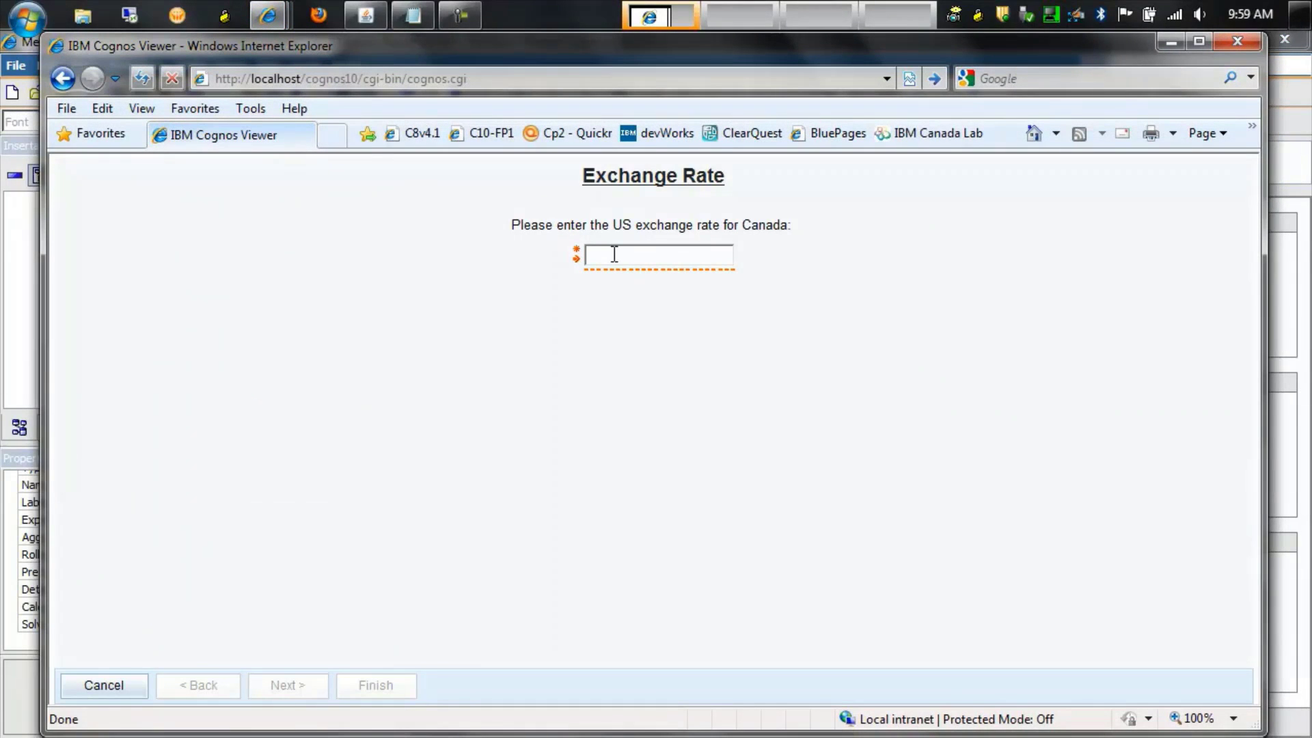
text(1.02)
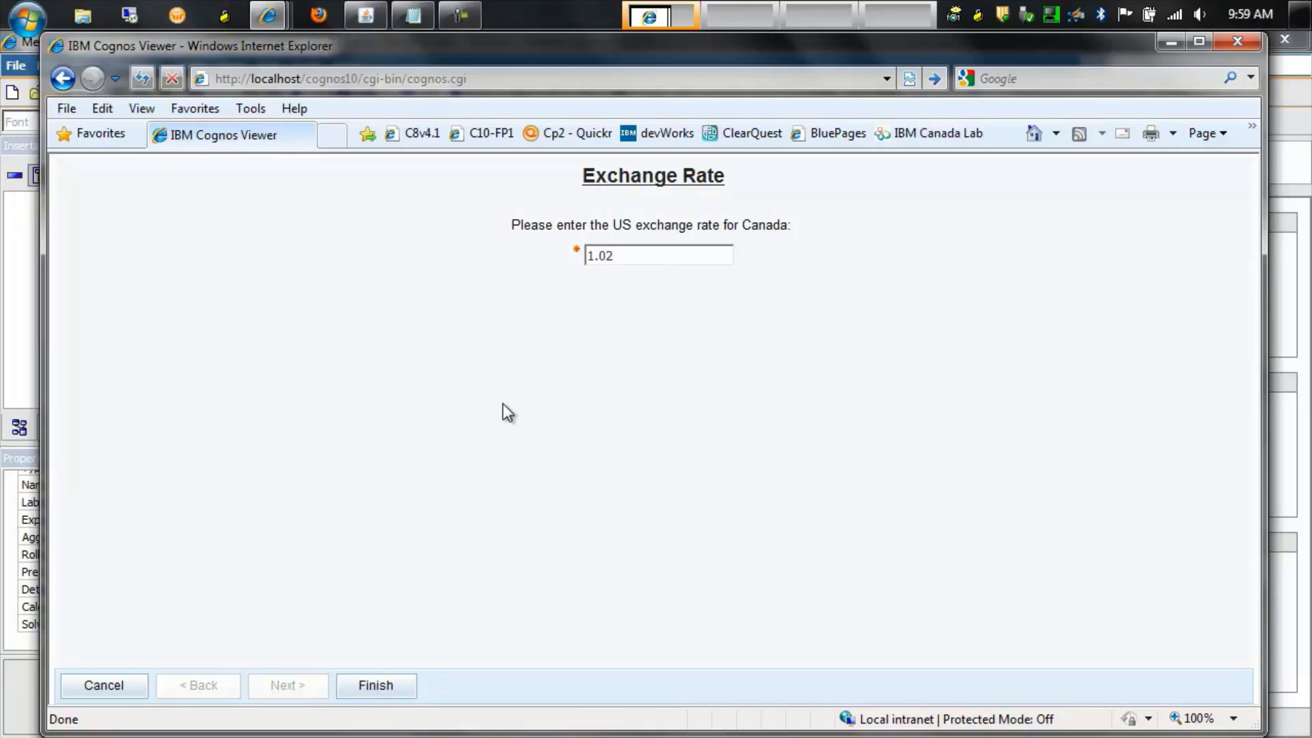
click(378, 684)
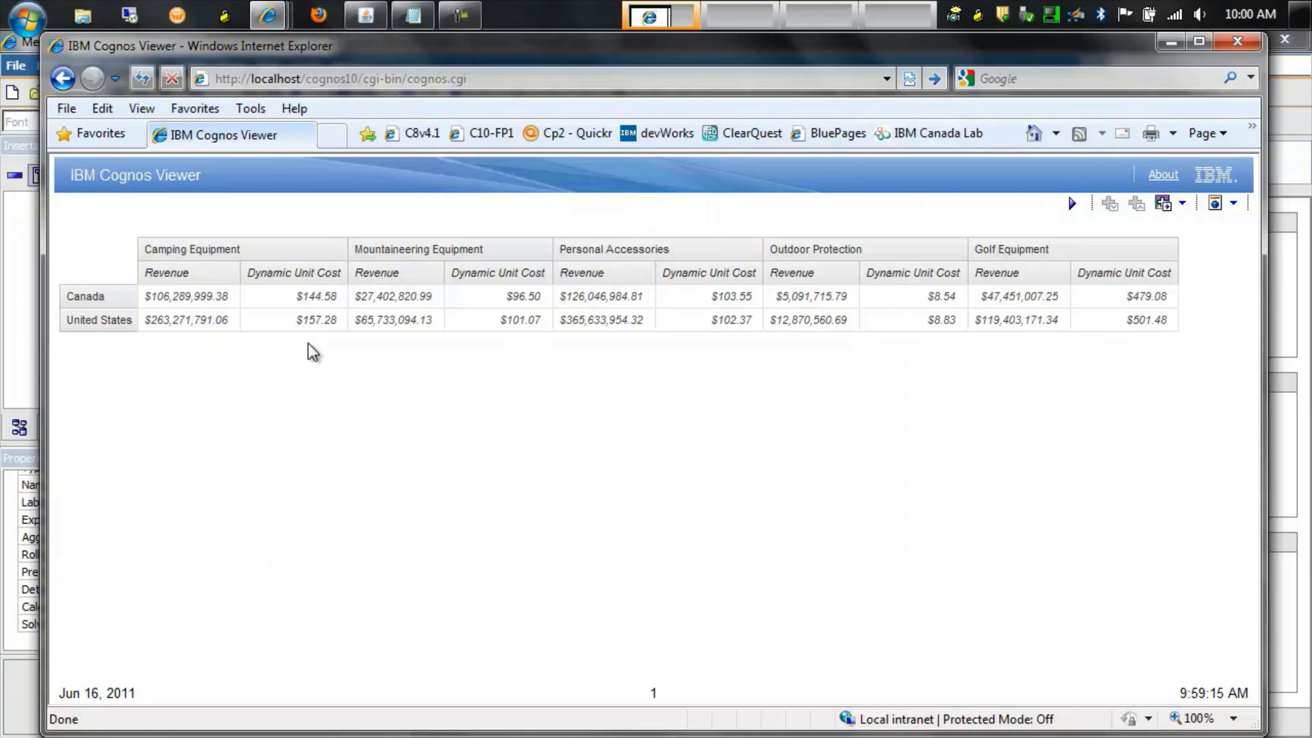
click(1236, 43)
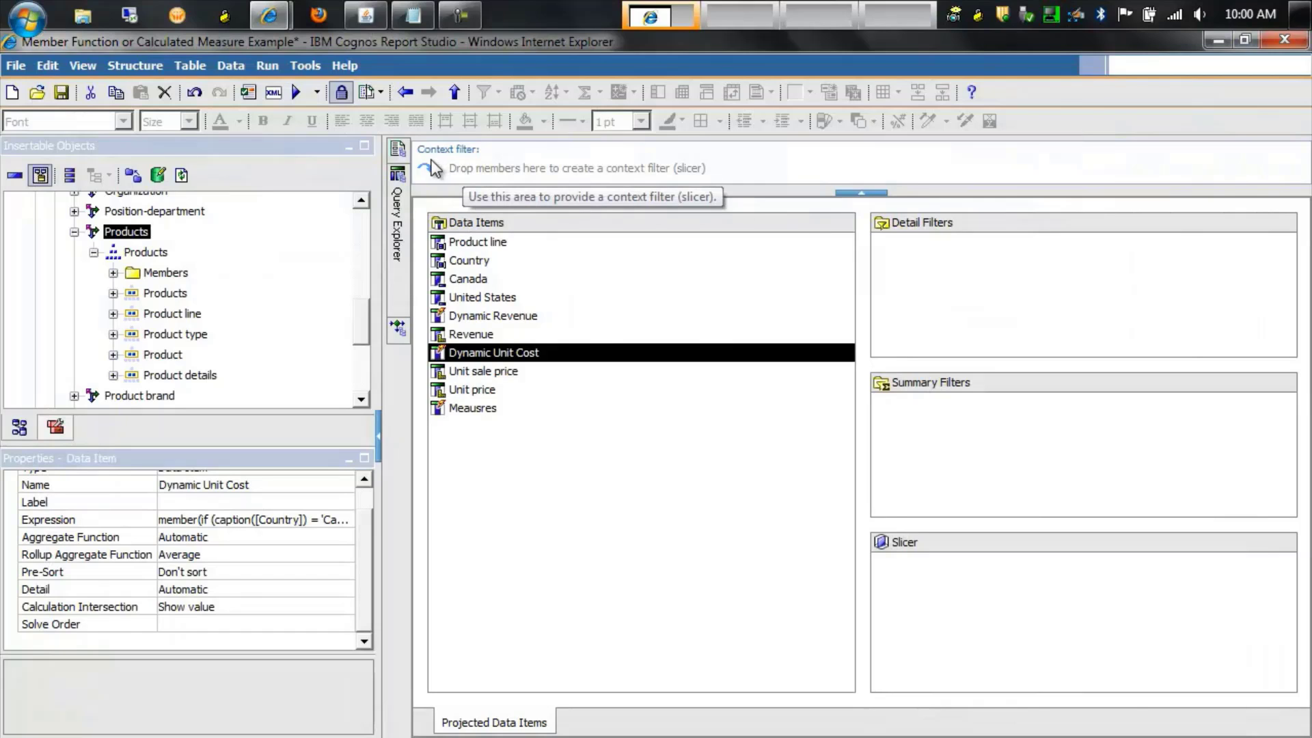
Open the report "Member Function or Calculated Measure - Starting Point" from GO Data Warehouse (analysis), discarding unsaved changes
click(402, 152)
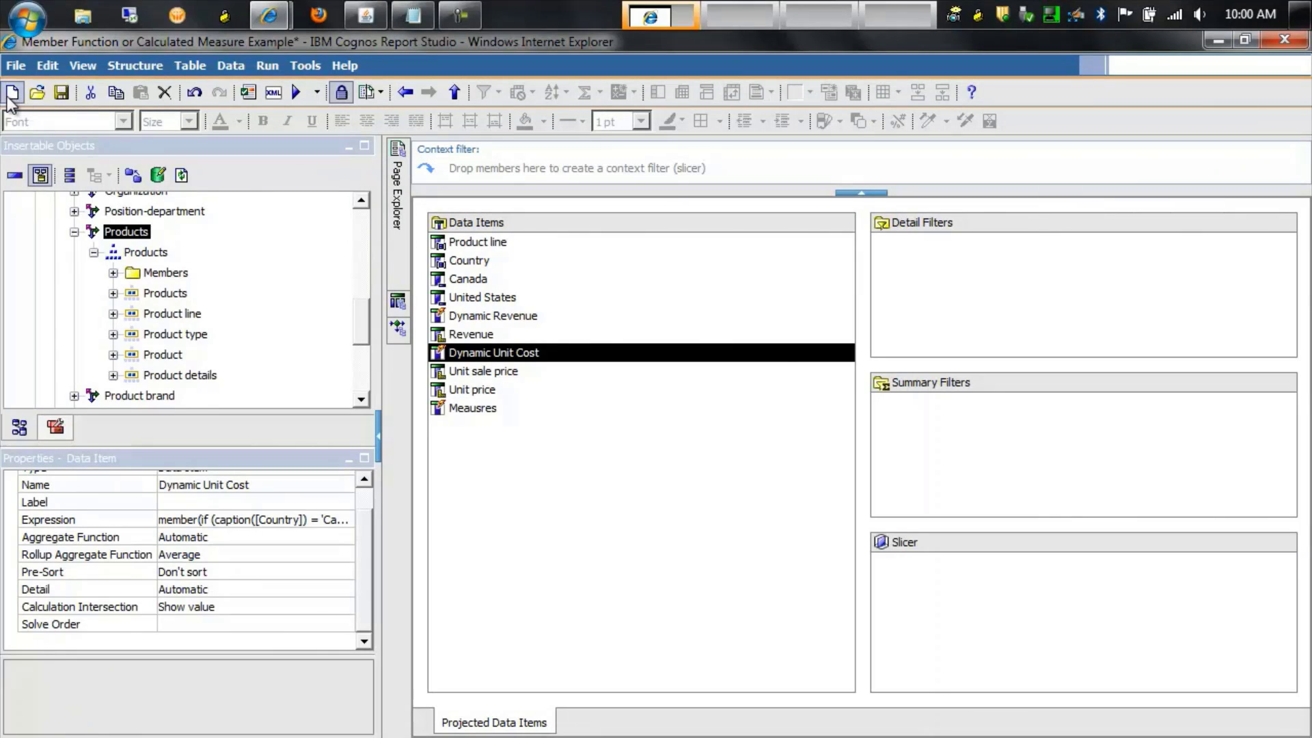
click(32, 95)
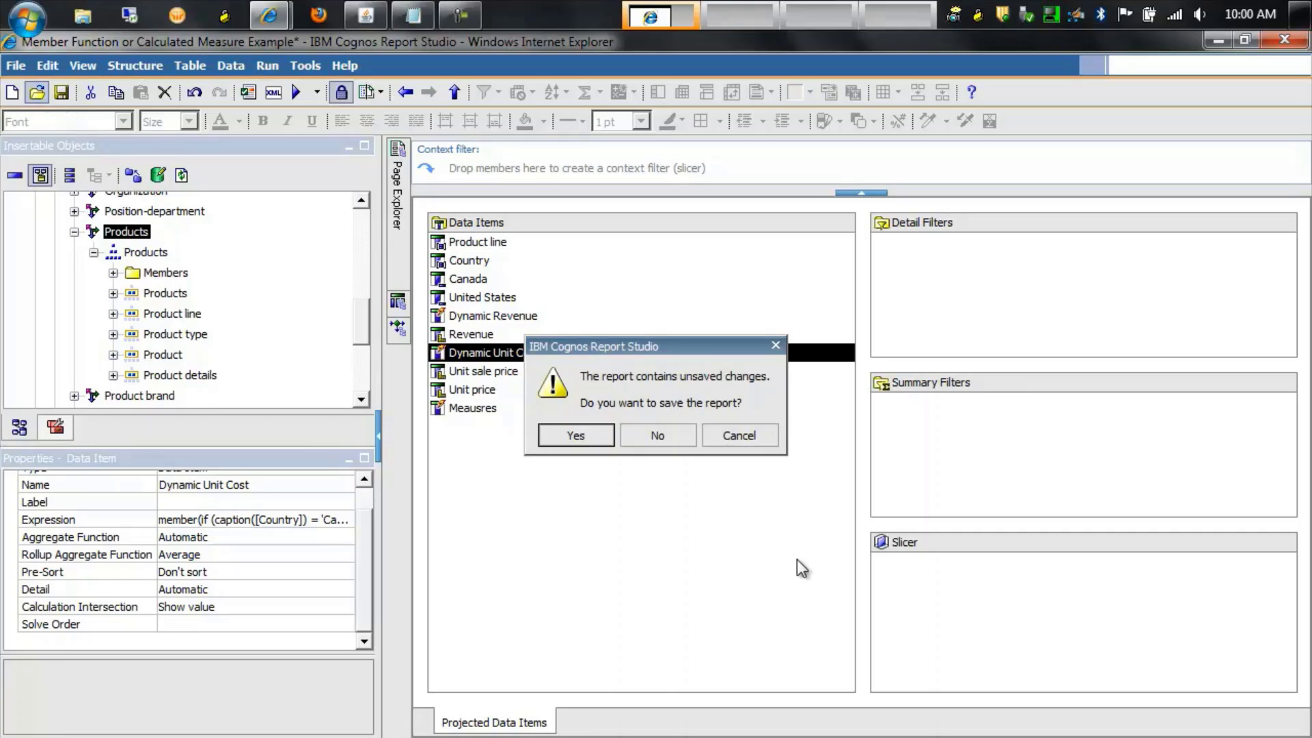
click(641, 444)
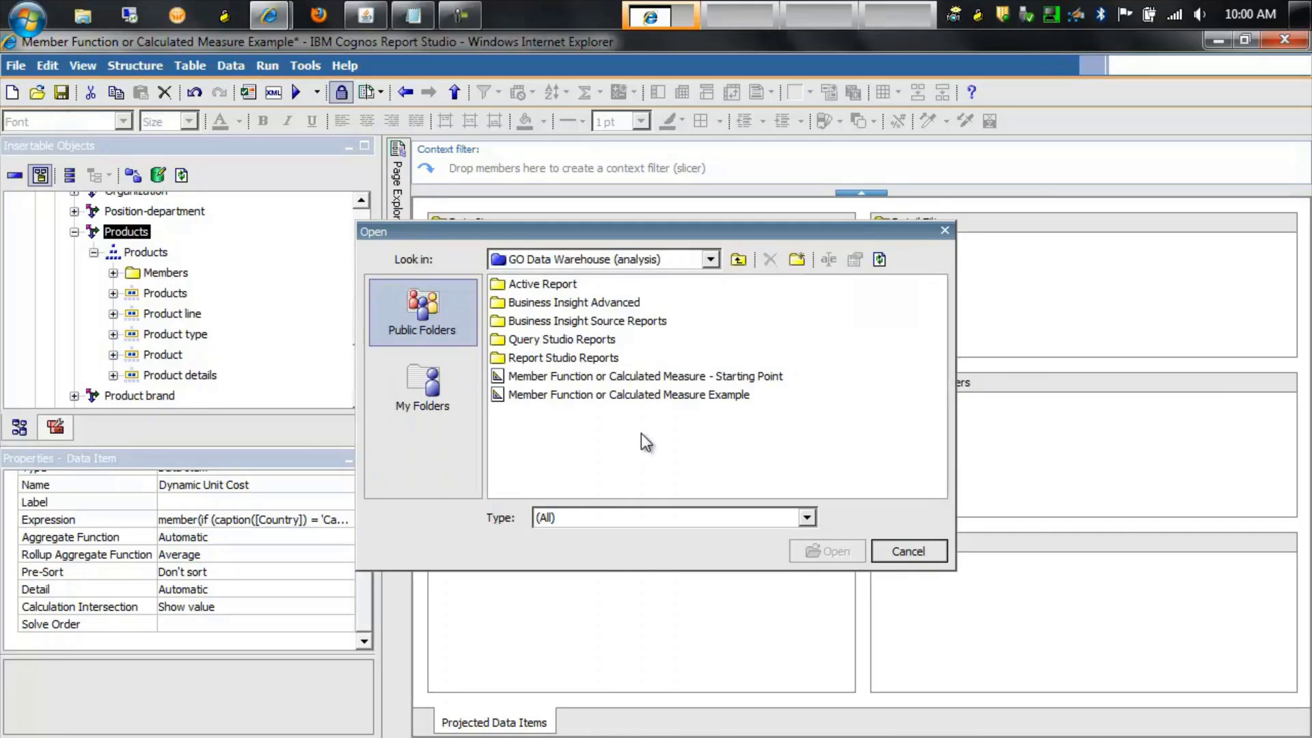
click(618, 378)
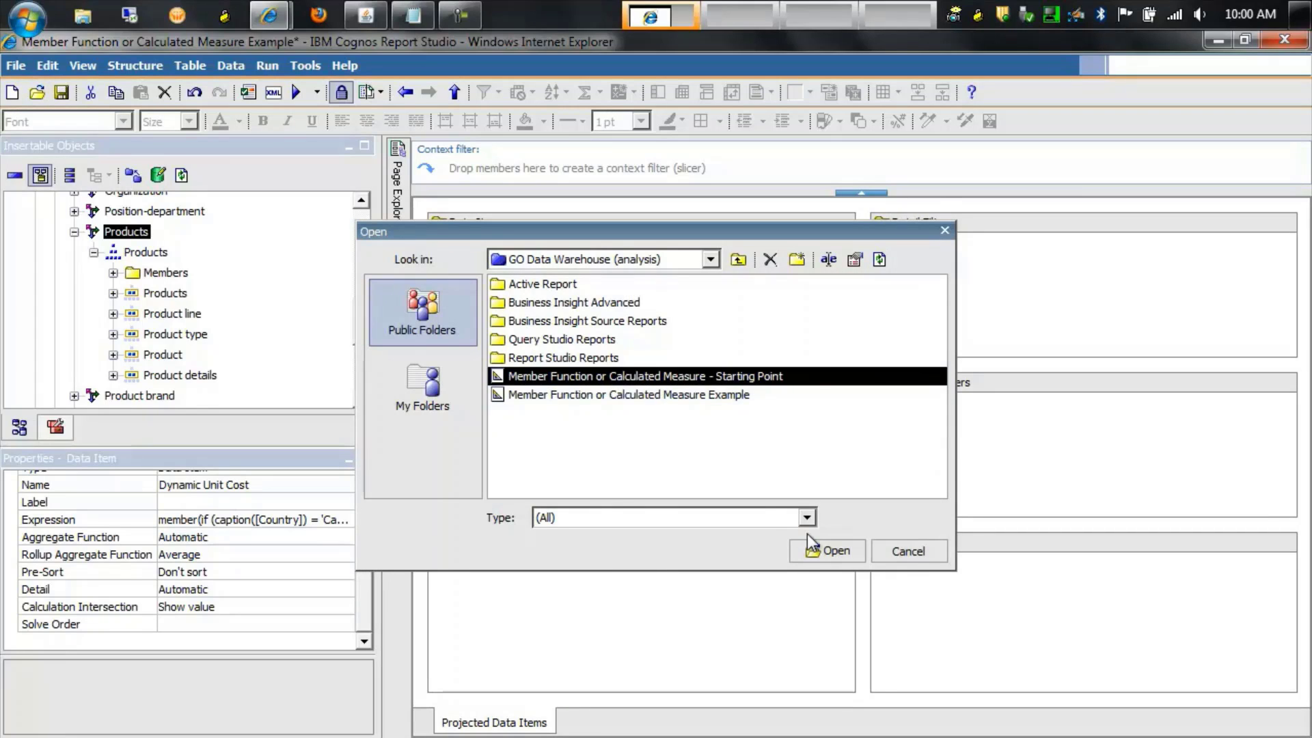
click(838, 554)
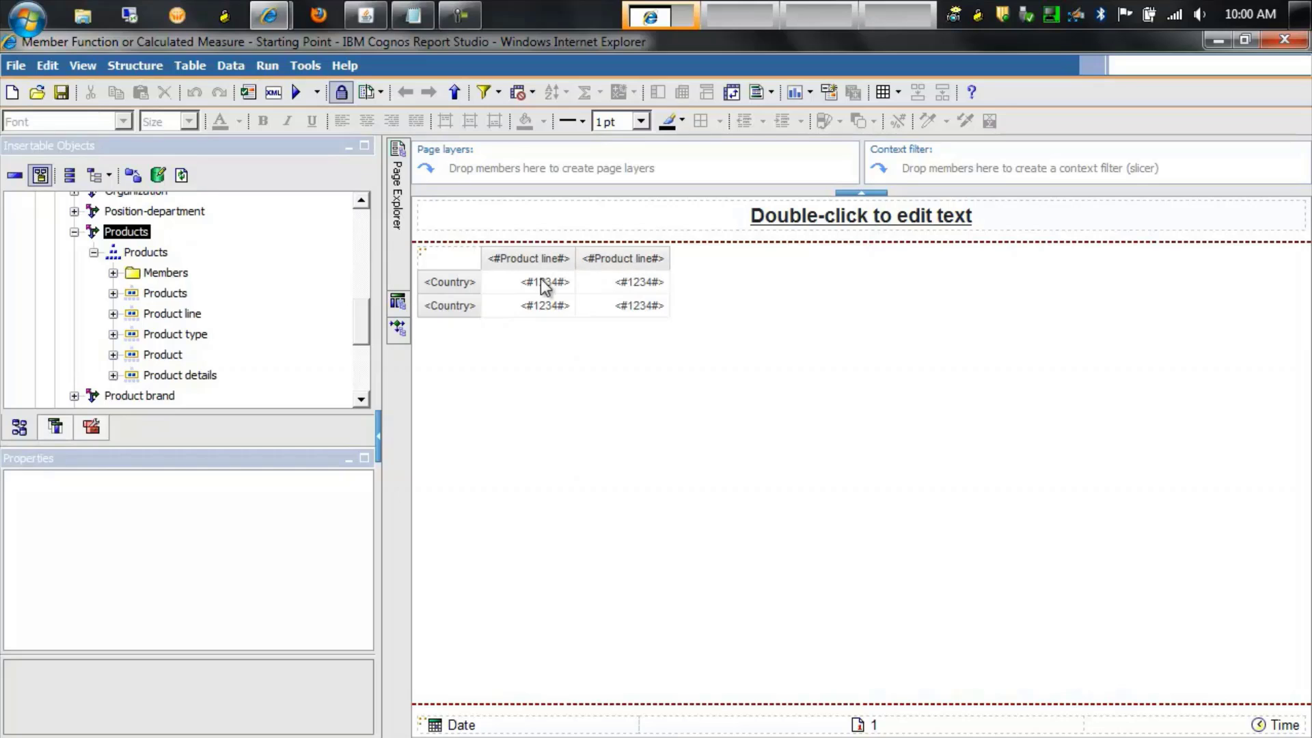
Add a new data item below United States in the data items of Query1
click(398, 302)
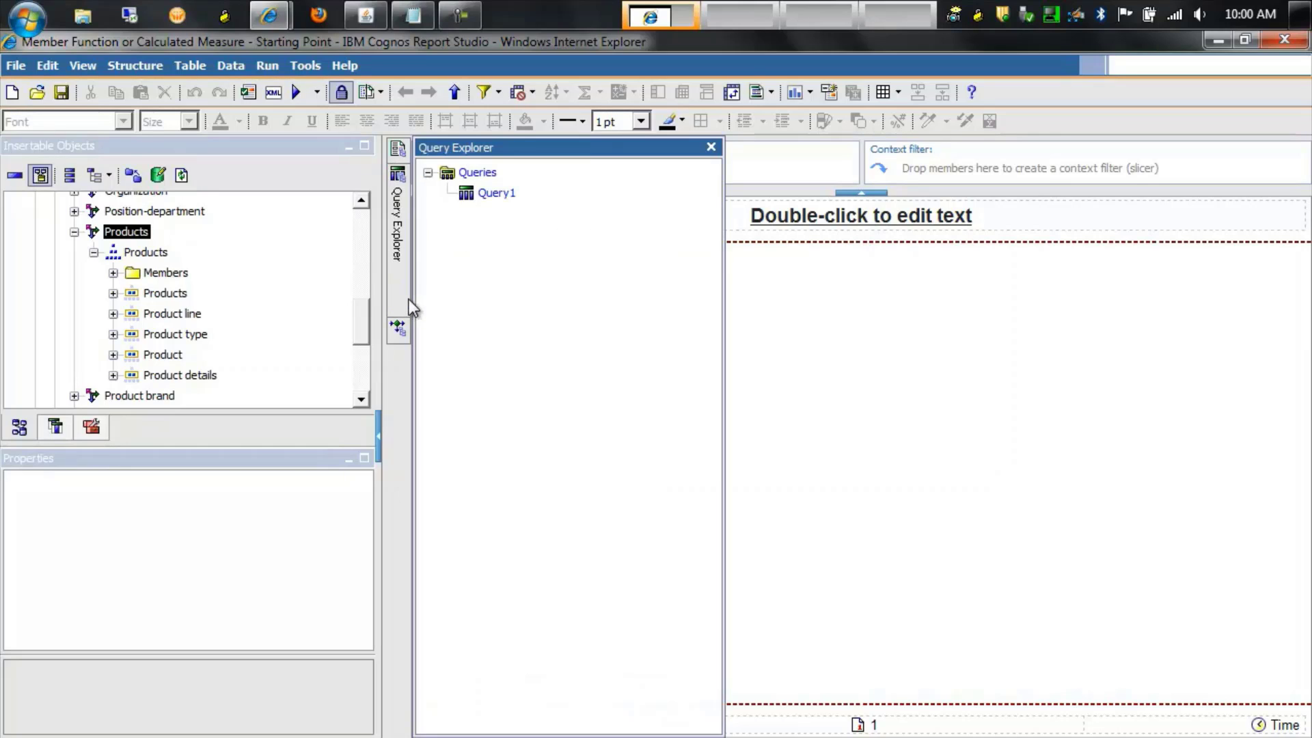
double_click(487, 194)
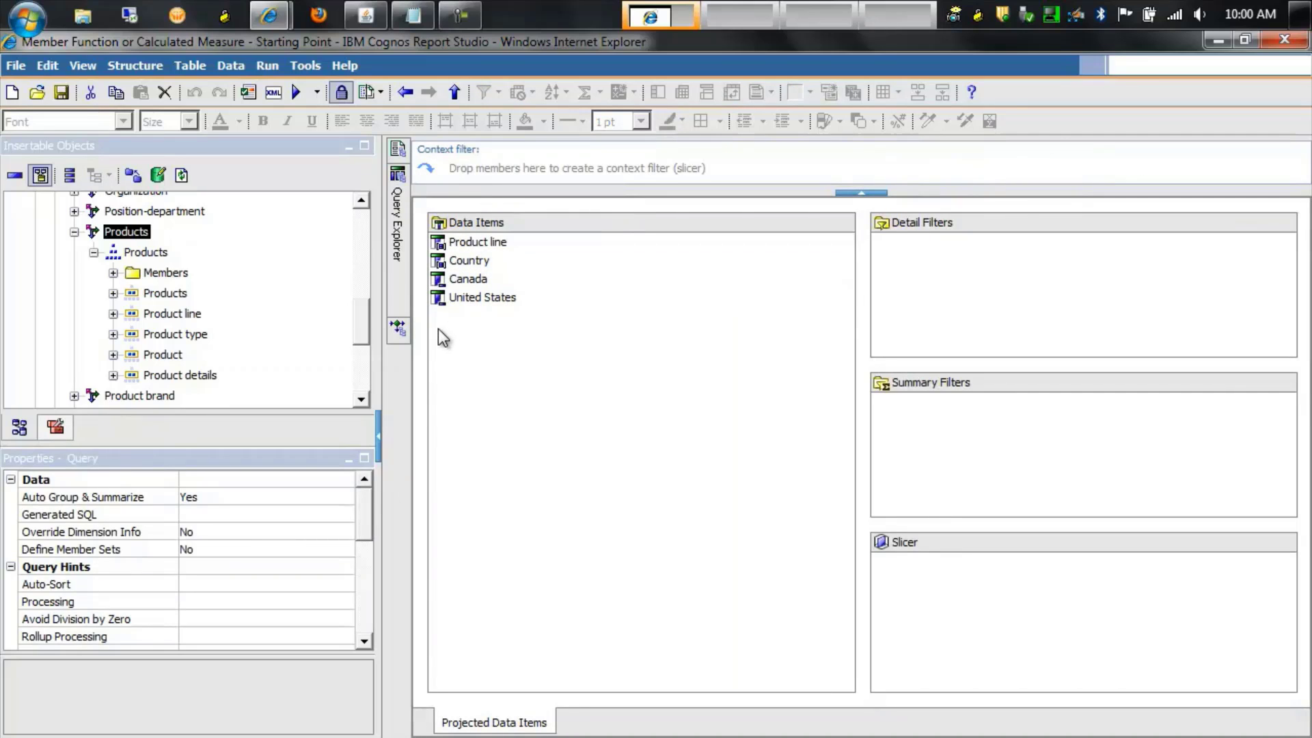
click(61, 429)
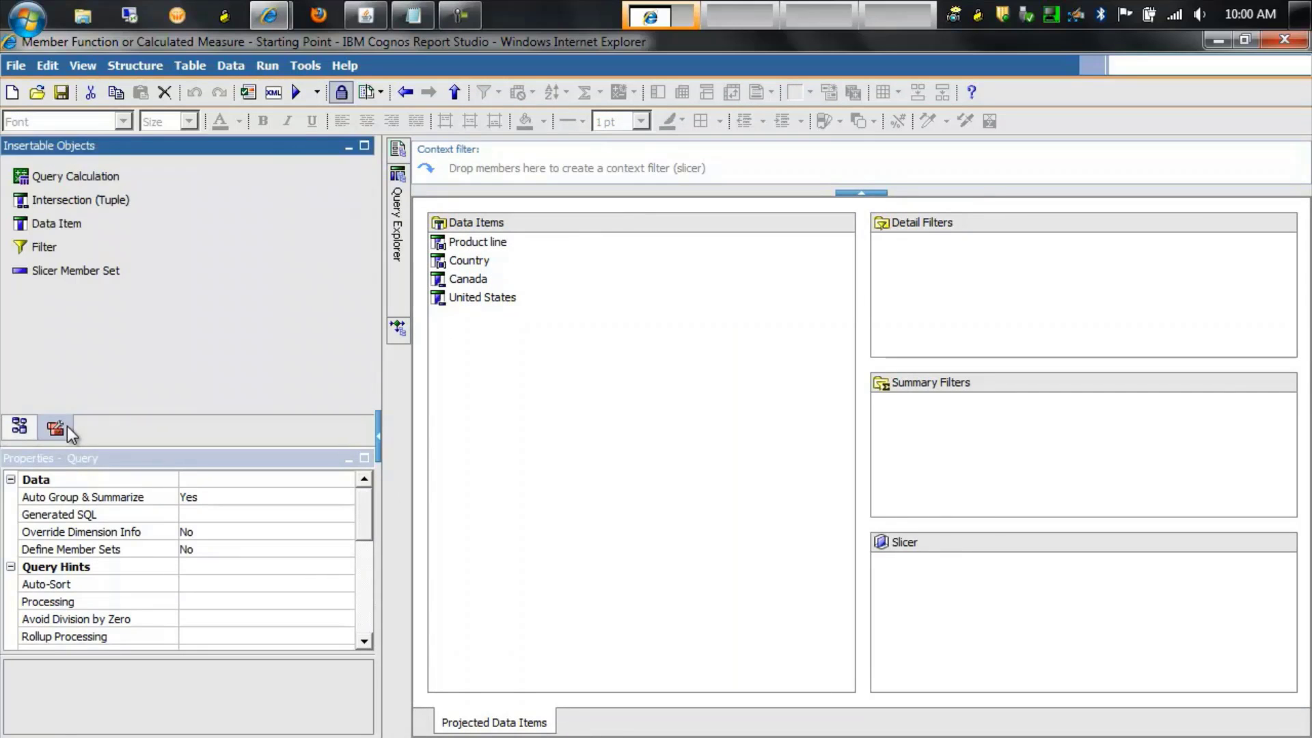
drag(76, 227, 451, 327)
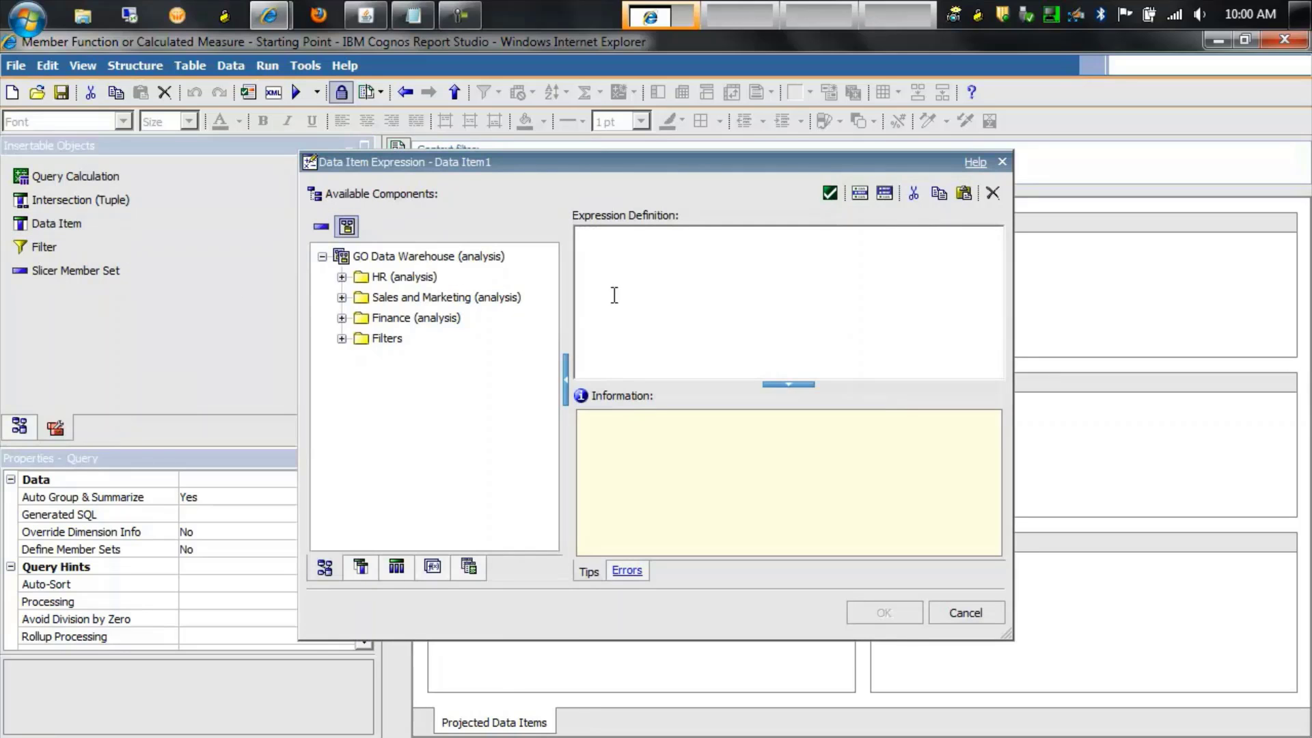
Begin the data item's expression with if (caption([Country]) = 'Canada') then (, inserting Country from the query's data items
text(if)
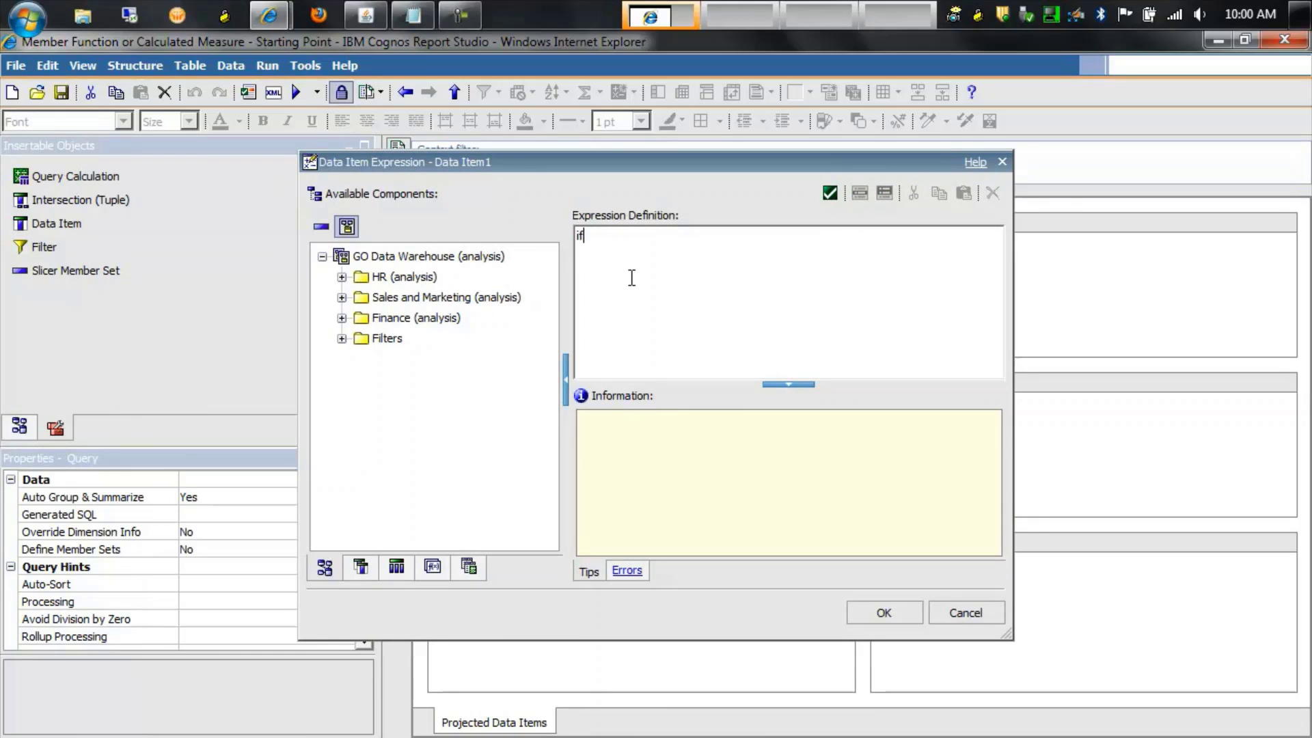
text( ()
click(360, 566)
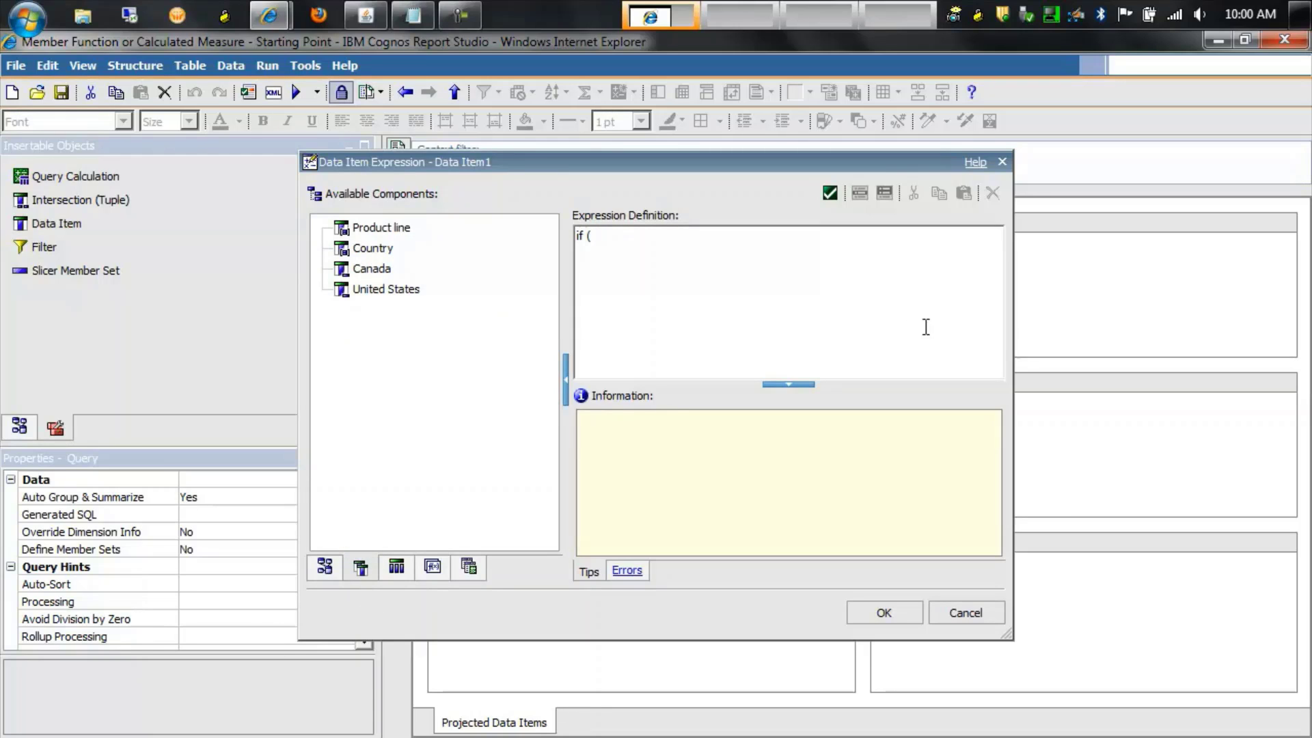
click(689, 250)
text(caption()
click(367, 247)
drag(368, 247, 458, 247)
drag(654, 243, 655, 243)
text() = 'Canada)
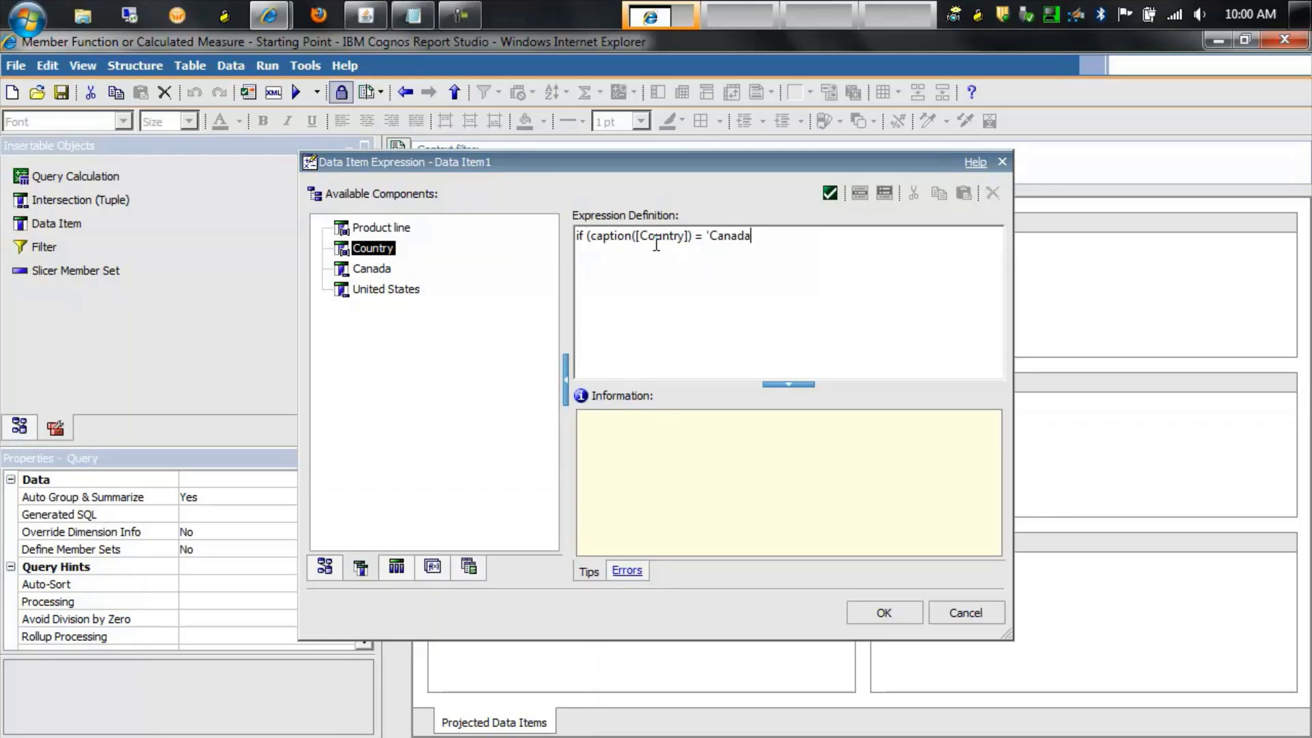
text(') then ()
Extend the then branch with Revenue from the Sales fact measures multiplied by the prompt parameter ?Exchange Rate?
click(325, 567)
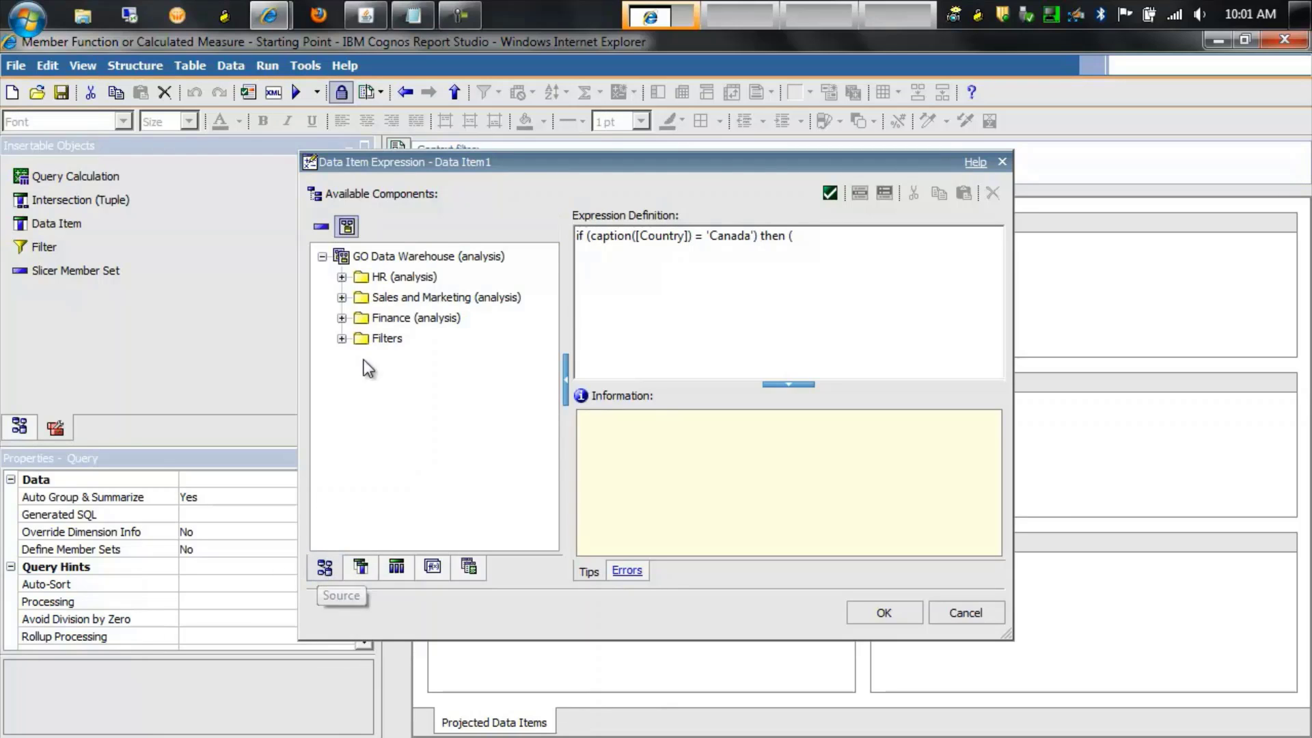
click(342, 293)
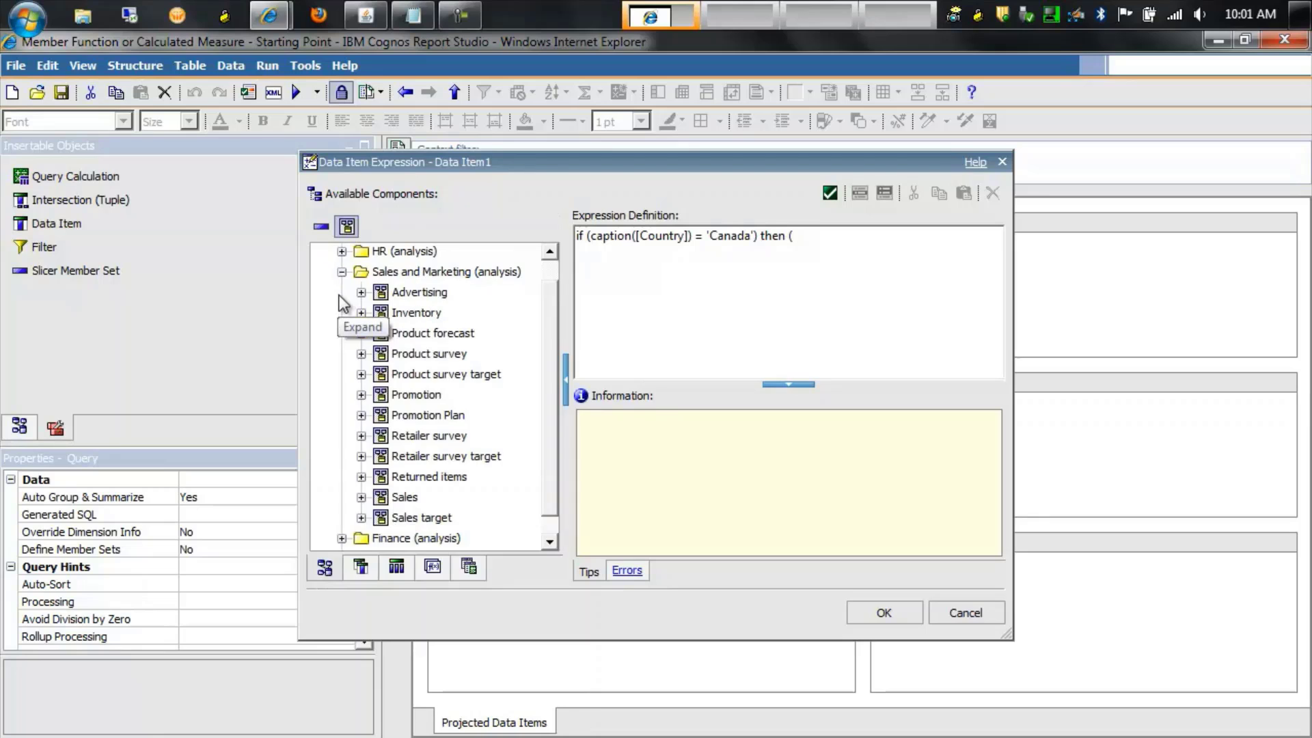
click(360, 498)
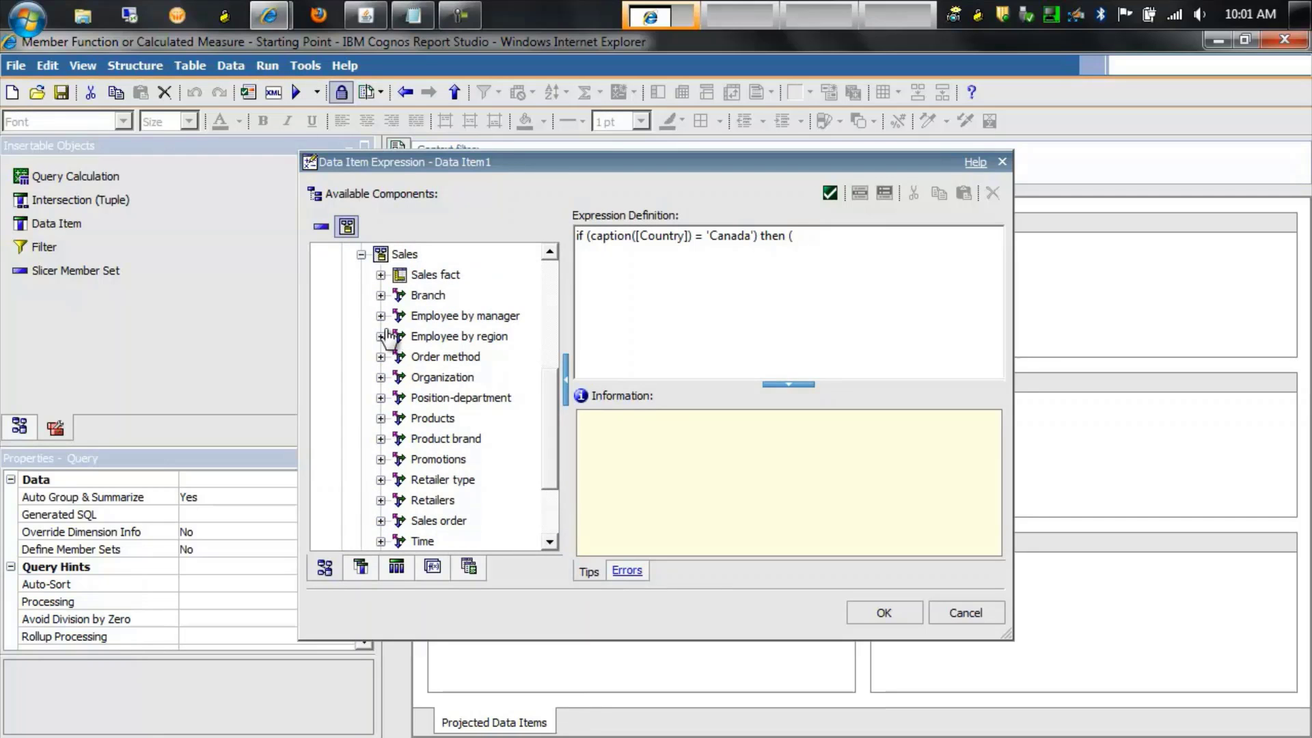
click(381, 274)
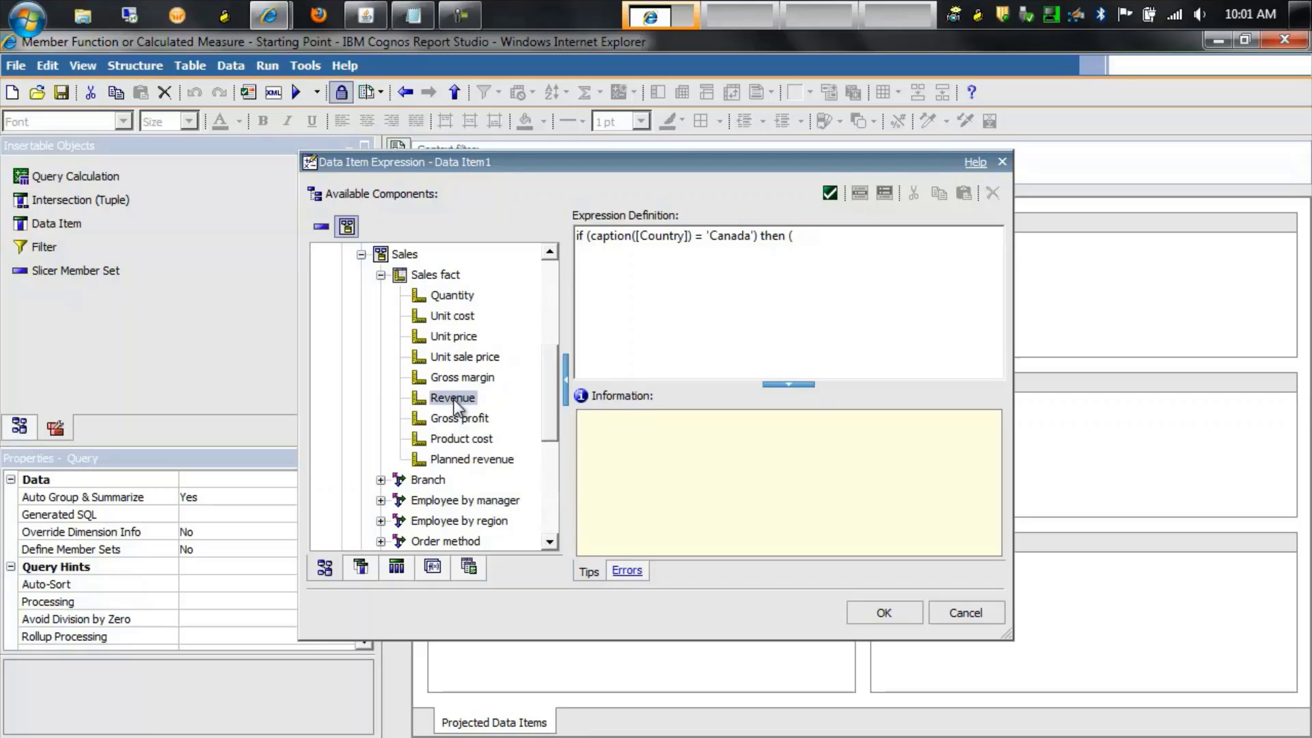
drag(453, 399, 862, 246)
text(Exchange Rate)
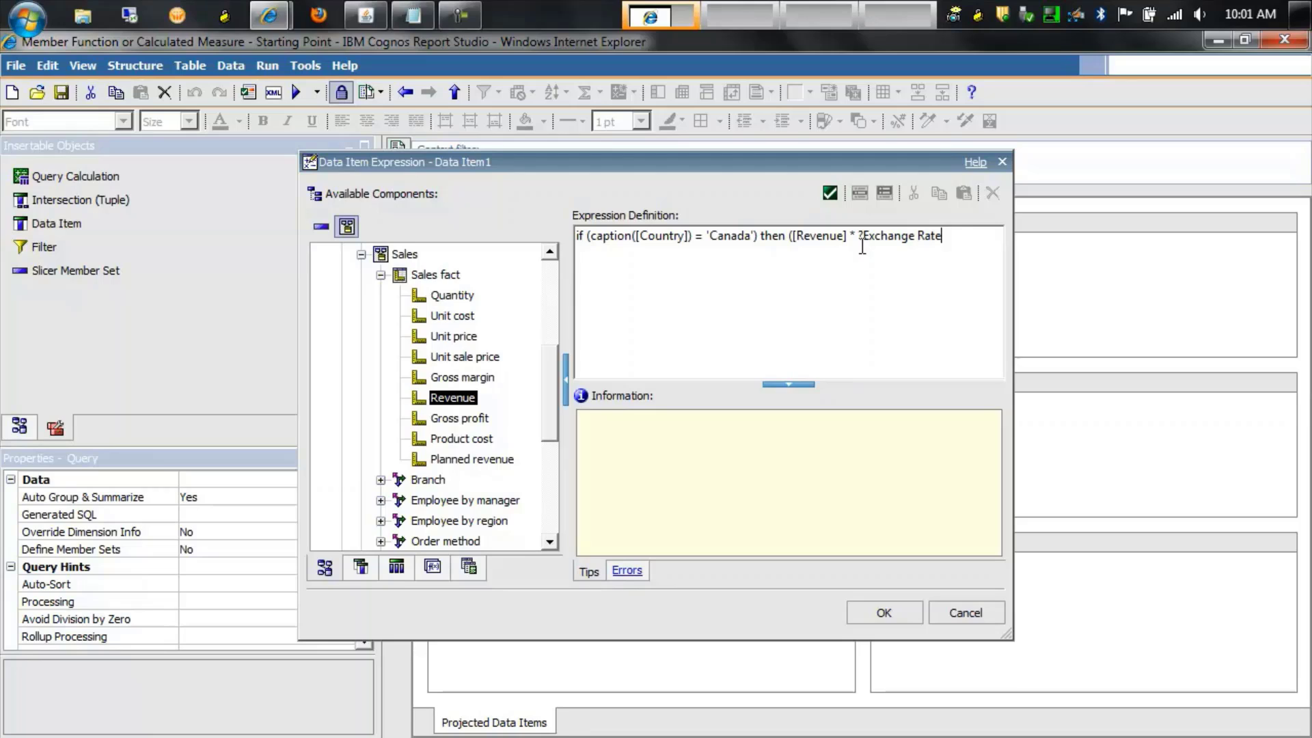
Close the then branch, add else ([Revenue]), and accept the data item expression
text(?) else ()
drag(453, 399, 983, 281)
text())
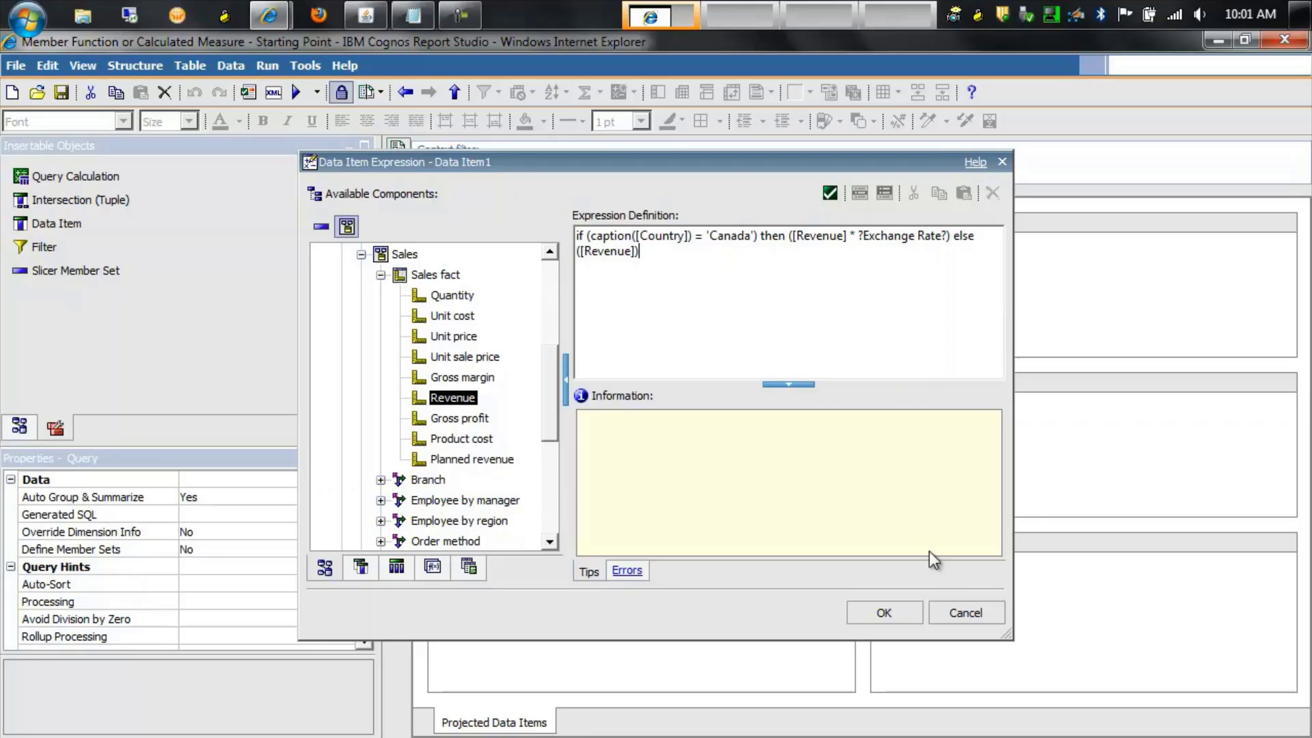
click(884, 609)
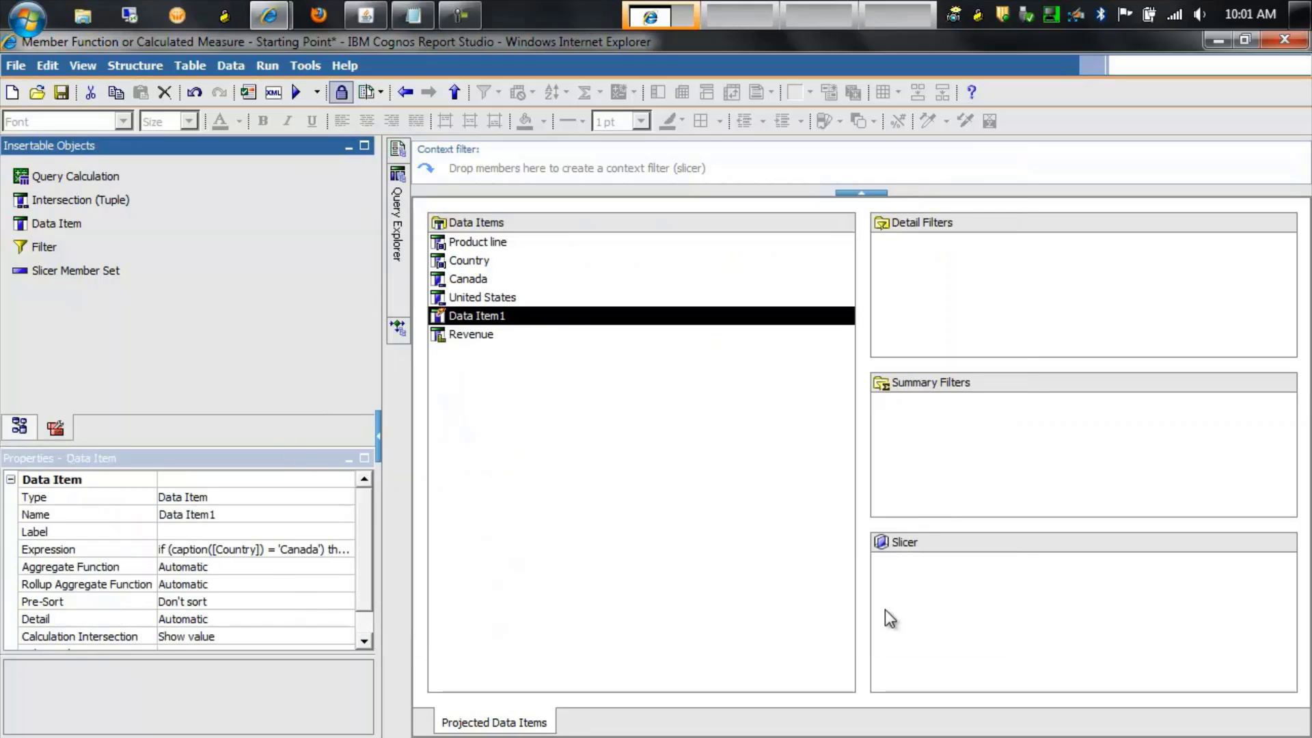
Rename the new data item as Dynamic Revenue
click(234, 516)
drag(234, 515, 175, 518)
text(Dynamic Revenue)
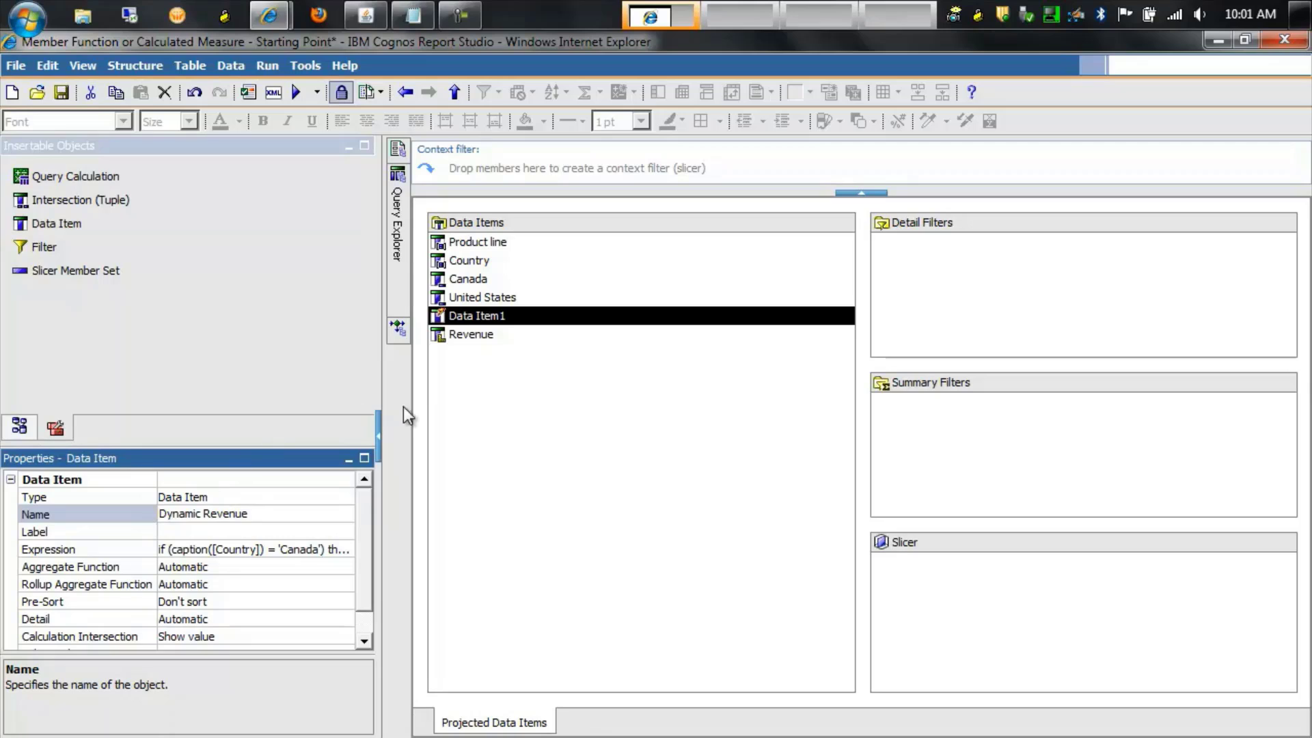
click(464, 339)
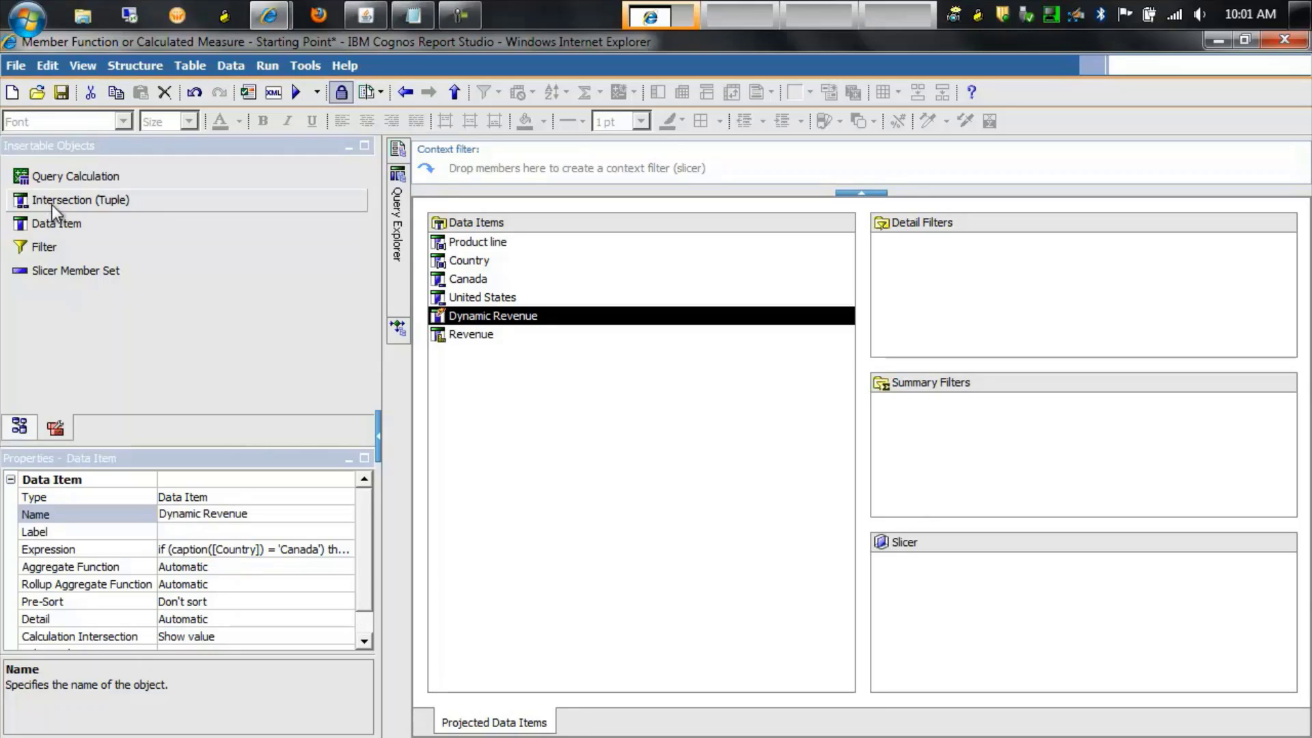
Add another data item to the query and begin its expression with if (caption([Country]) = 'Canada') then (, inserting Country from the query's data items
double_click(127, 219)
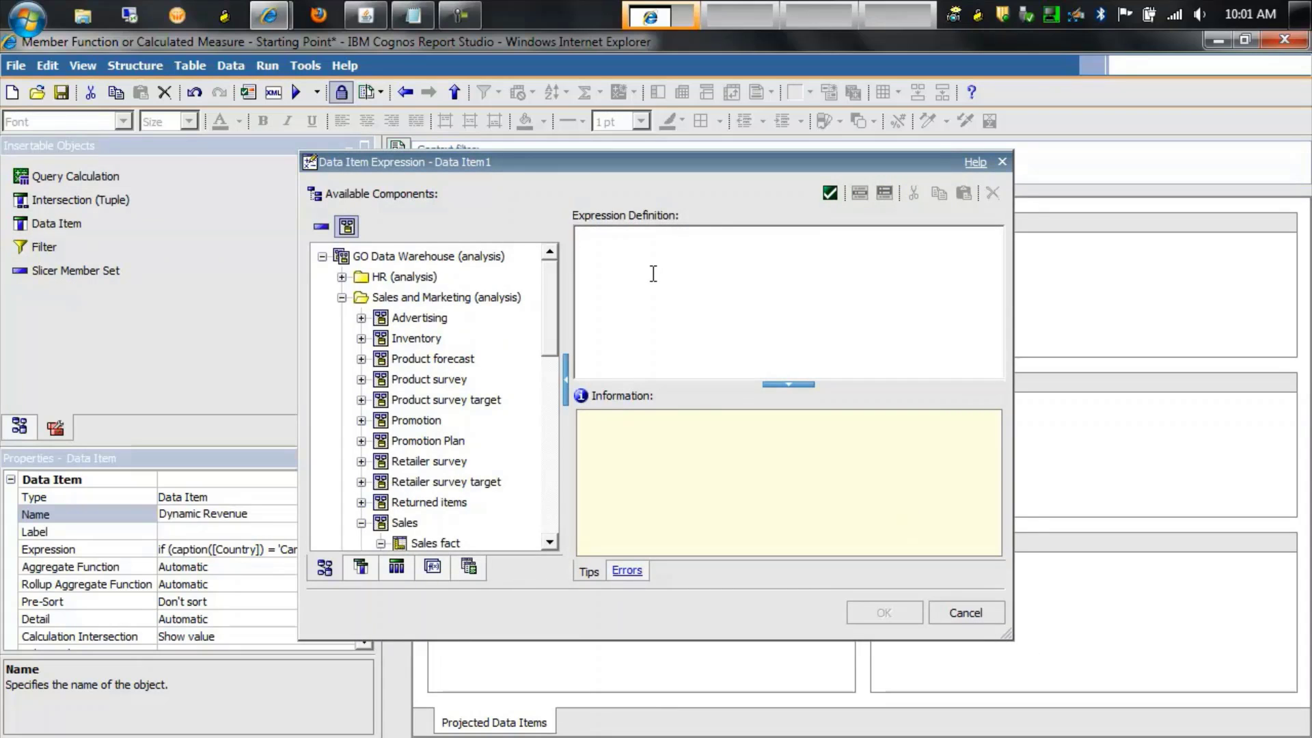
text(if (caption()
click(361, 569)
click(350, 249)
double_click(350, 249)
text() =)
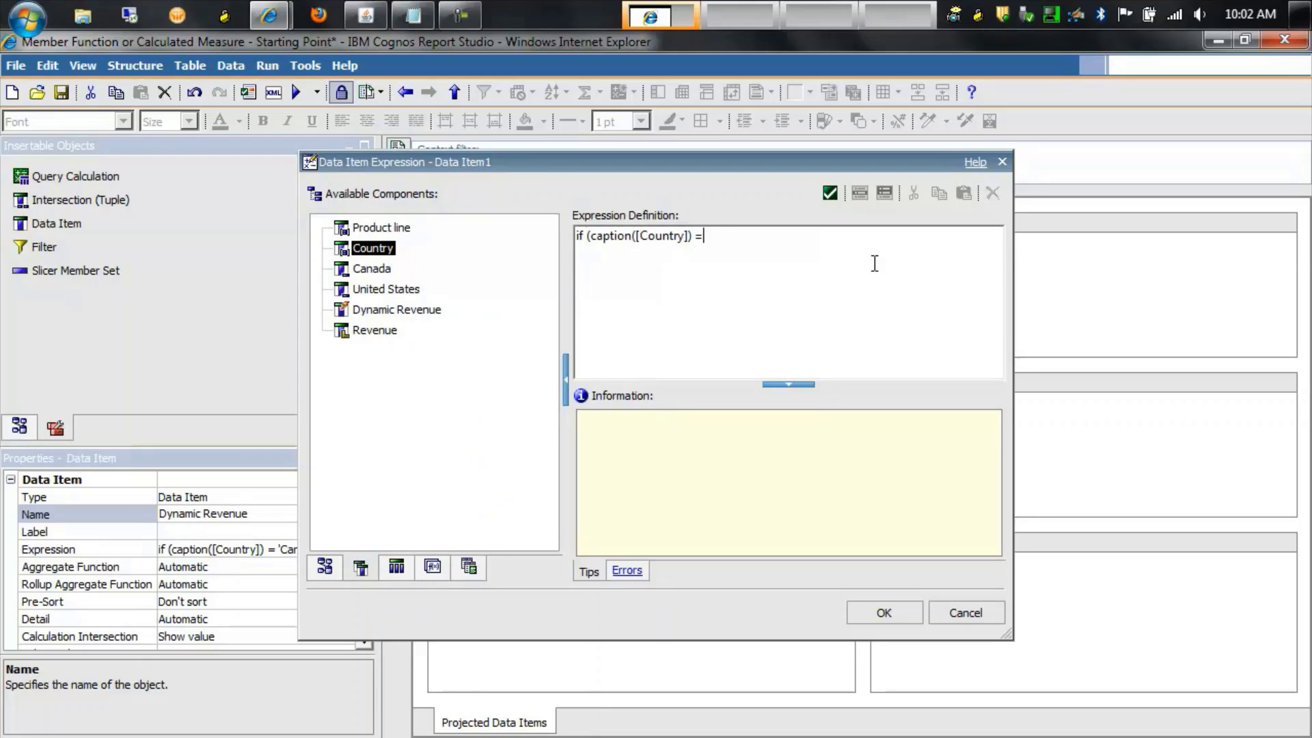
text( 'Canada') then ()
Complete the expression with ([Unit sale price]) else ([Unit price]) using the Sales fact measures, and accept it
click(321, 566)
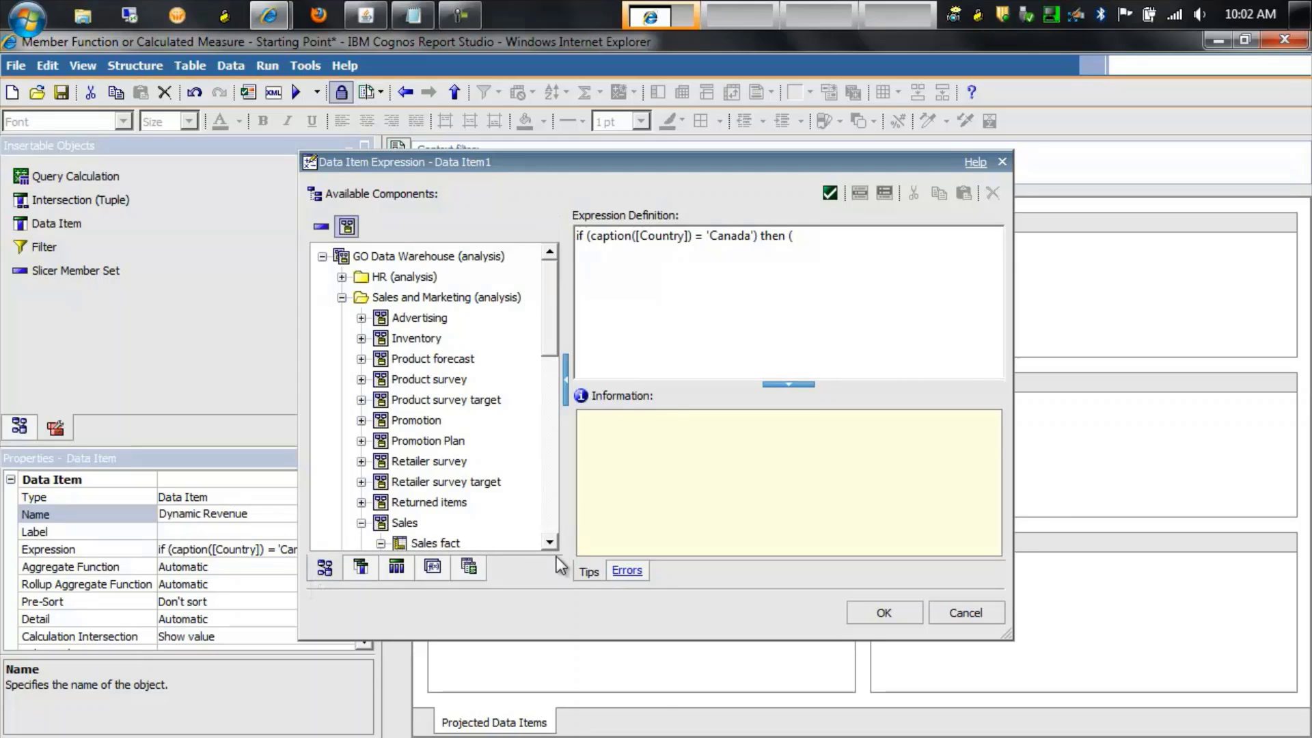
scroll(552, 544, down, 3)
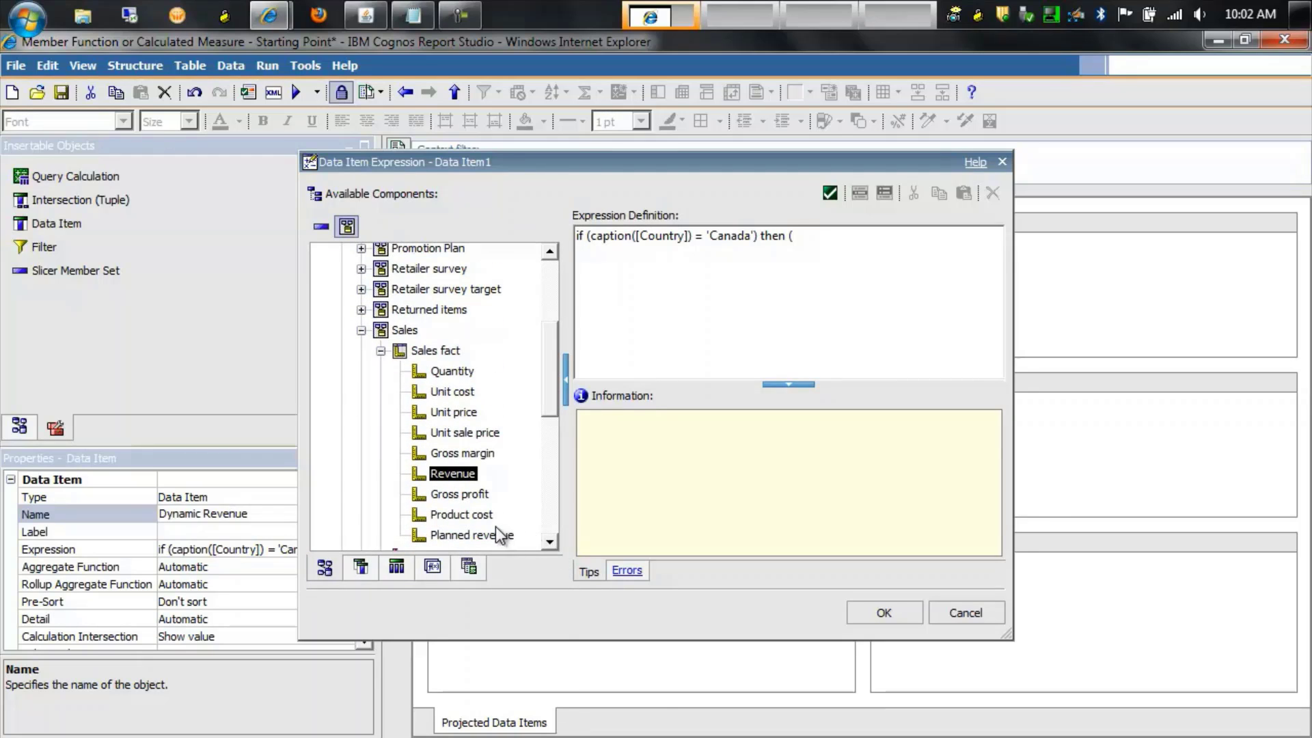
drag(464, 433, 851, 246)
text() else ()
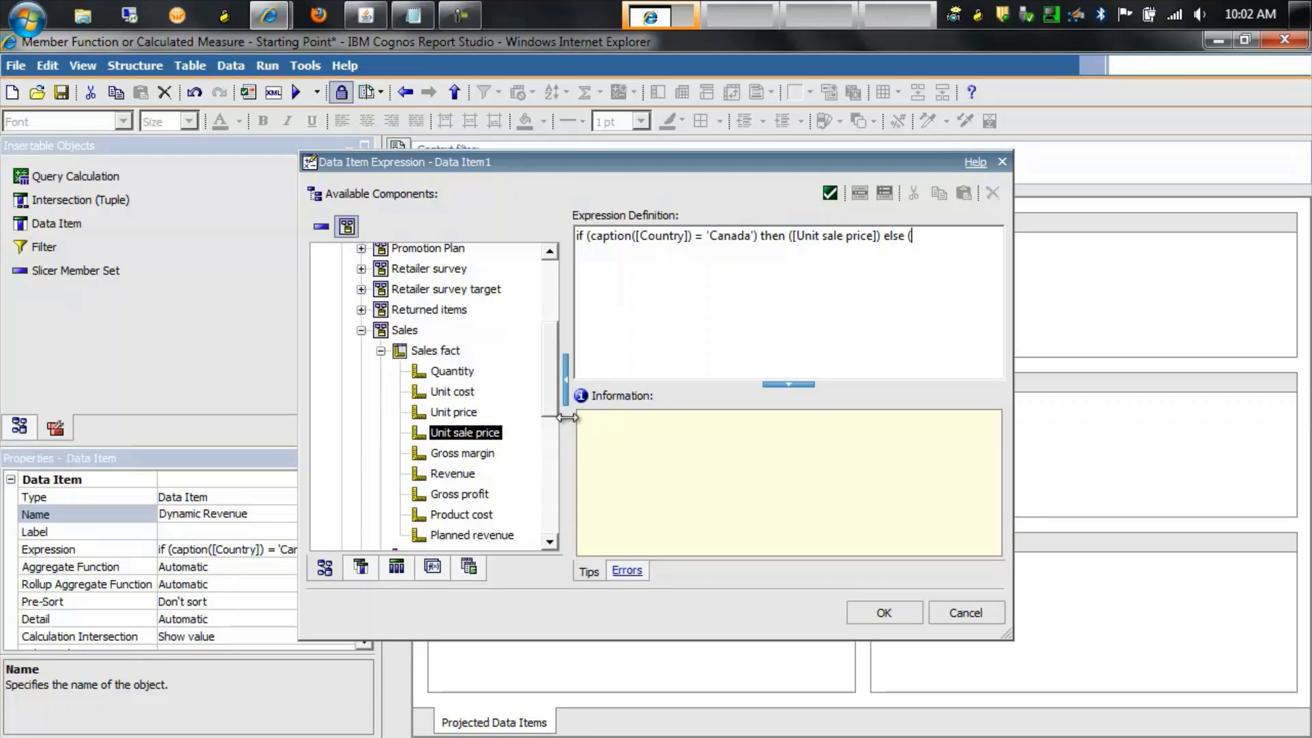
drag(469, 414, 921, 268)
text())
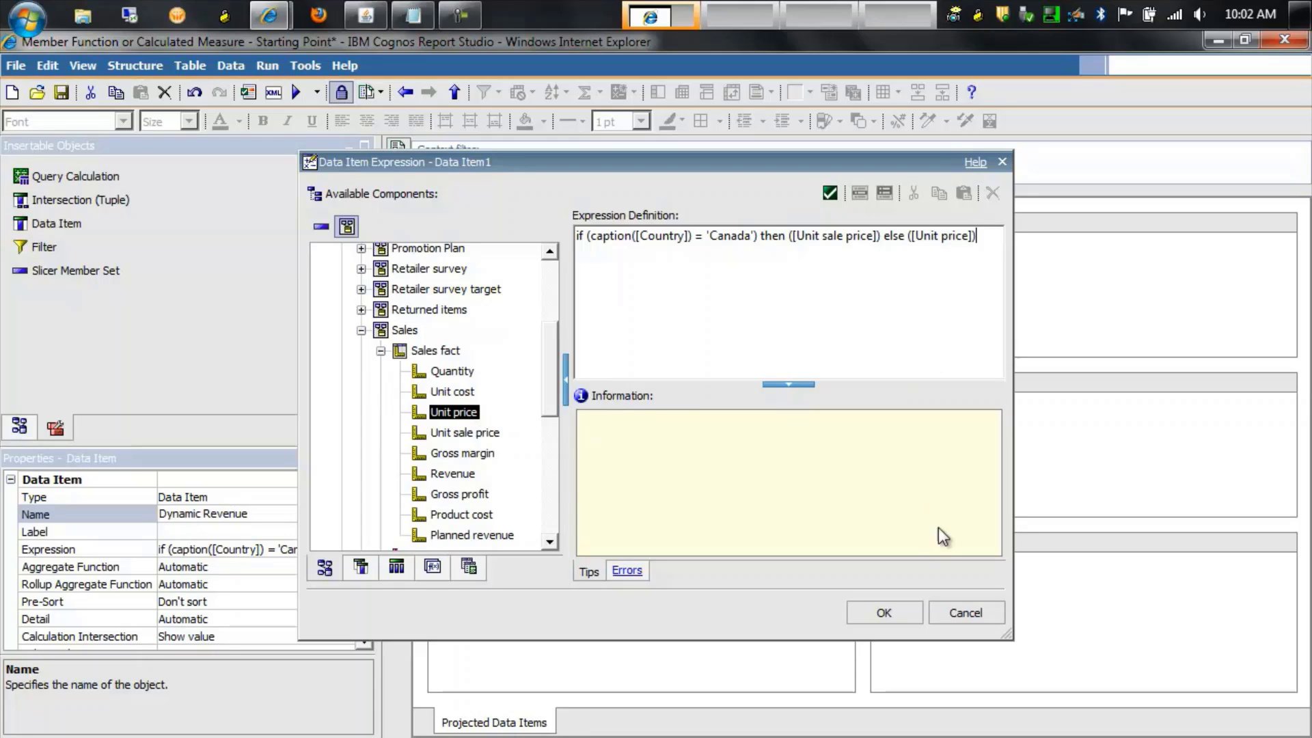
click(885, 613)
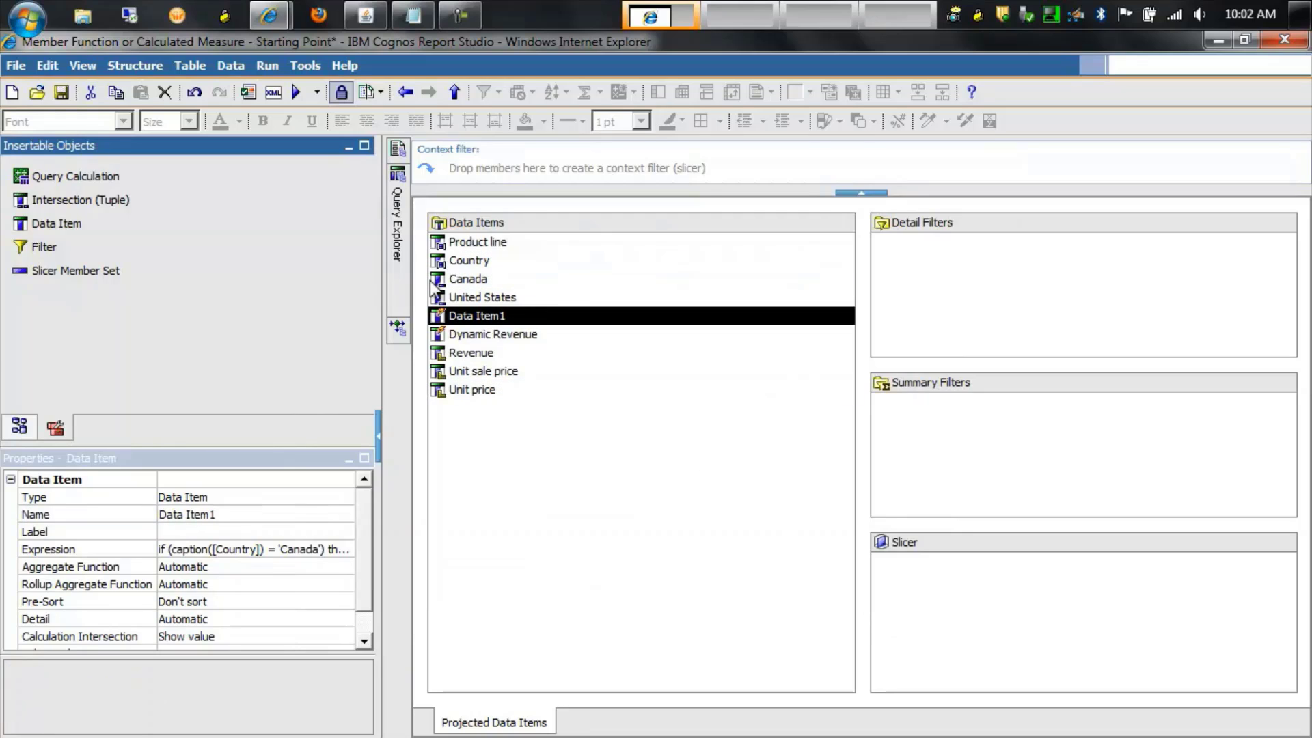
Rename the unit price data item from its default name to Dynamic Unit Price
click(470, 318)
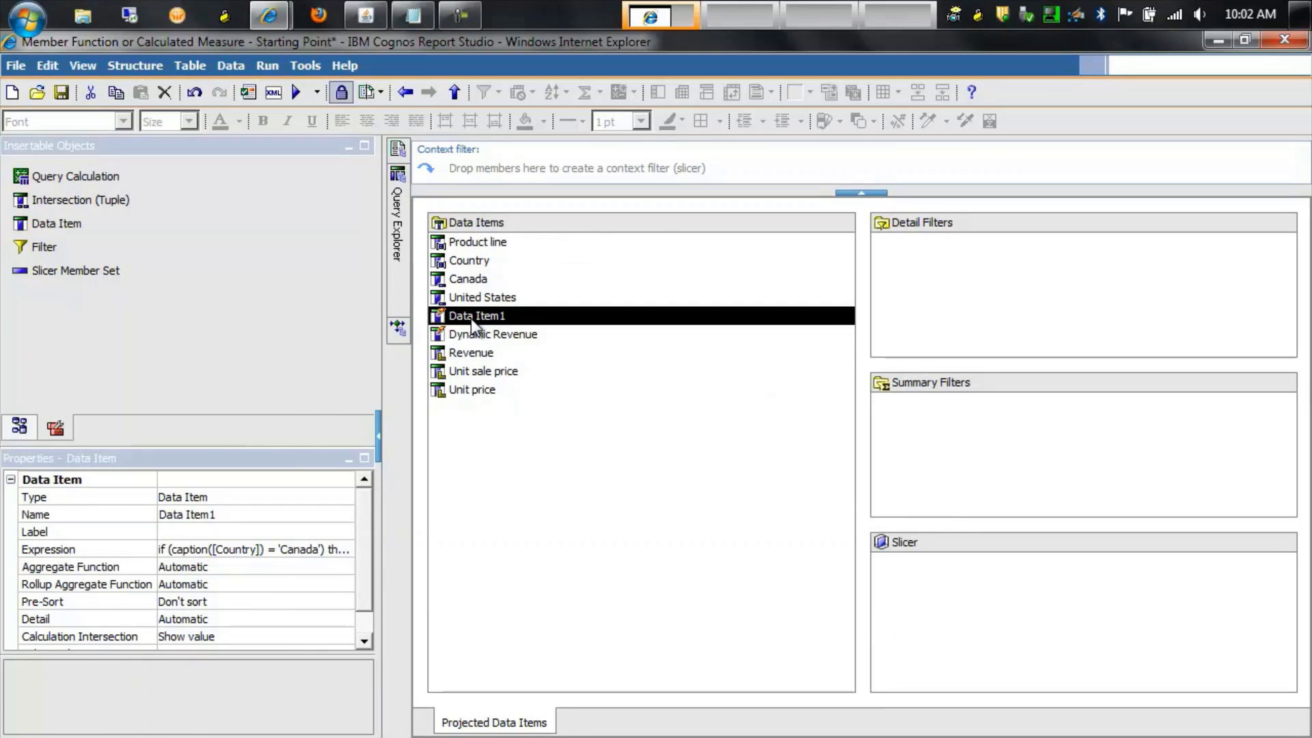
click(235, 517)
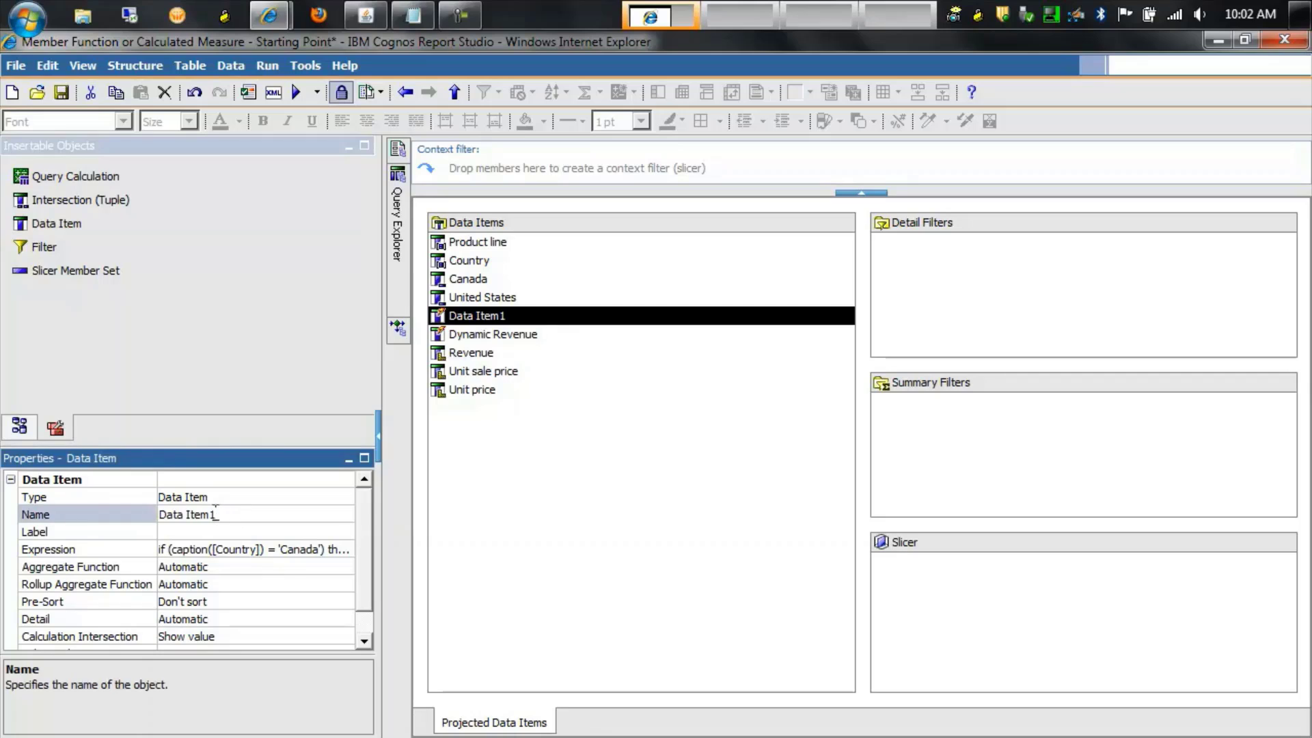
click(167, 517)
text(Dynamic Unit Price)
click(183, 530)
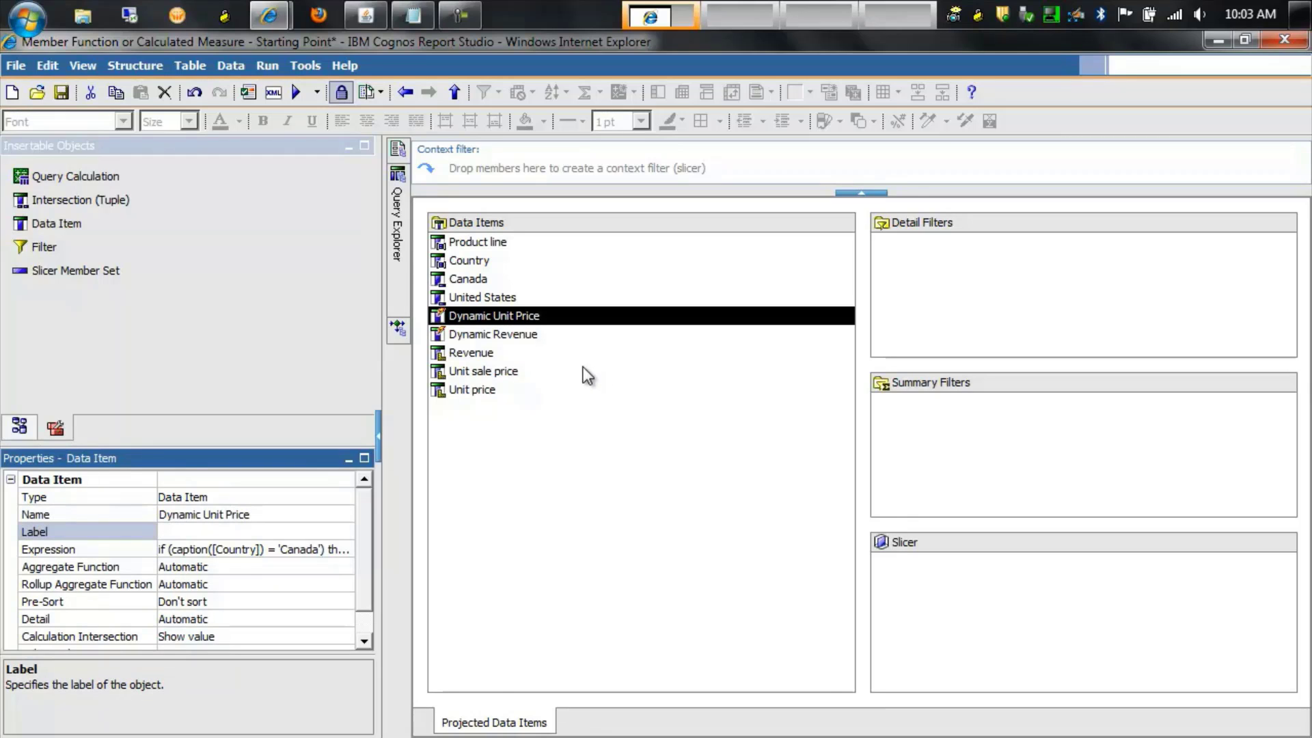
click(492, 393)
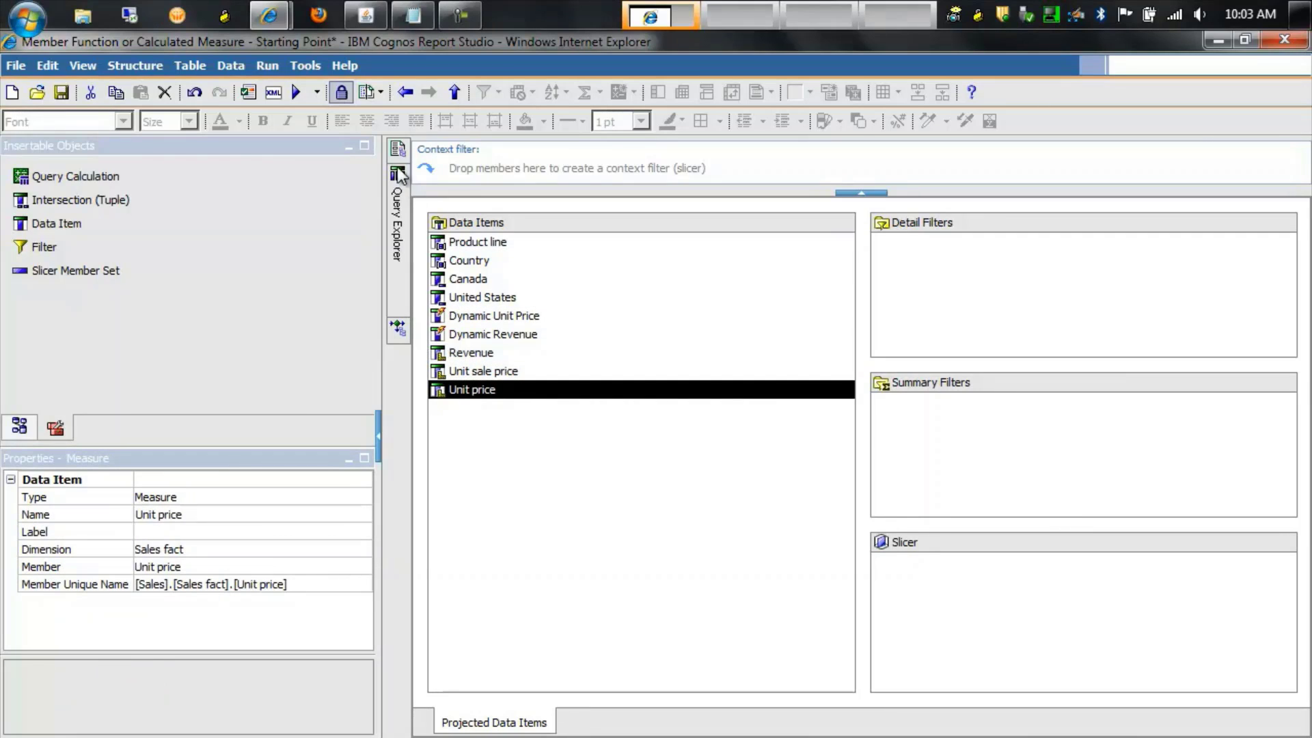
On Page1, nest a query calculation named Measures beneath Product line in the crosstab columns, using the Other expression type
mouse_move(398, 152)
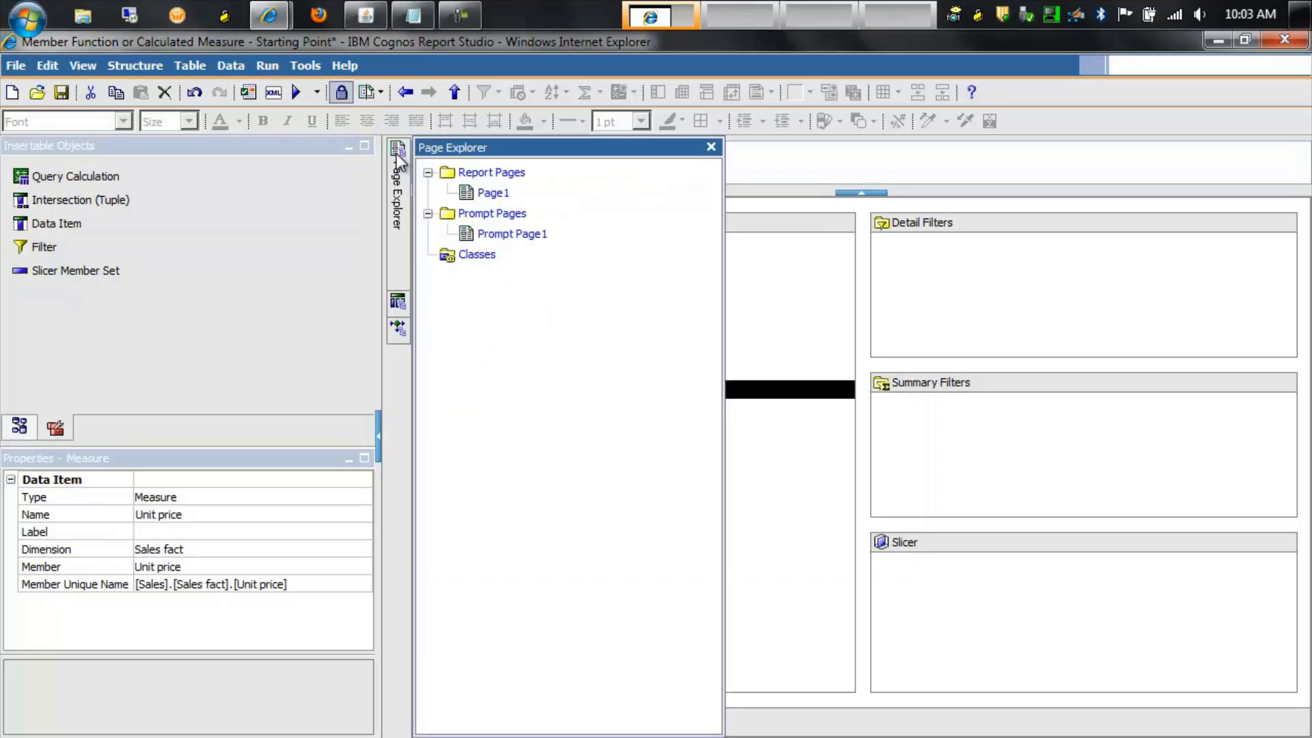
click(489, 197)
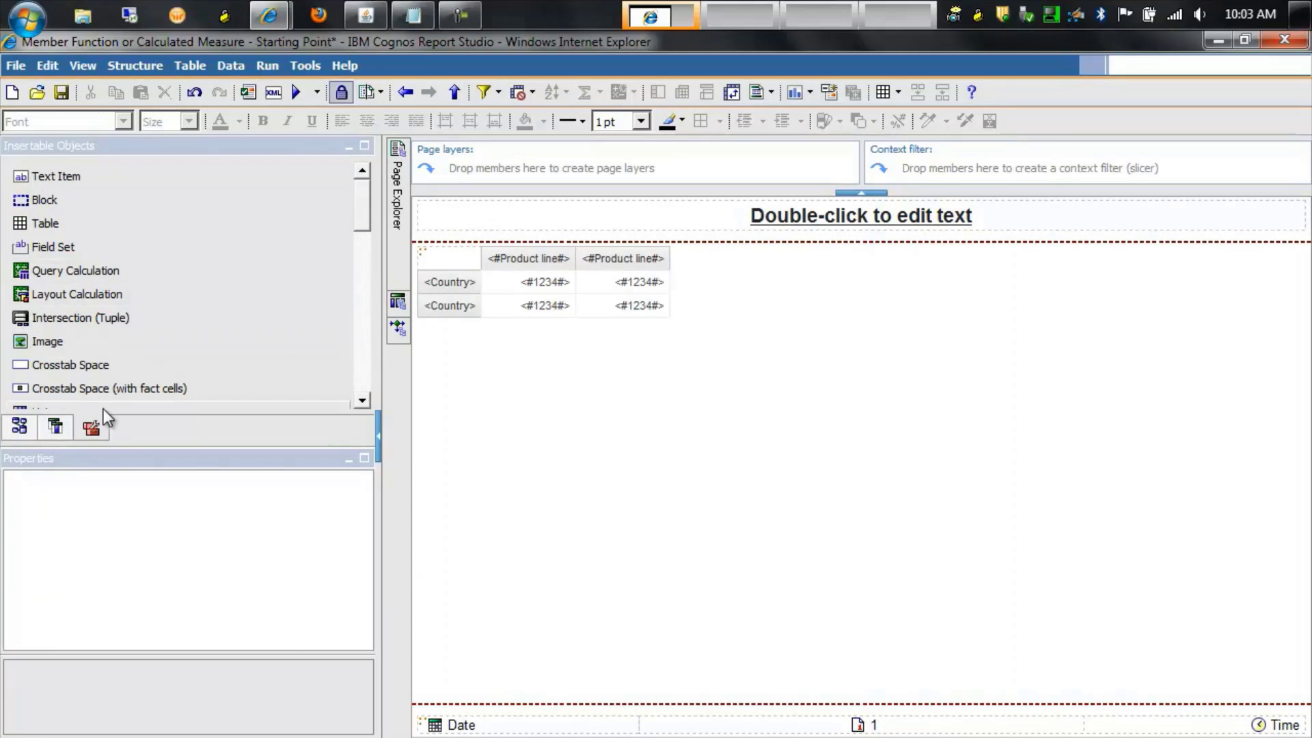
click(80, 269)
drag(79, 269, 503, 271)
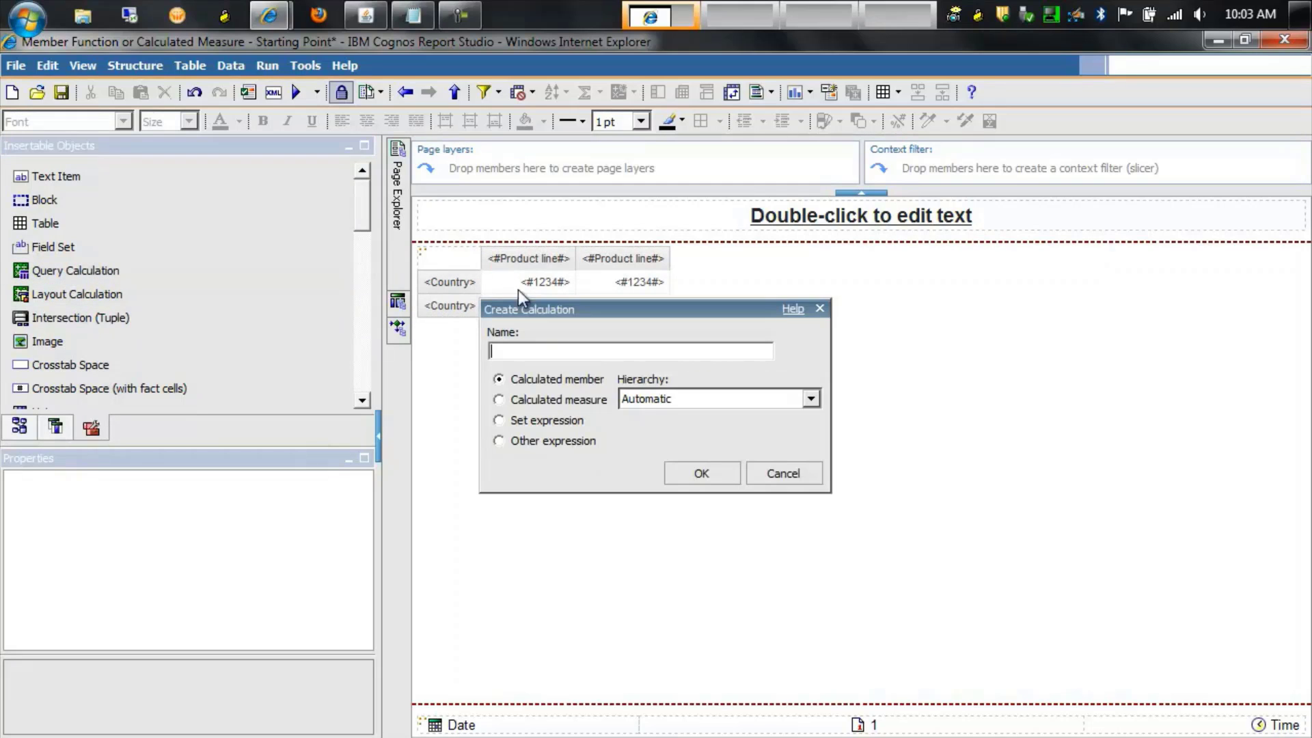
text(Measures)
click(499, 442)
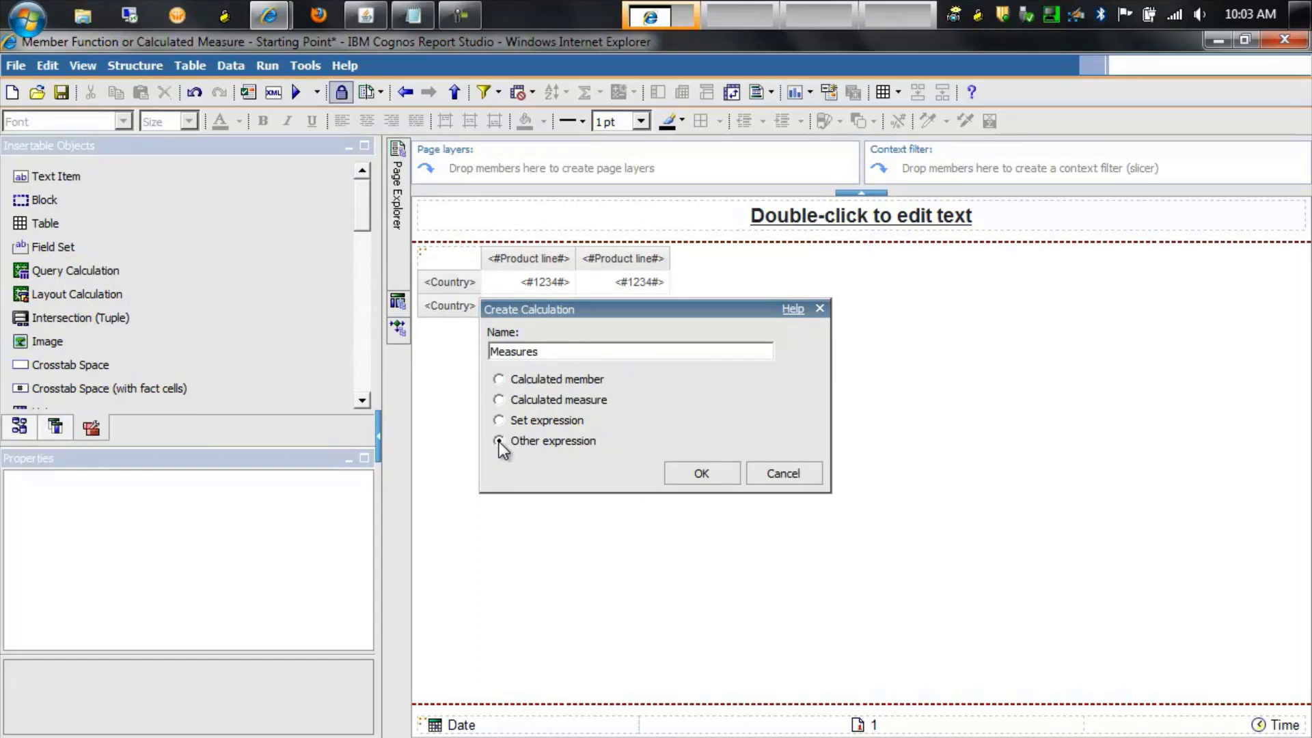
click(702, 474)
Define the Measures calculation as set([Dynamic Revenue], [Dynamic Unit Price]) from the query's data items and accept it
text(set()
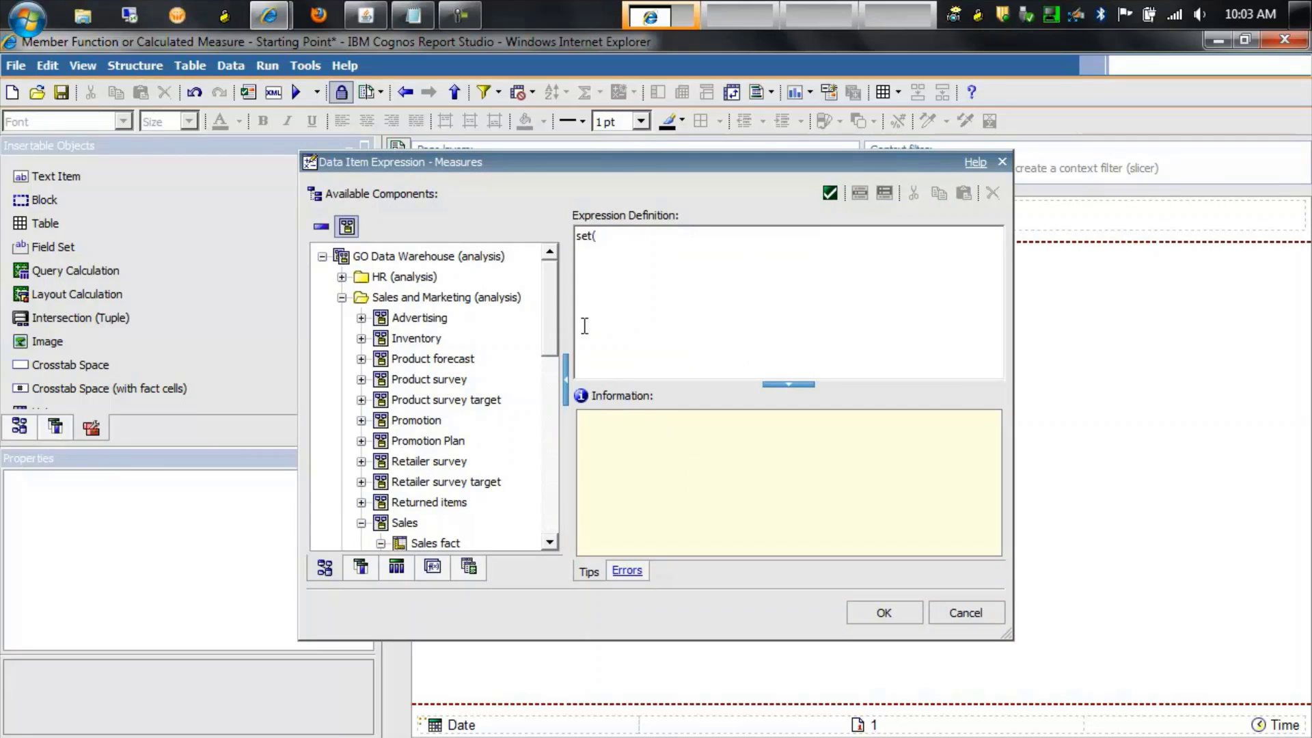
click(361, 567)
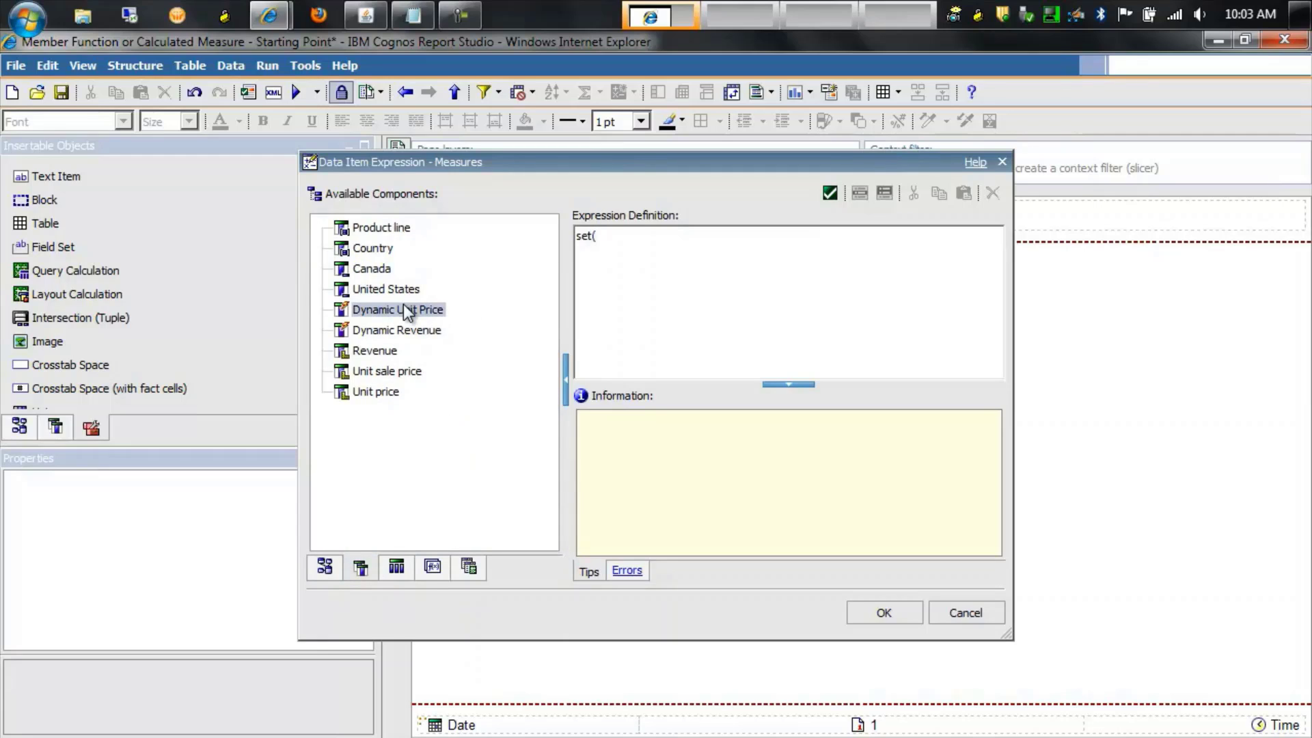
drag(403, 330, 637, 265)
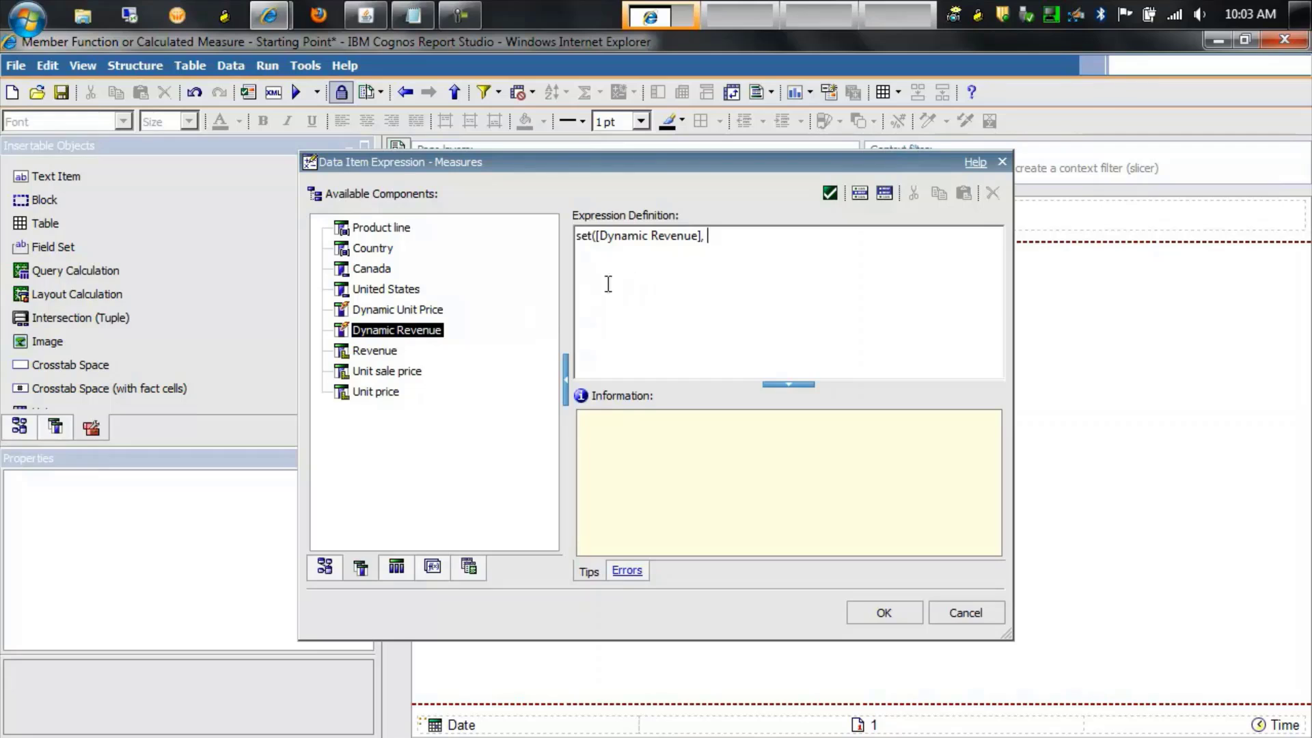
drag(387, 313, 816, 272)
text())
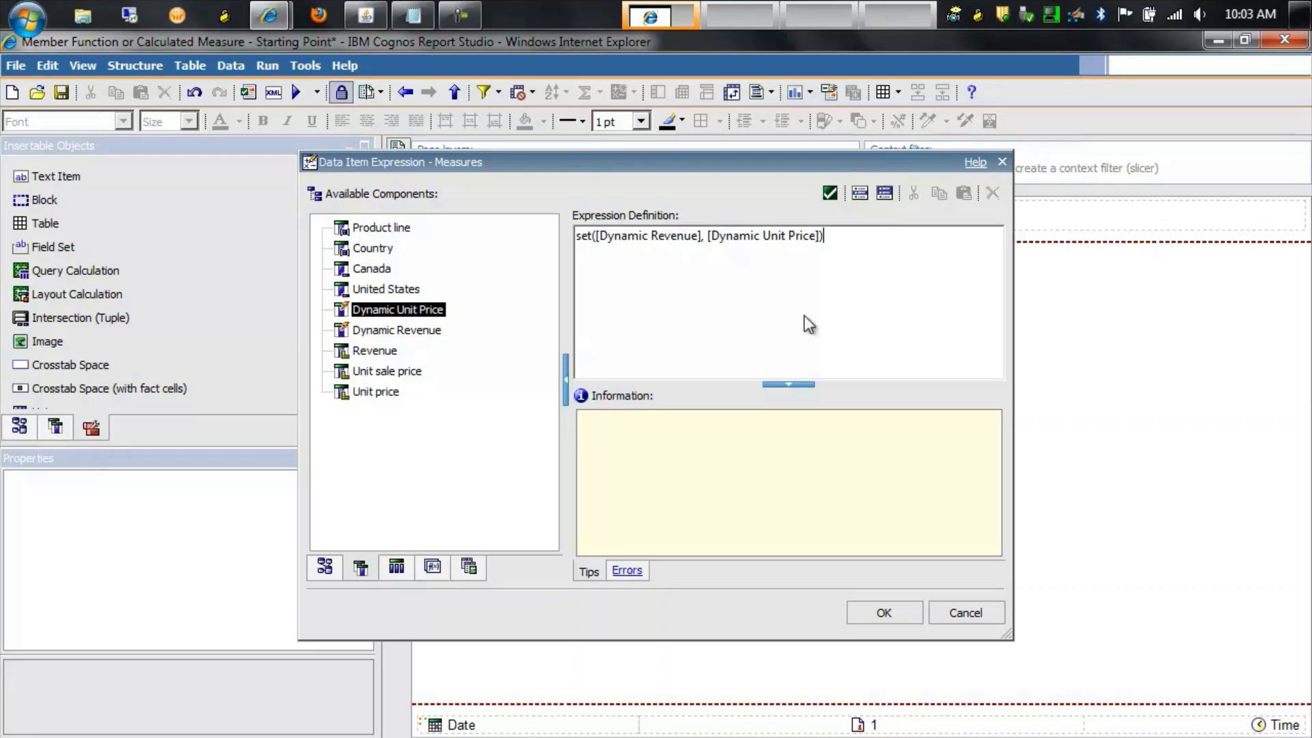
click(867, 613)
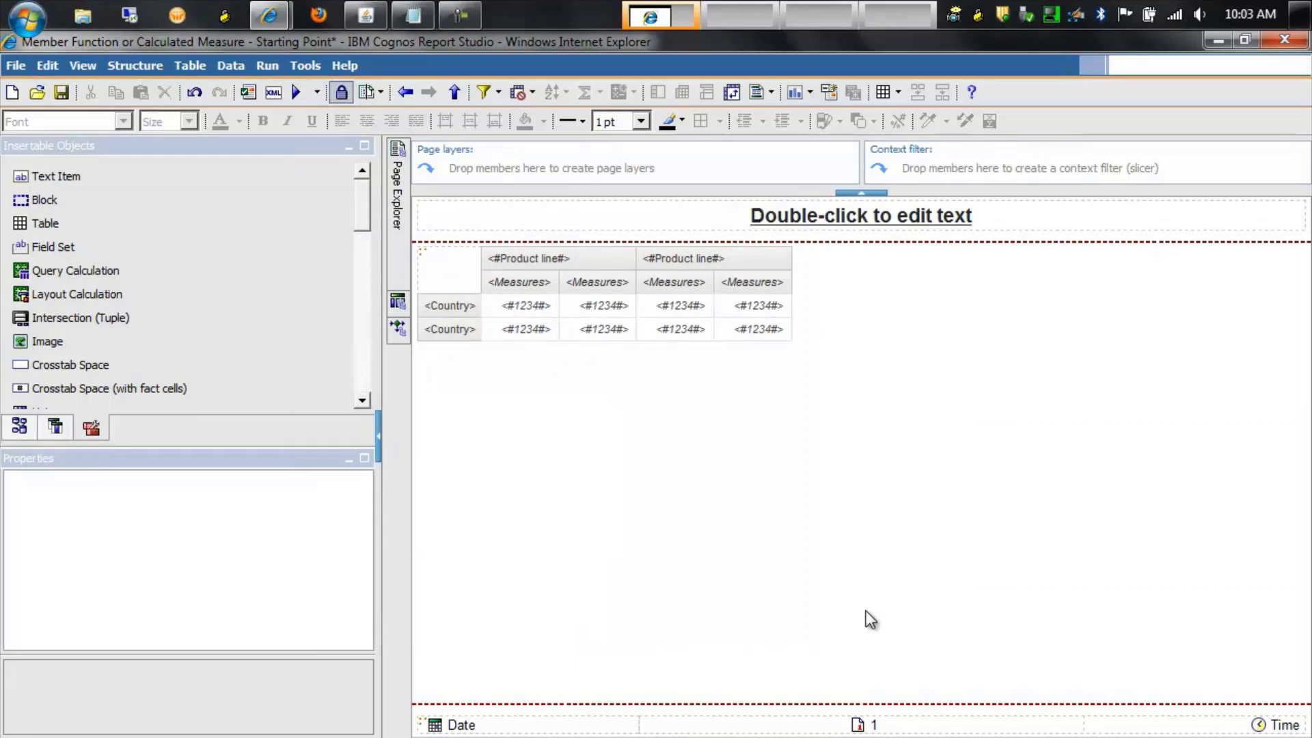
Run the report to test the Measures set, then return to the report design
click(299, 93)
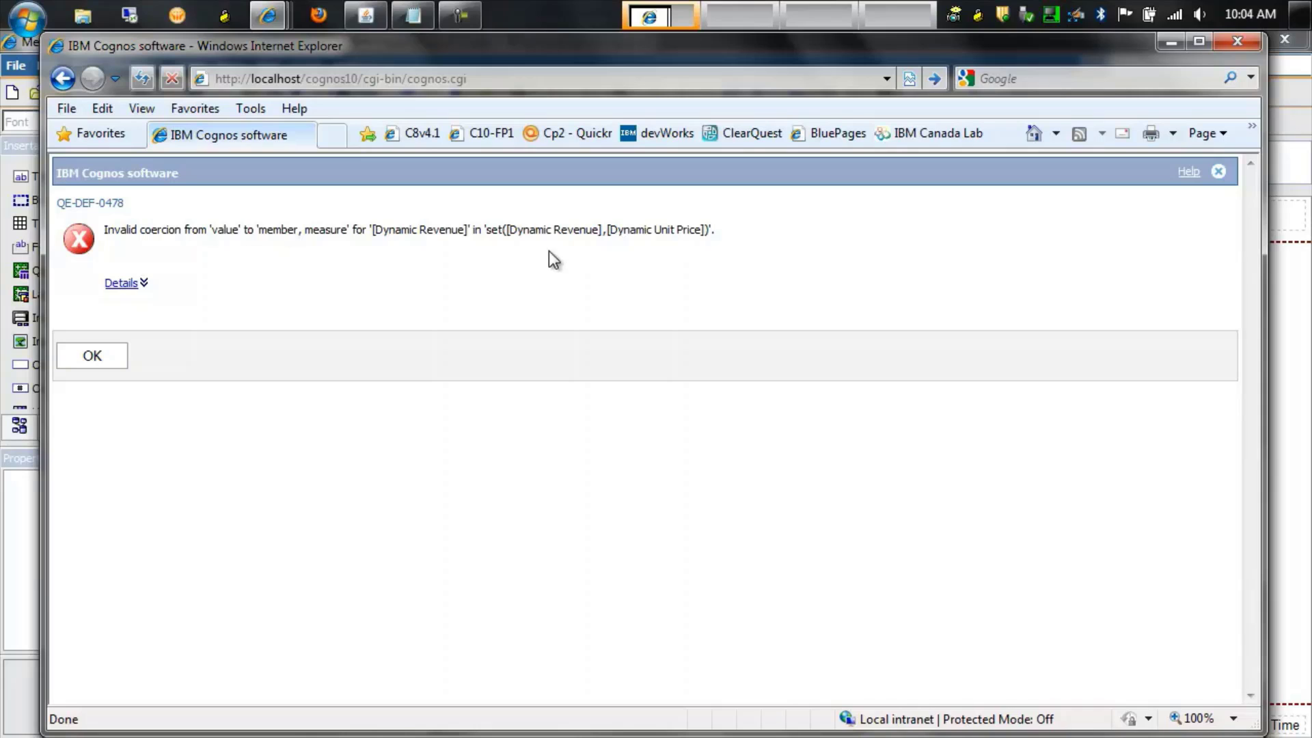
click(93, 356)
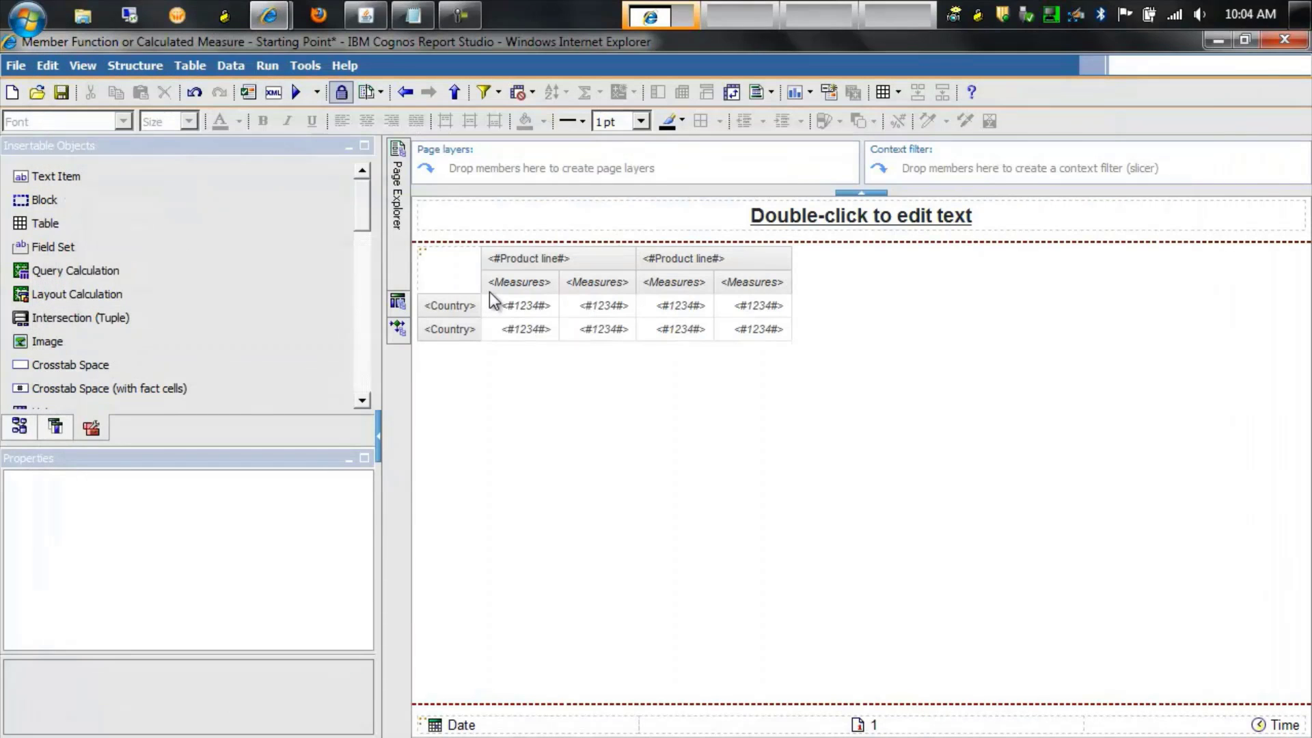
In Query1, open the Dynamic Revenue expression, insert member( before the if statement, and review the function's syntax description
mouse_move(392, 305)
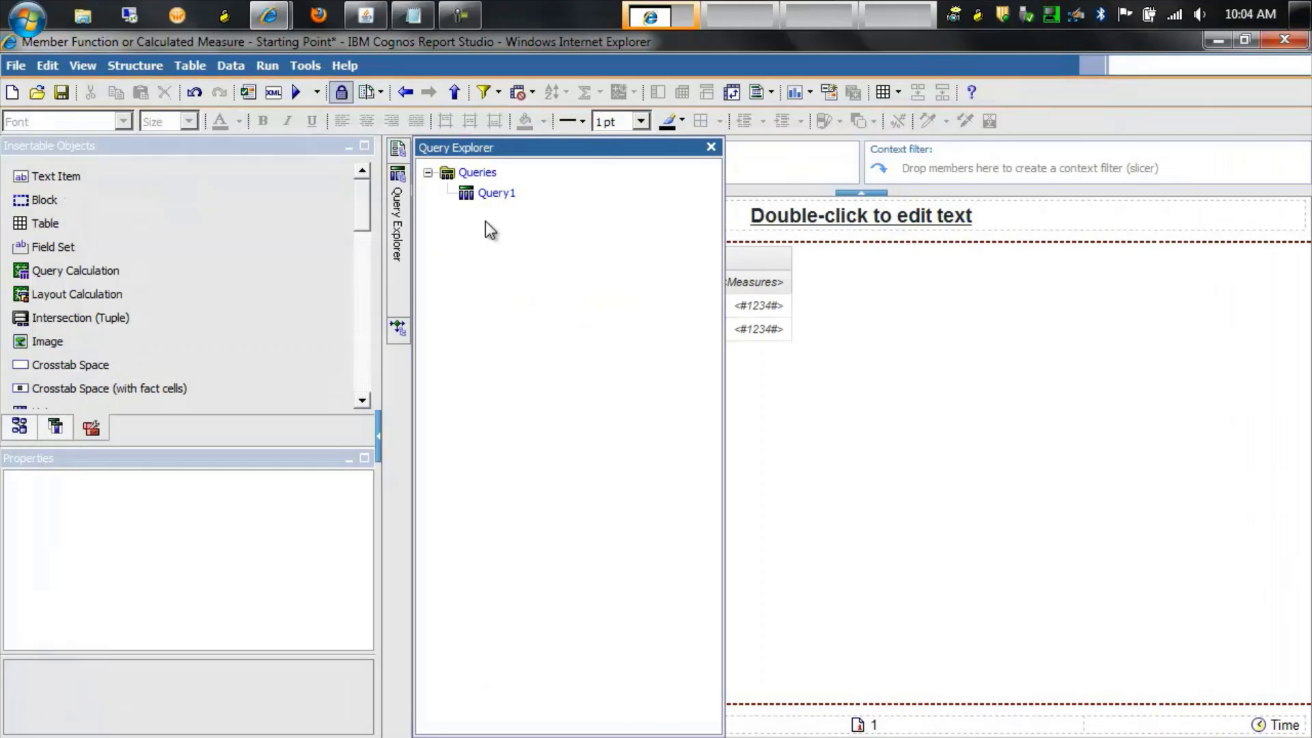
click(507, 191)
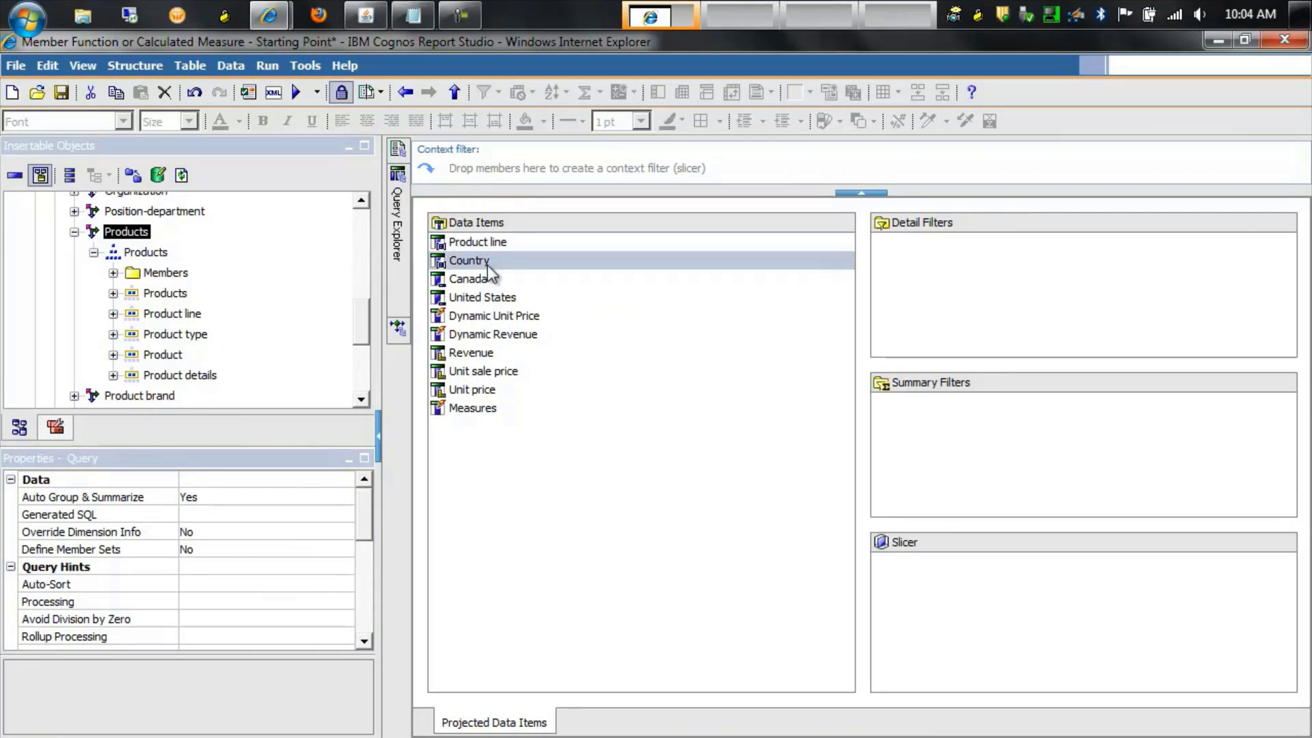
double_click(474, 336)
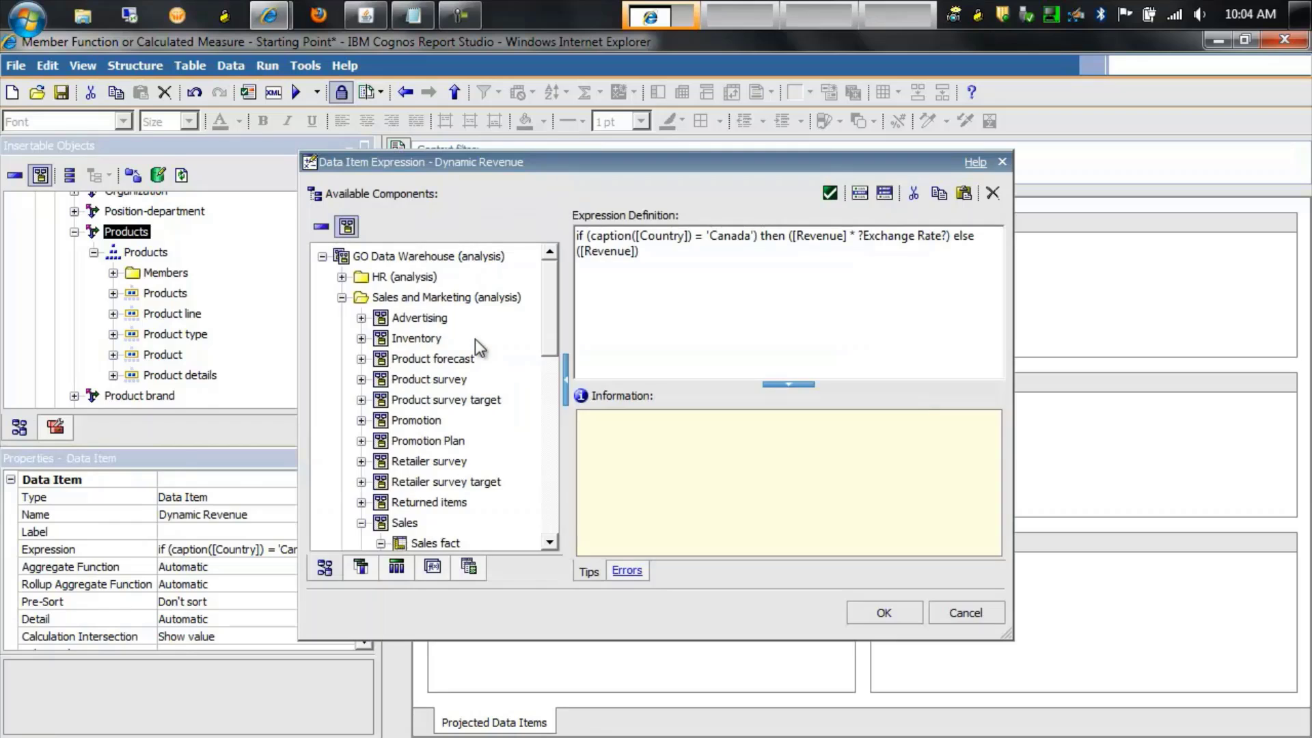
click(576, 238)
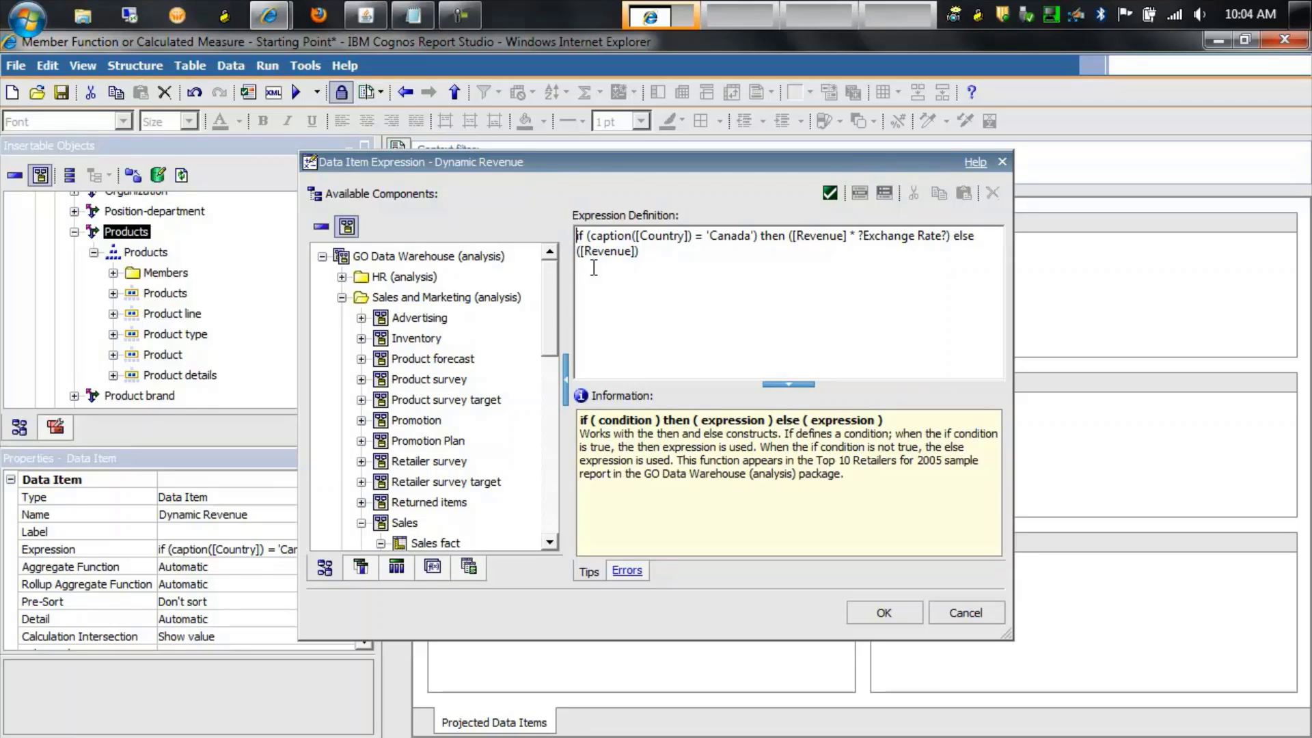
text(ember)
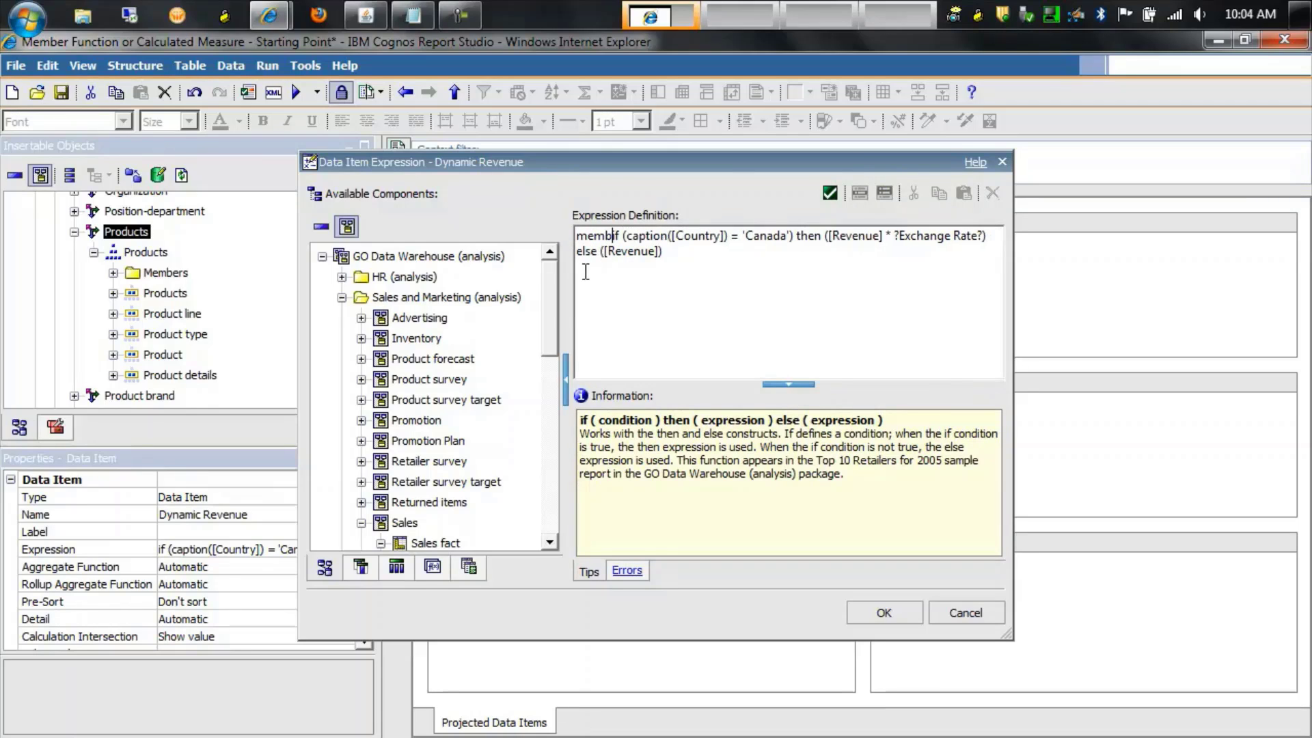
text(()
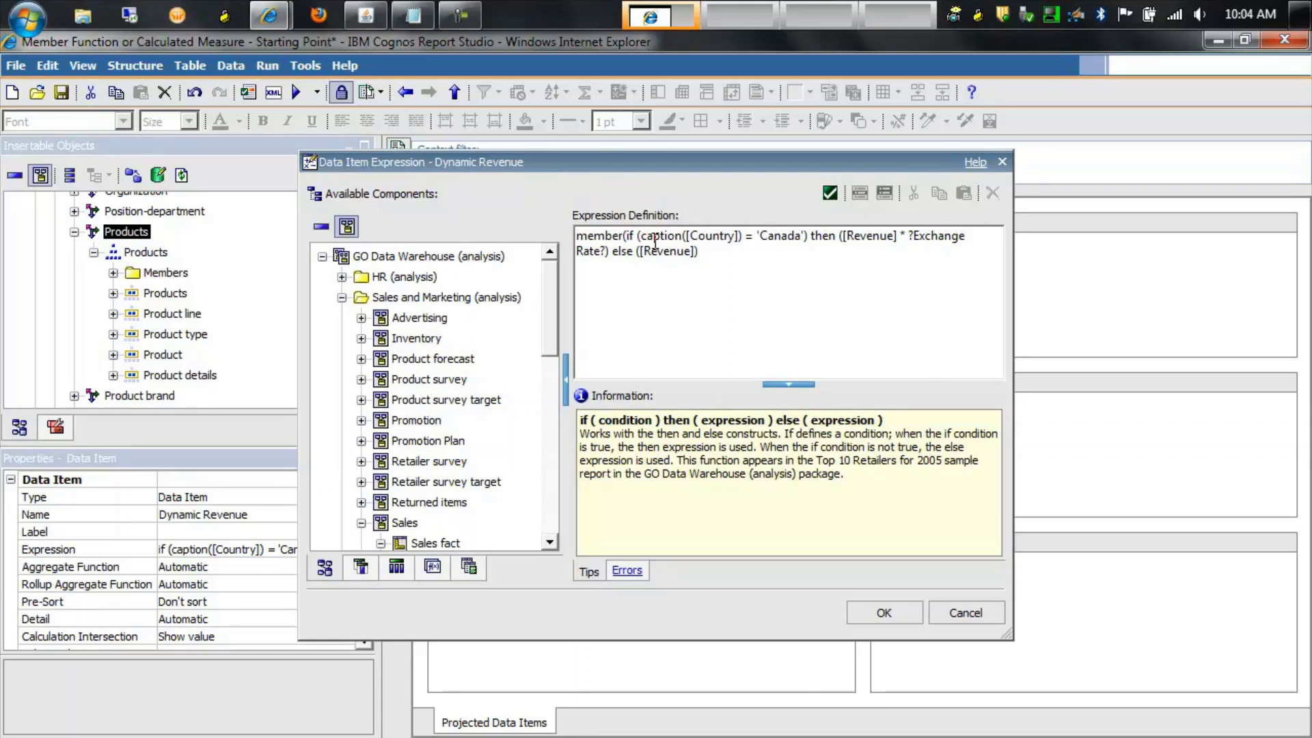
click(604, 237)
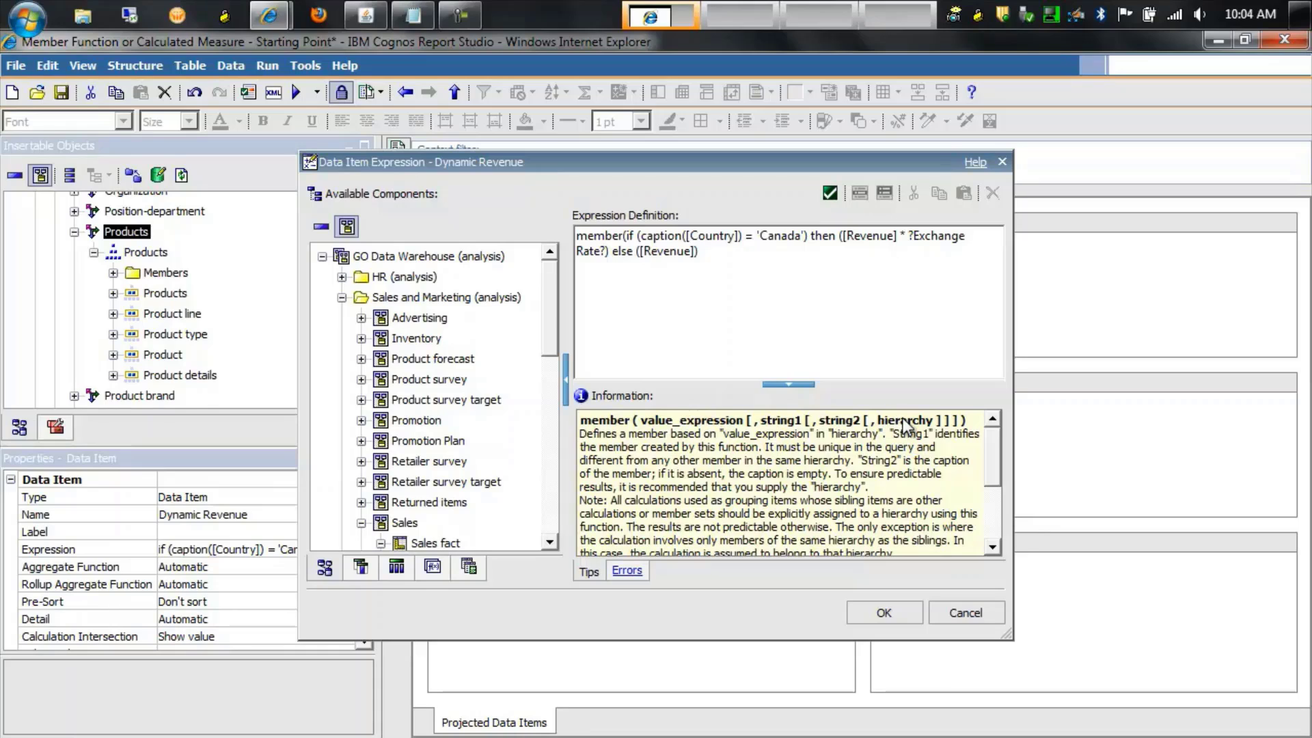
Complete Dynamic Revenue's member function with 'Dynamic Revenue' as both string arguments and [Sales].[Sales fact] as the hierarchy, and accept the expression
click(714, 254)
text(, 'Dynamic Revenue', 'Dyna)
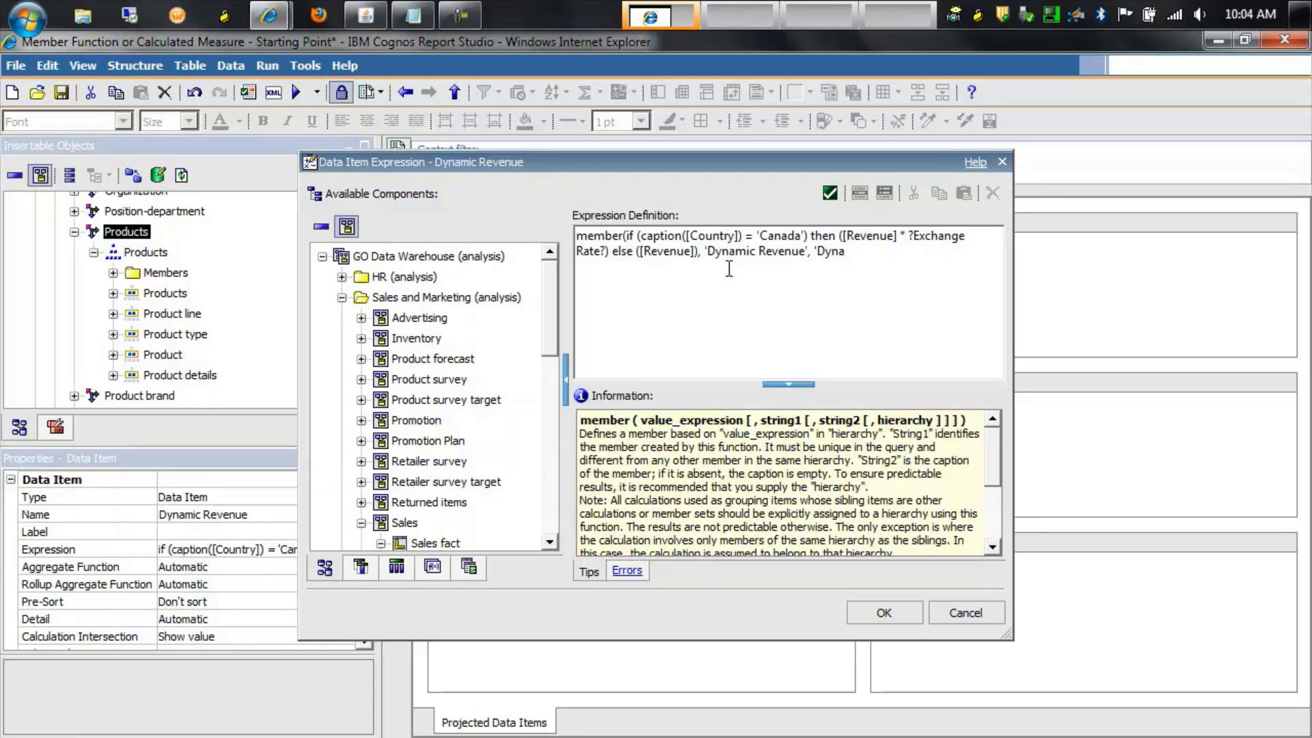
text(mic Revenue',)
click(434, 543)
drag(433, 543, 952, 263)
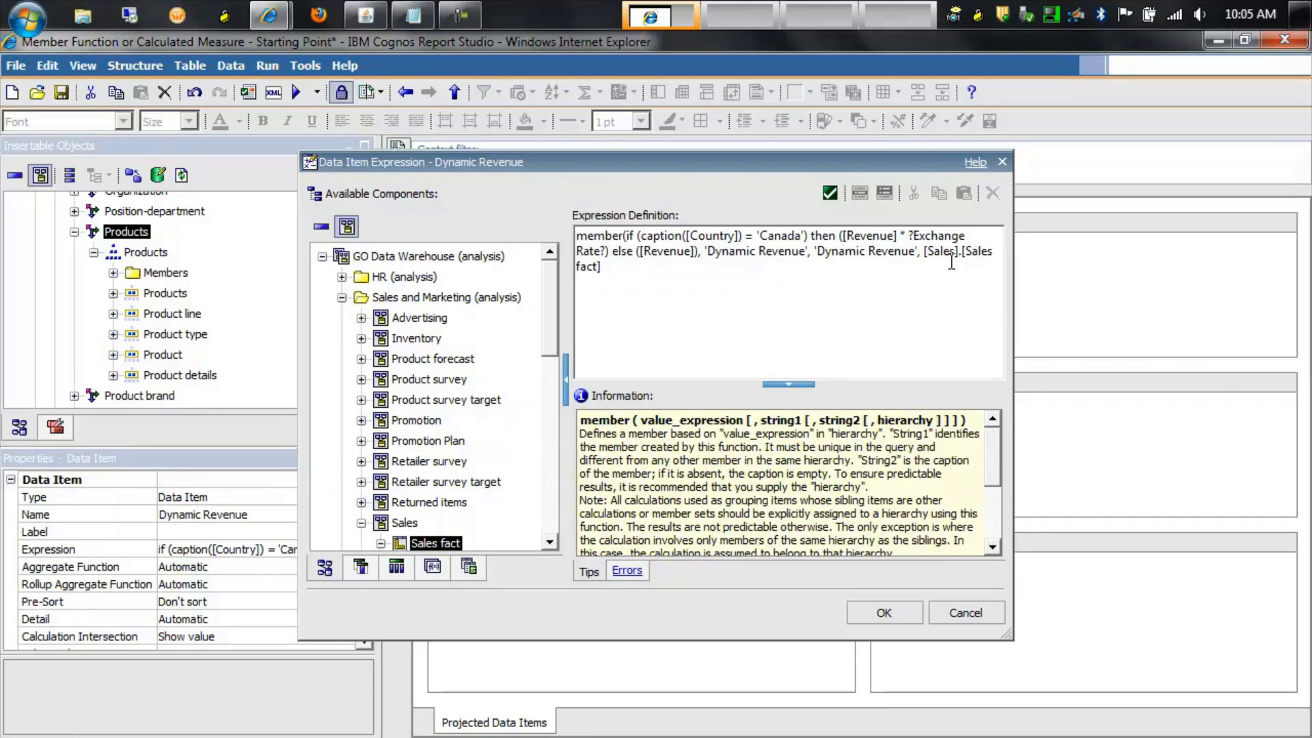
text())
click(878, 614)
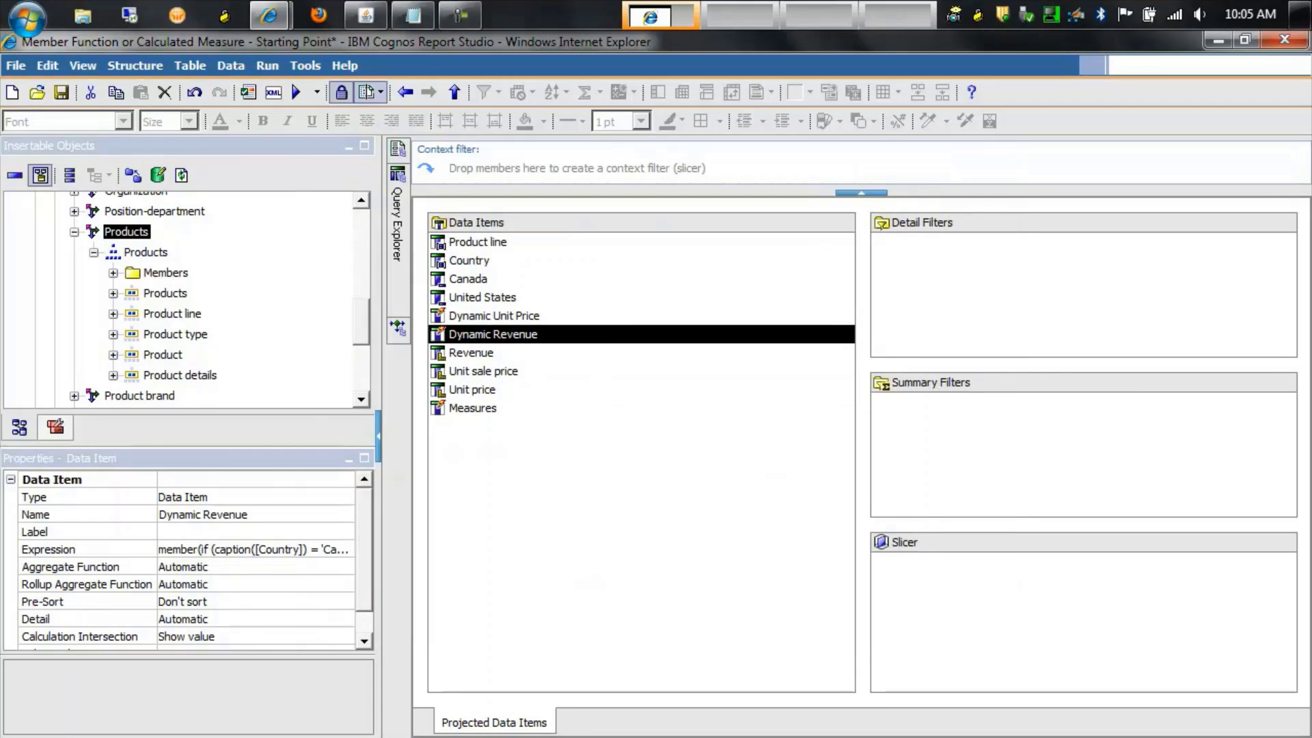
Run the report with an exchange rate of 1.02, examine the second measure heading under Camping Equipment, and close the output
click(296, 93)
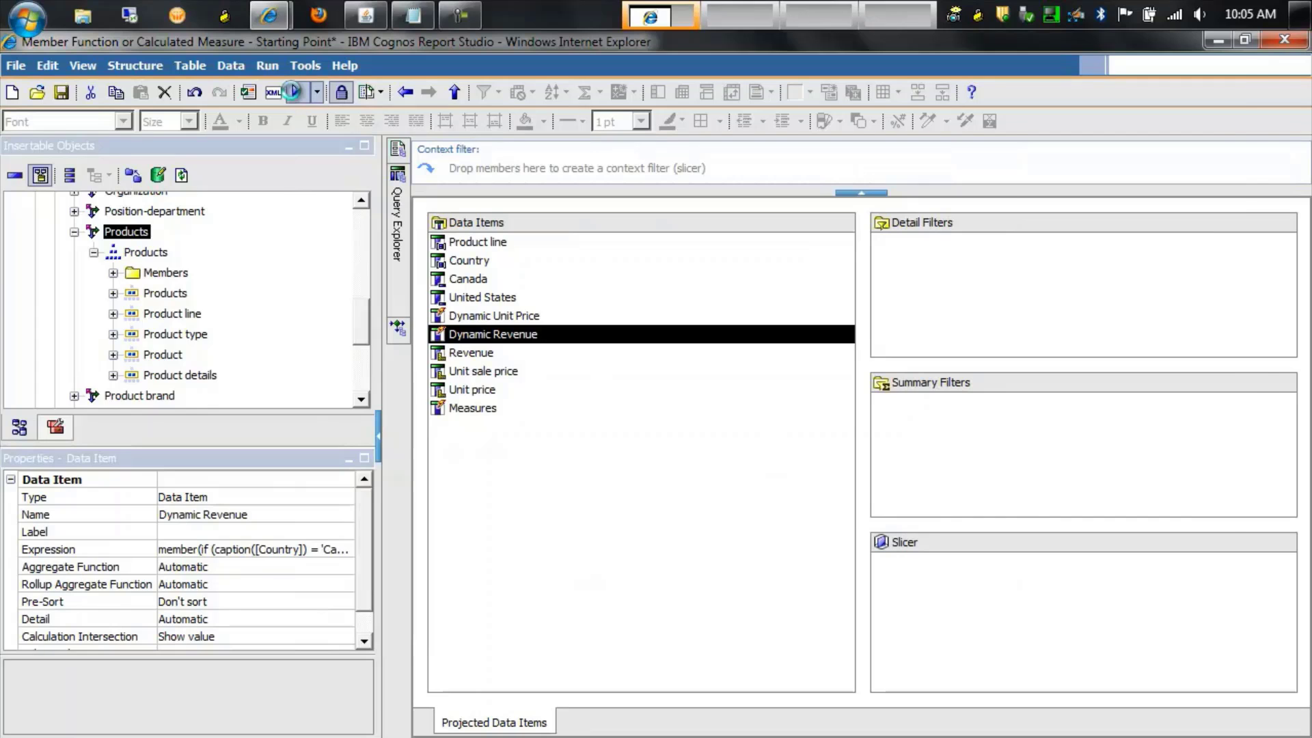
click(595, 254)
text(1.02)
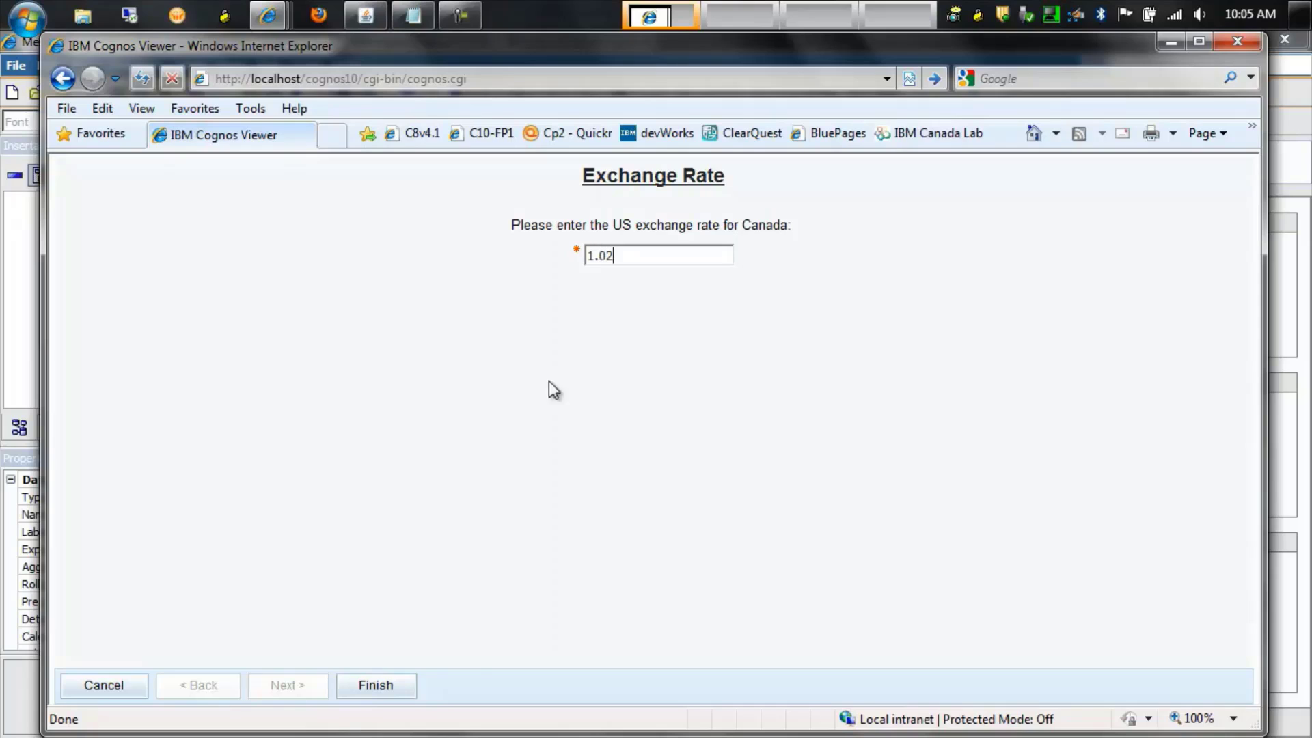
click(394, 686)
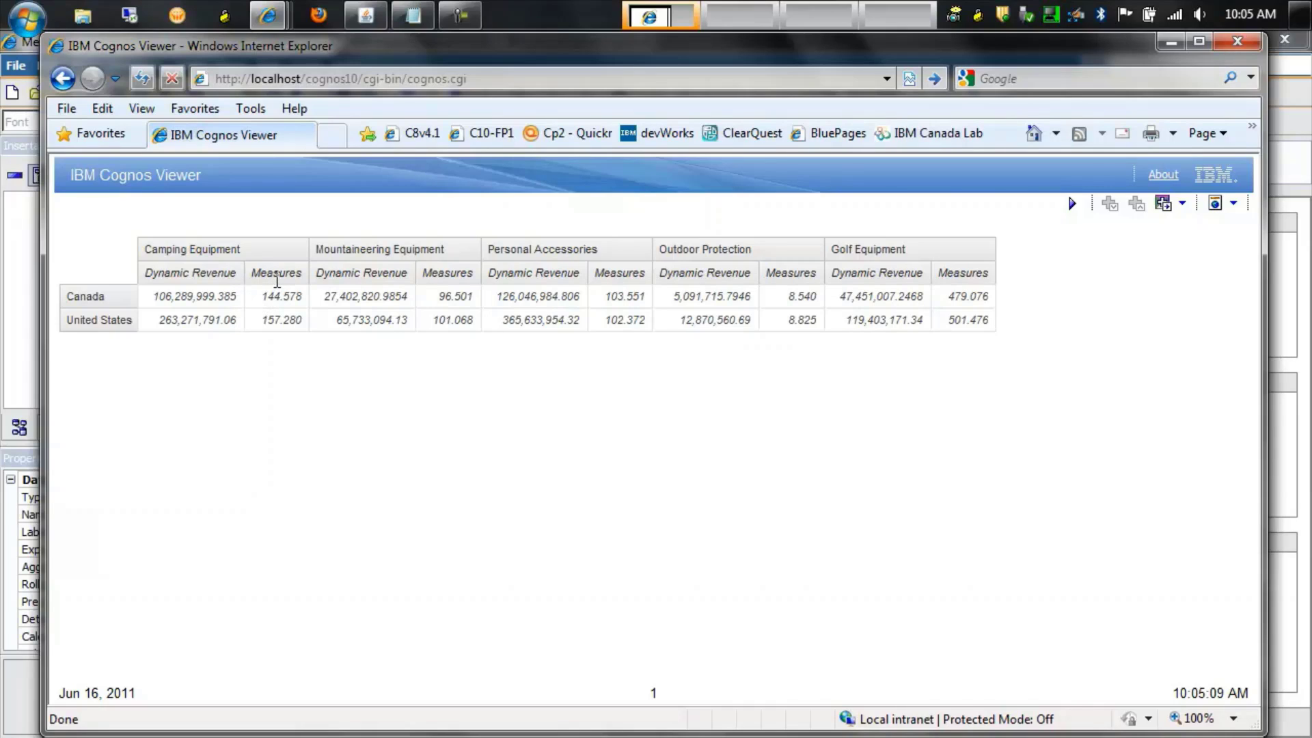
drag(304, 277, 253, 272)
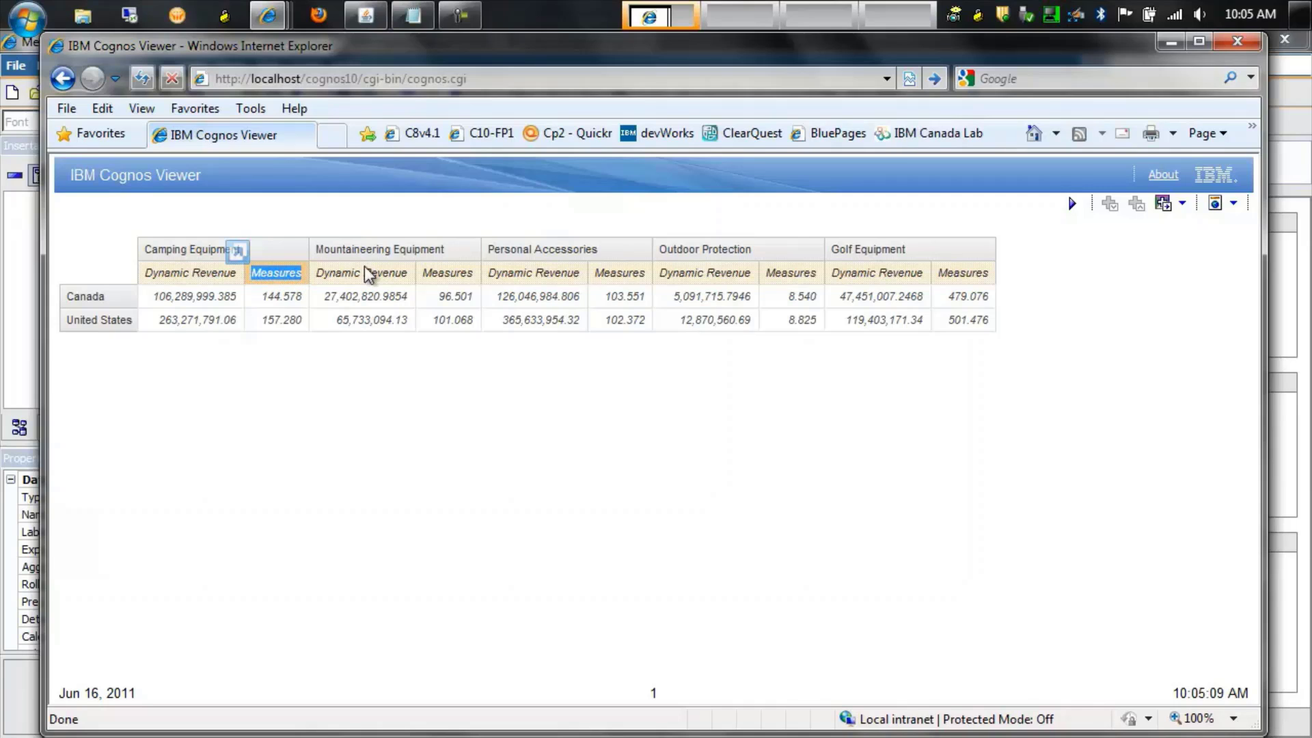
click(1238, 43)
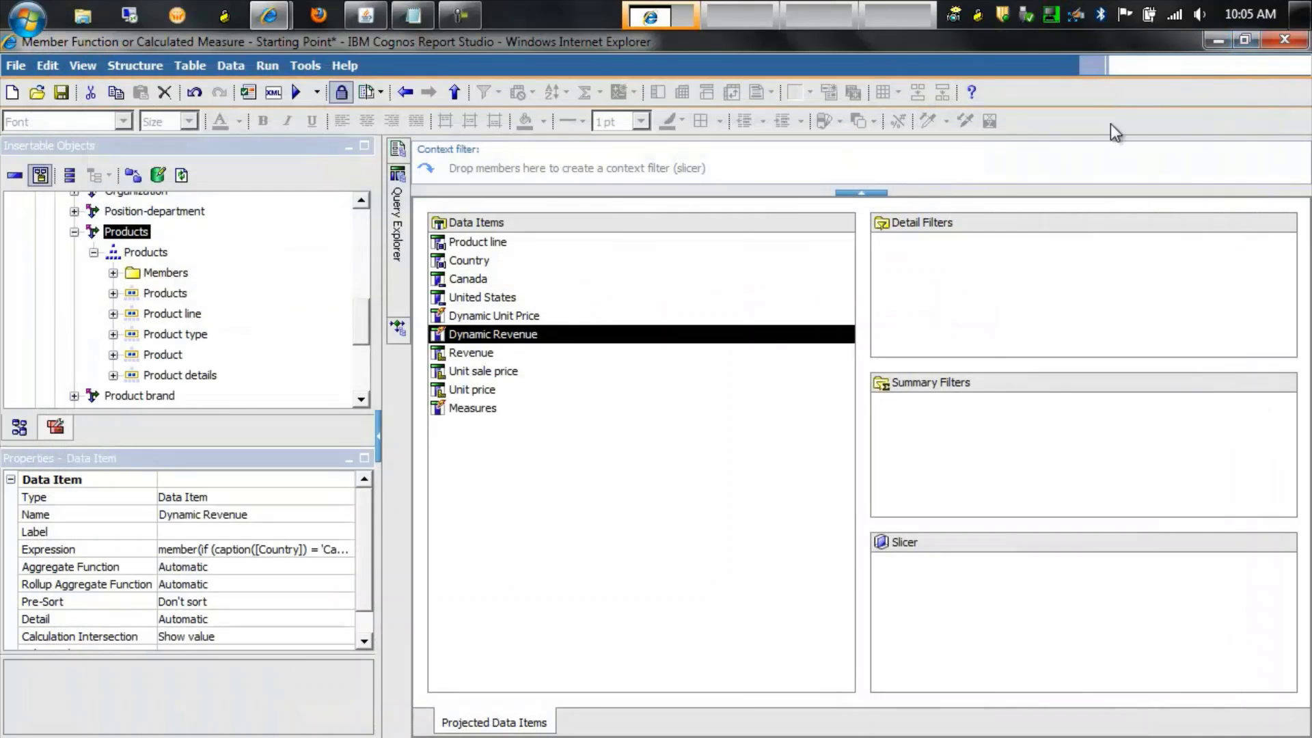
Open the Dynamic Unit Price data item's expression and insert member( before its if statement
click(471, 414)
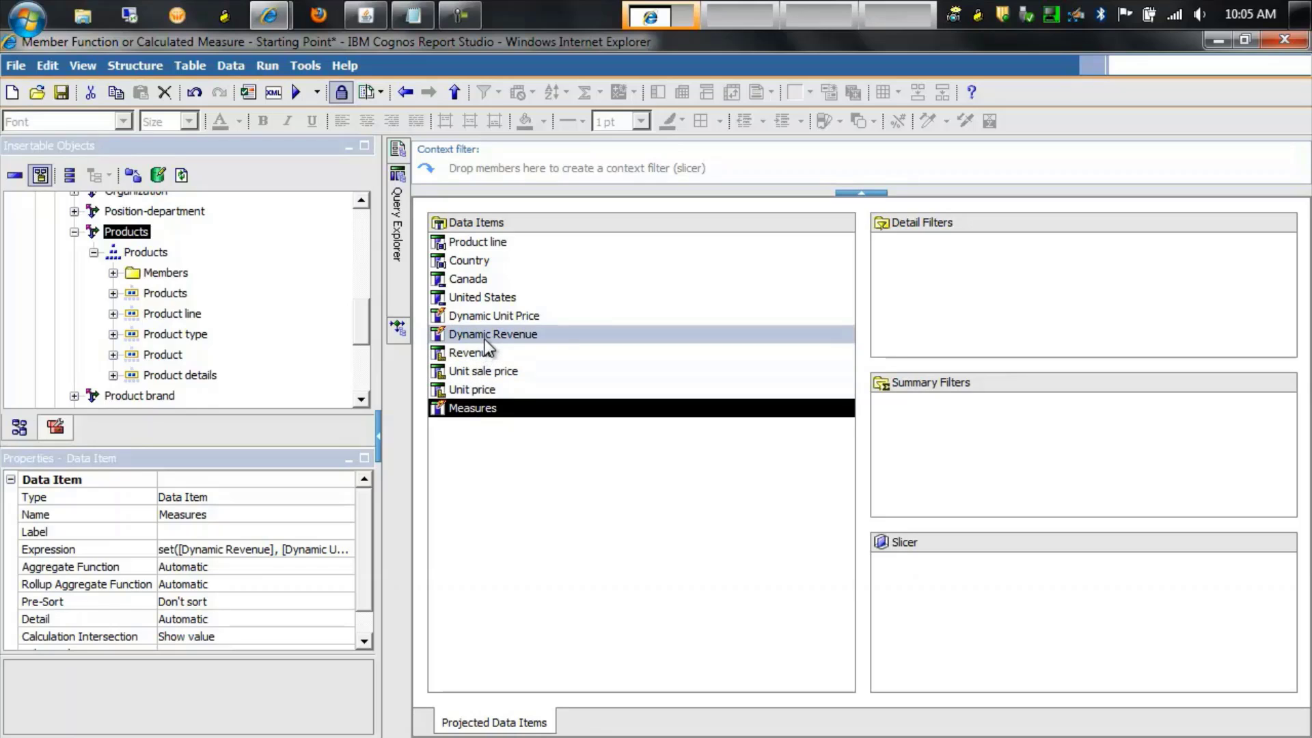
click(486, 319)
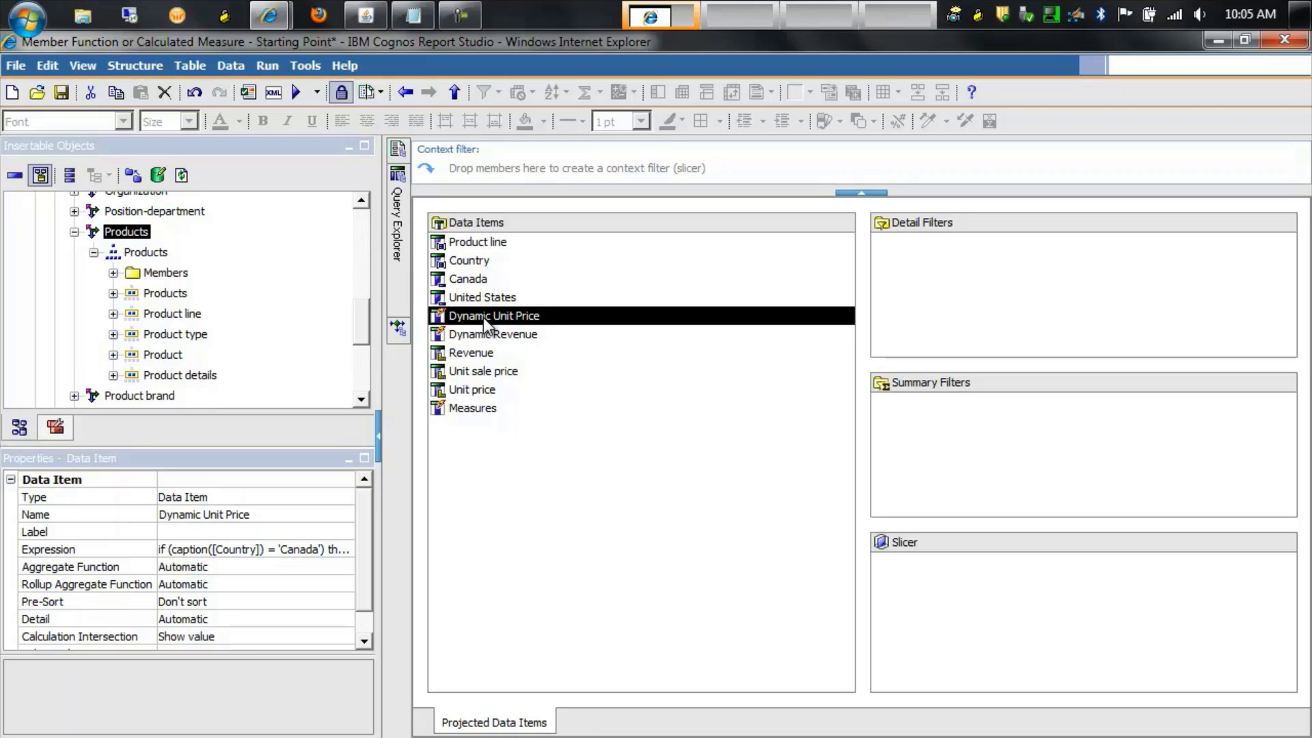
double_click(483, 317)
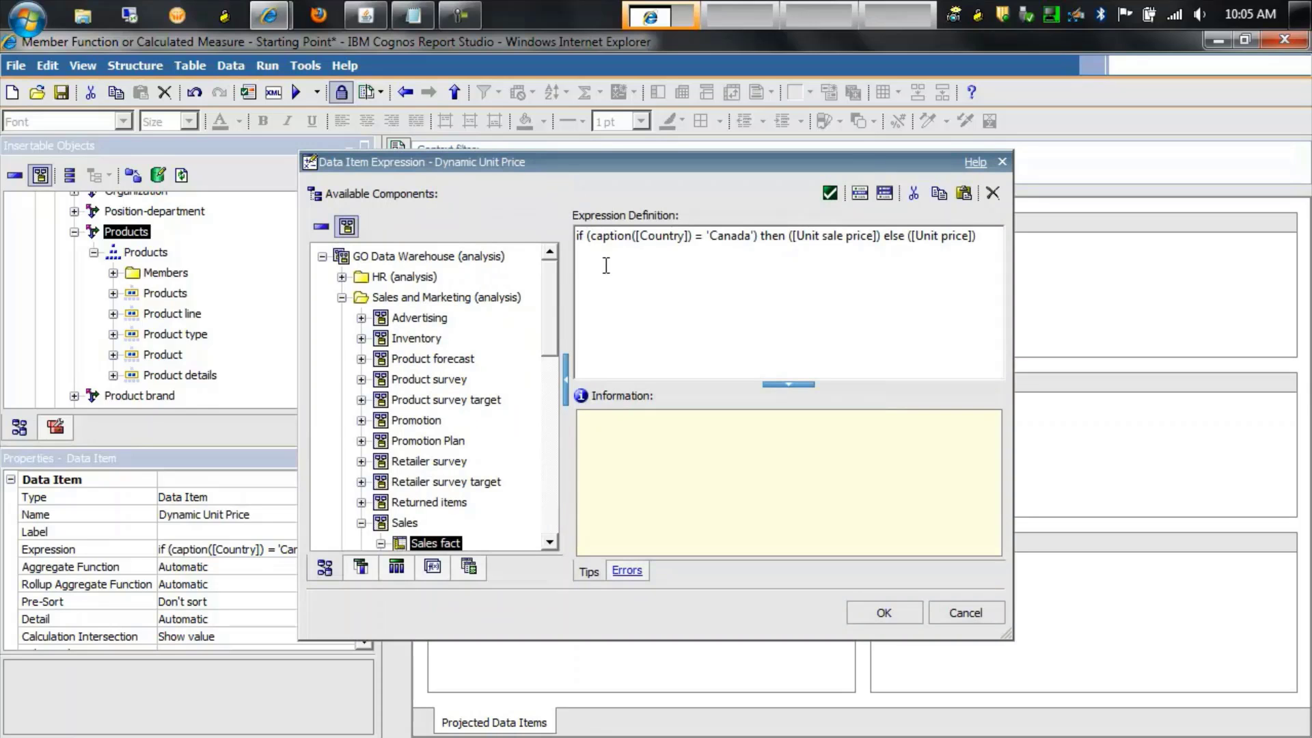
click(574, 240)
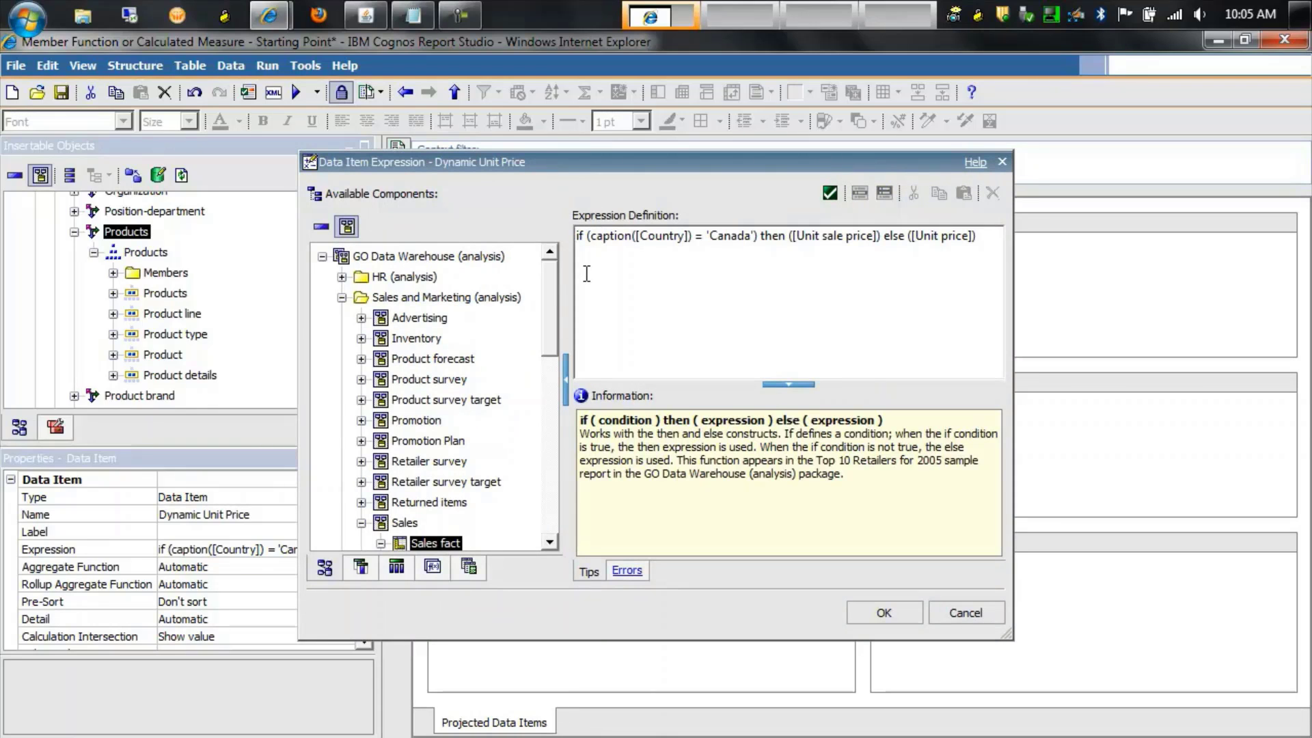
text(member)
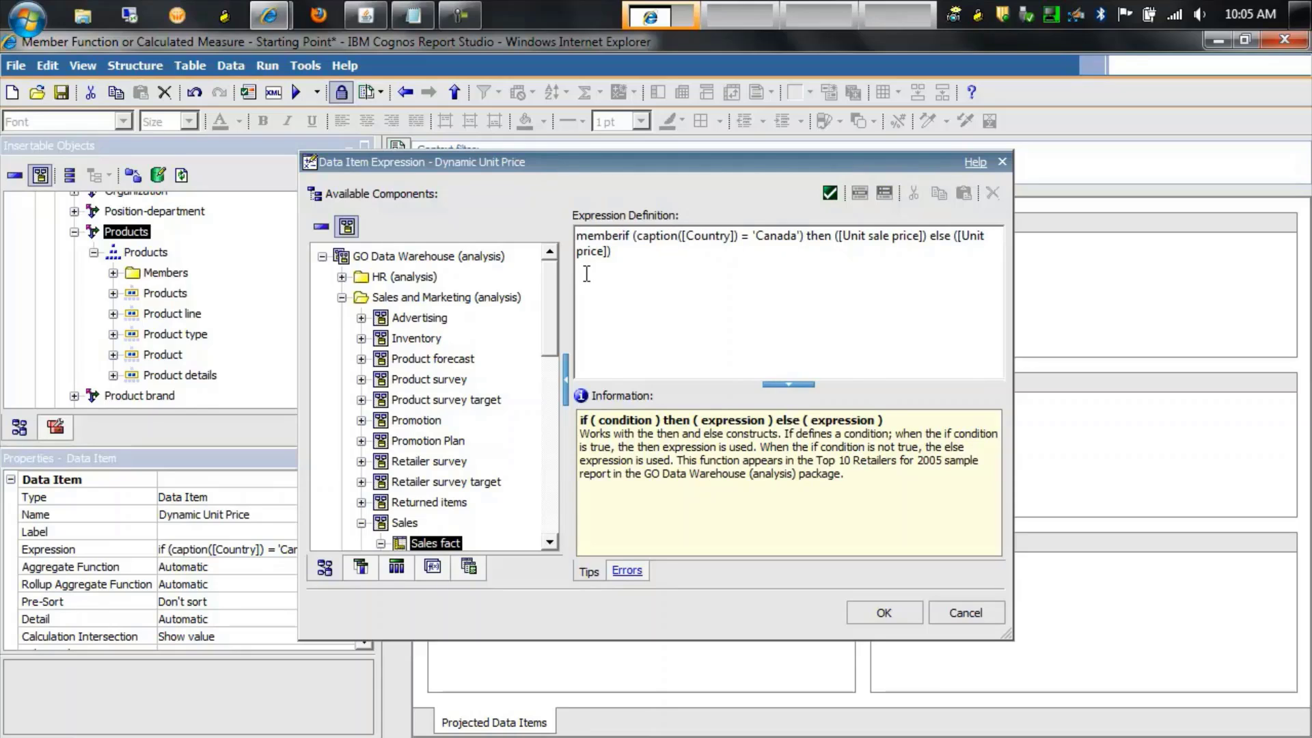
text(()
Complete Dynamic Unit Price's member function with 'Dynamic Unit Price' as both string arguments and [Sales].[Sales fact] as the hierarchy, and accept it
click(618, 253)
text(,)
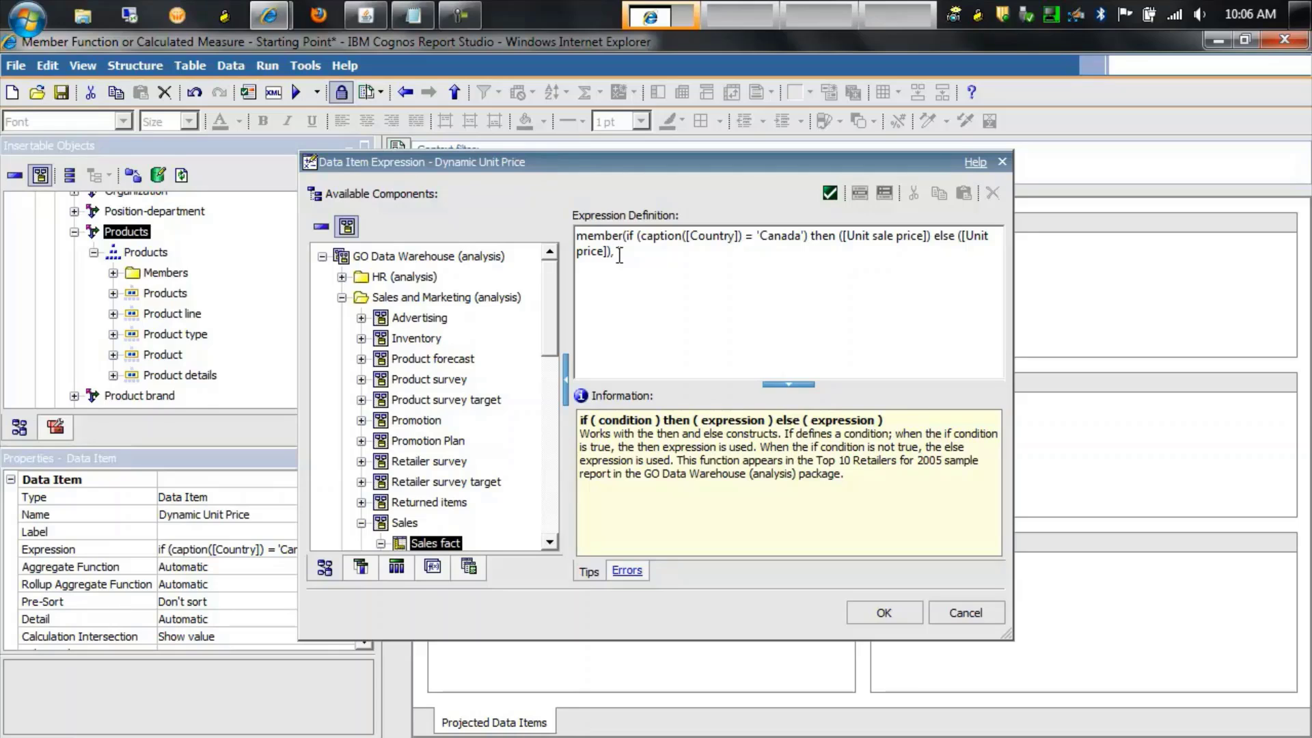
text( 'Dynamic Unit Price', 'Dynamic)
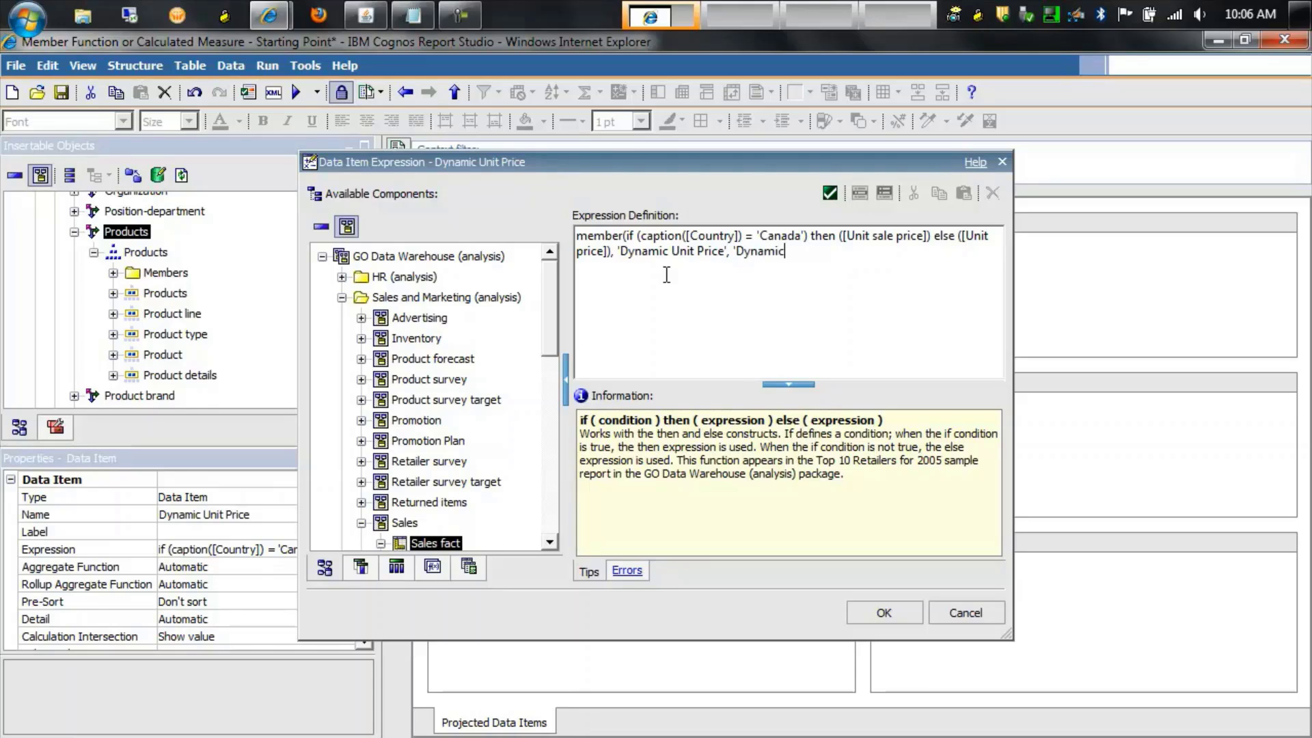
text( Unit Price',)
drag(417, 542, 864, 250)
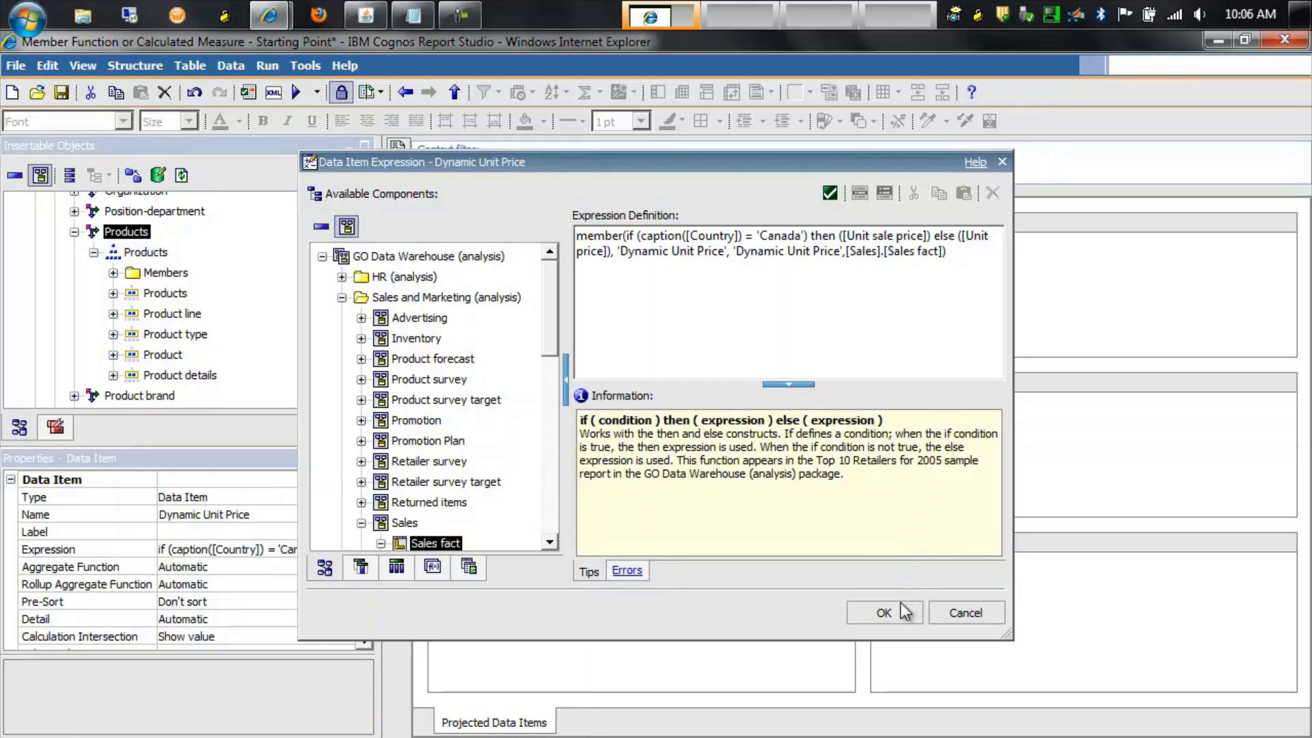
click(883, 612)
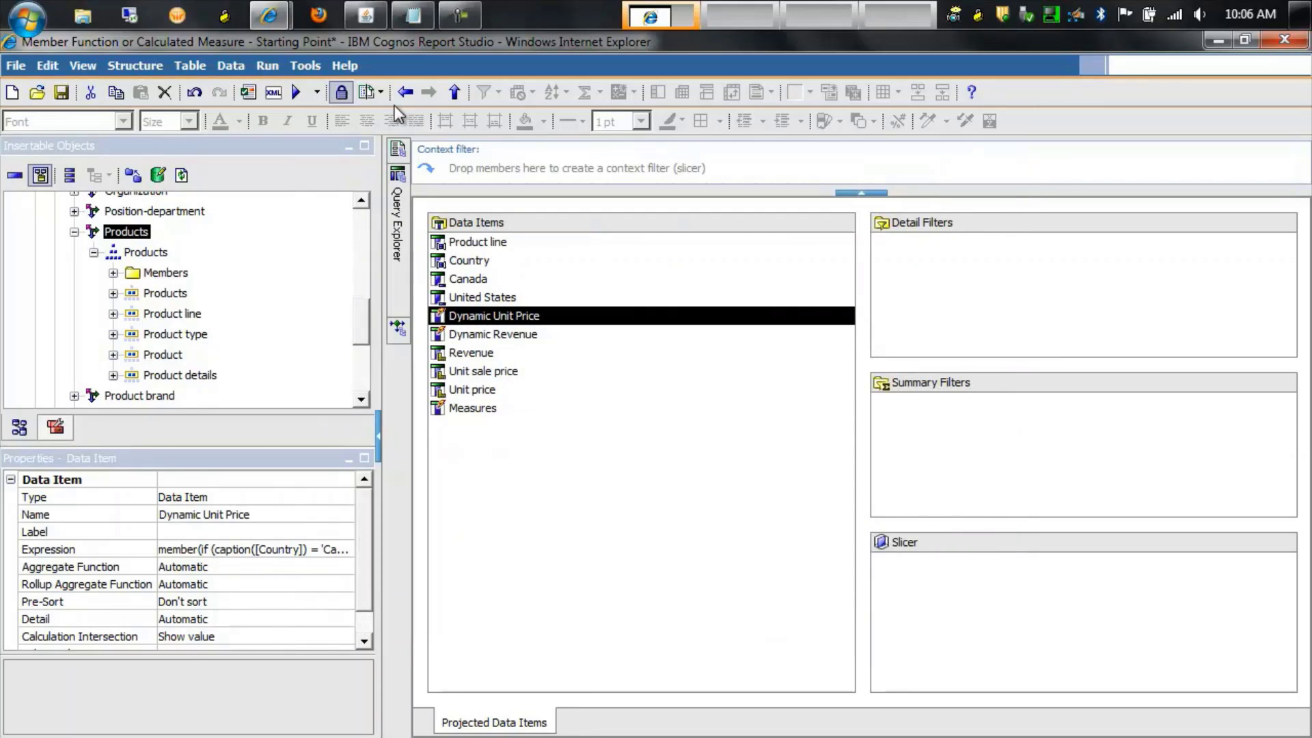
Run the report again with a US exchange rate for Canada of 1.02 to check both measure headings
click(304, 97)
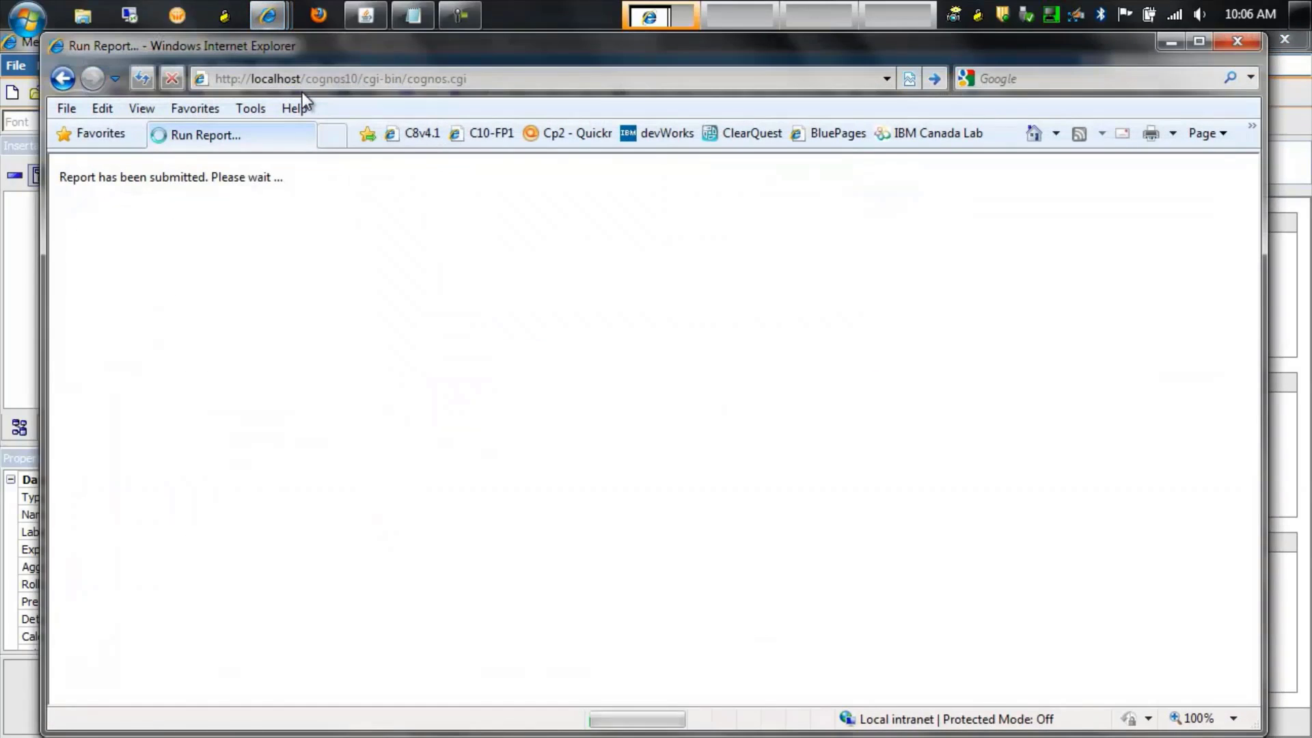
click(608, 255)
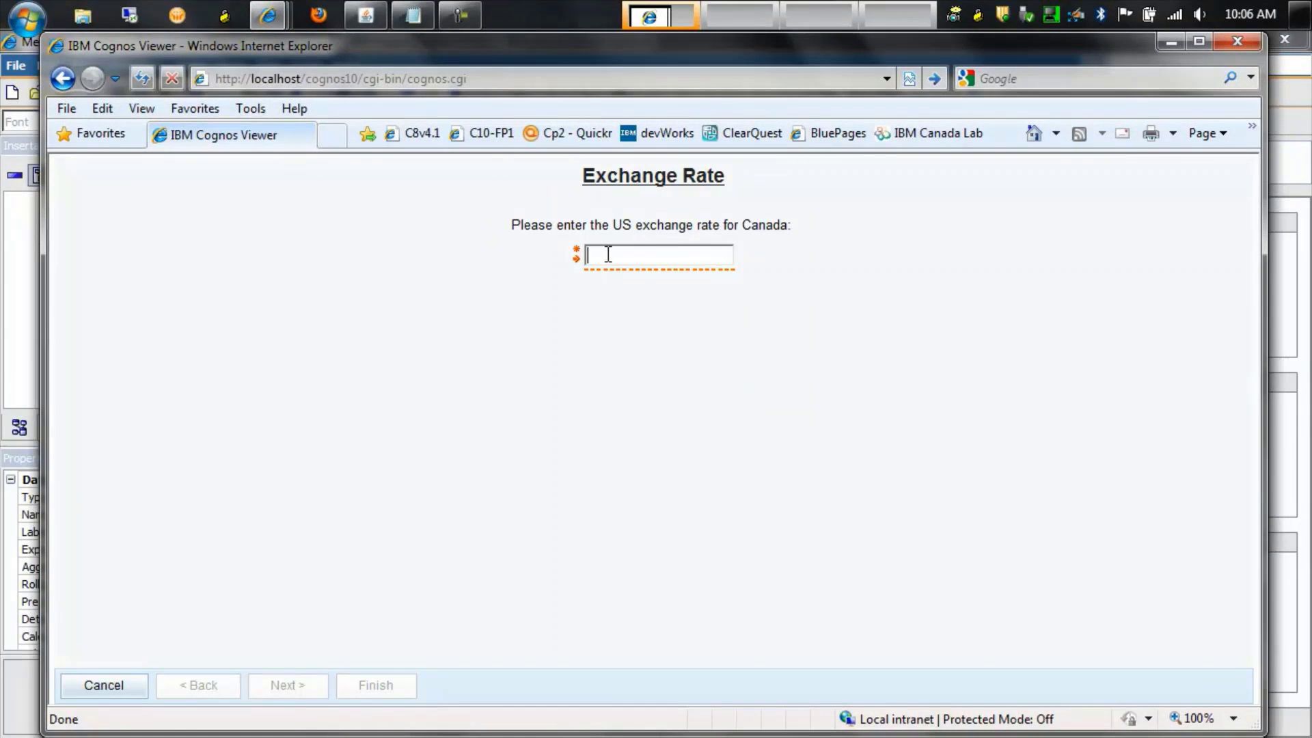
text(1.02)
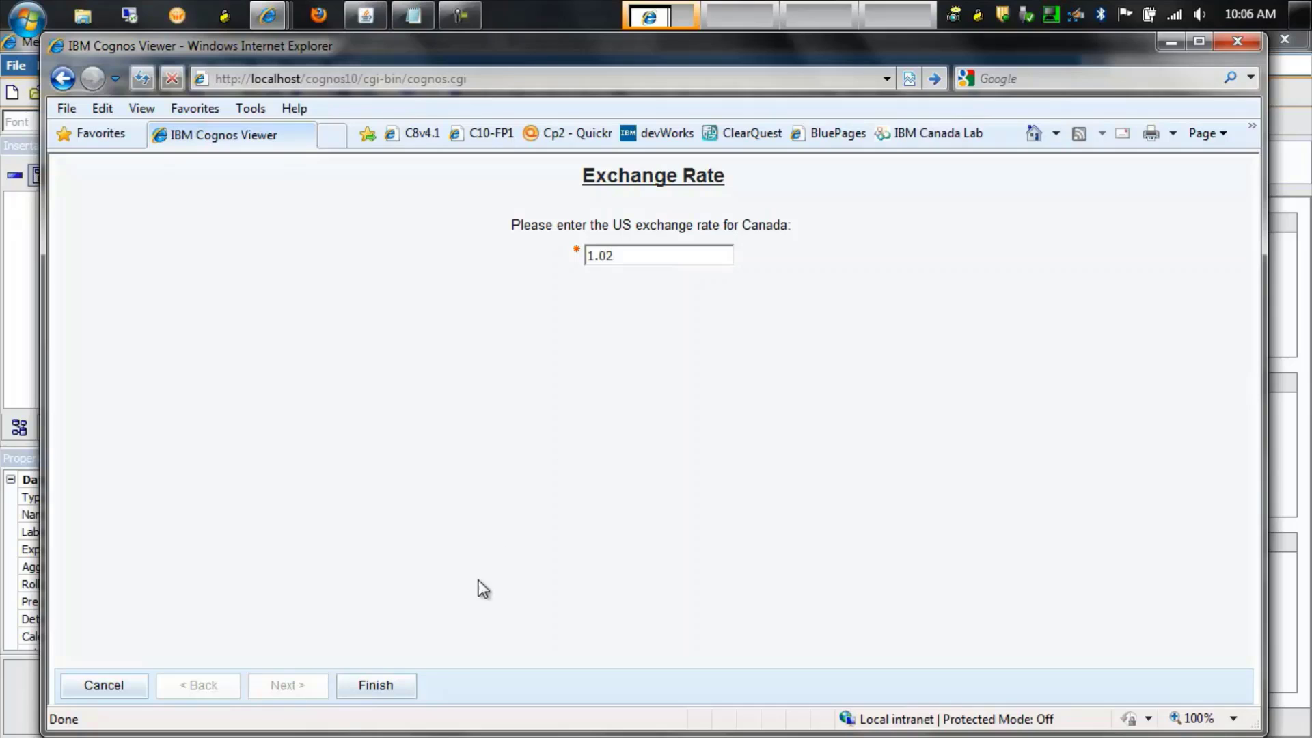
click(390, 685)
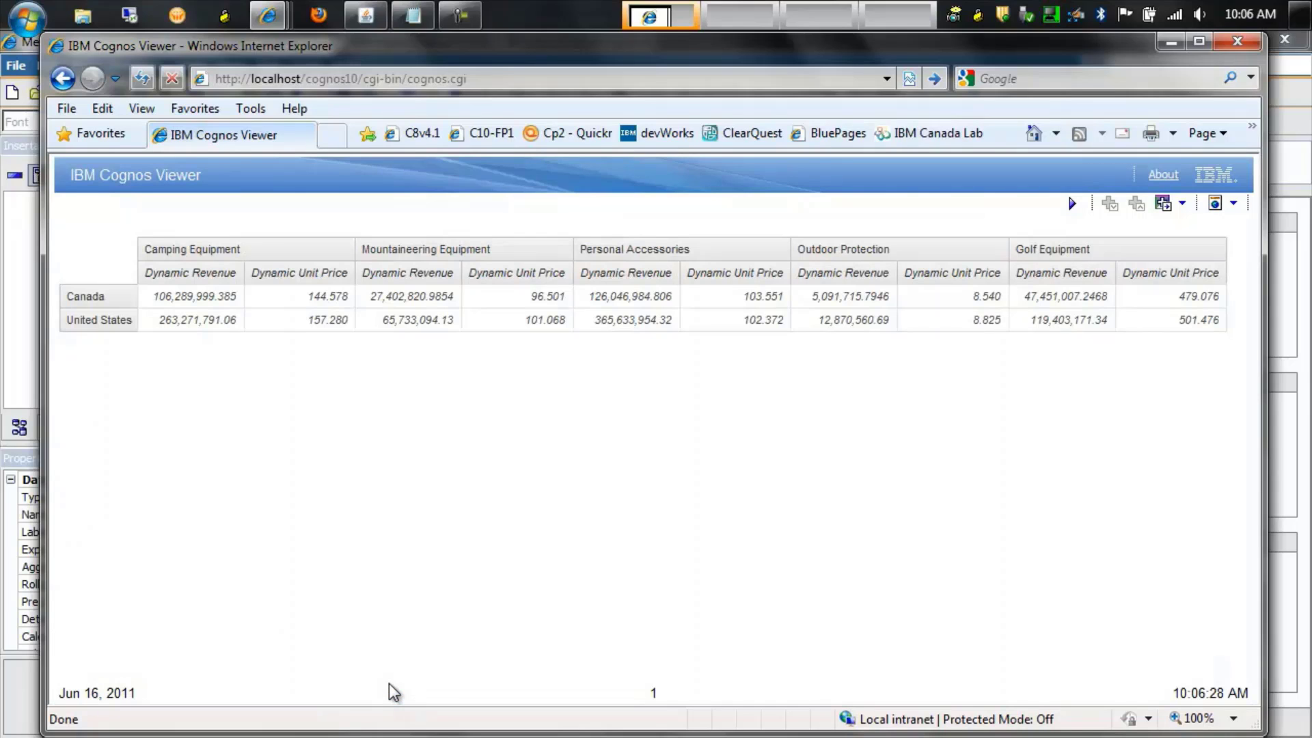
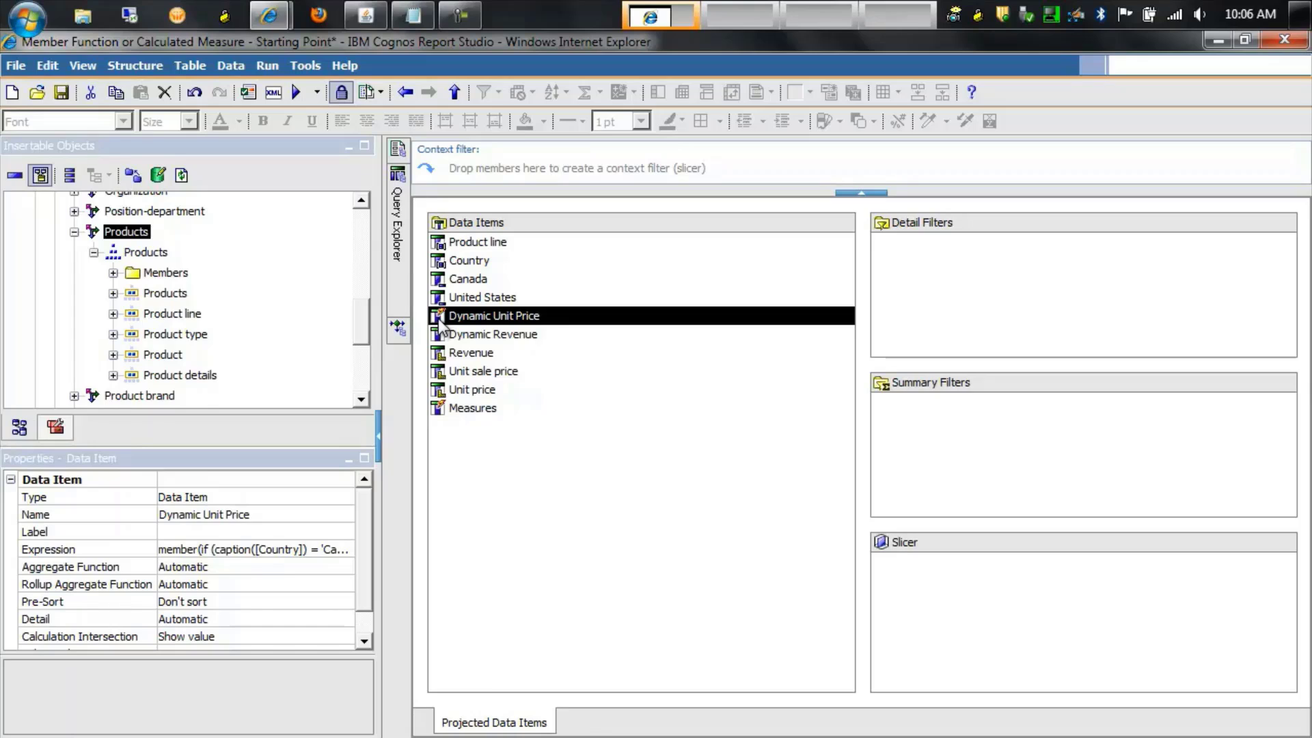
Replace the Dynamic Unit Price data item with a query calculation of the same name, a calculated measure in the Sales fact measure dimension
key(Delete)
click(57, 429)
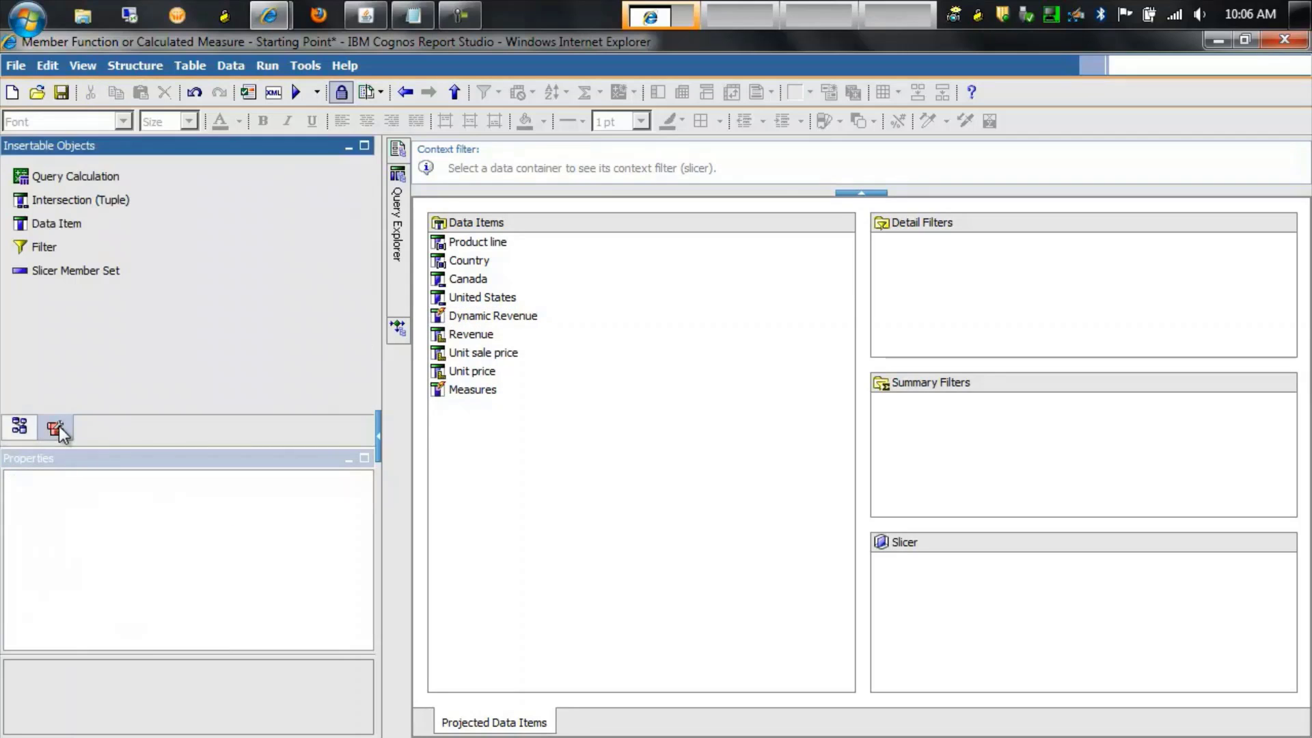
drag(104, 176, 469, 443)
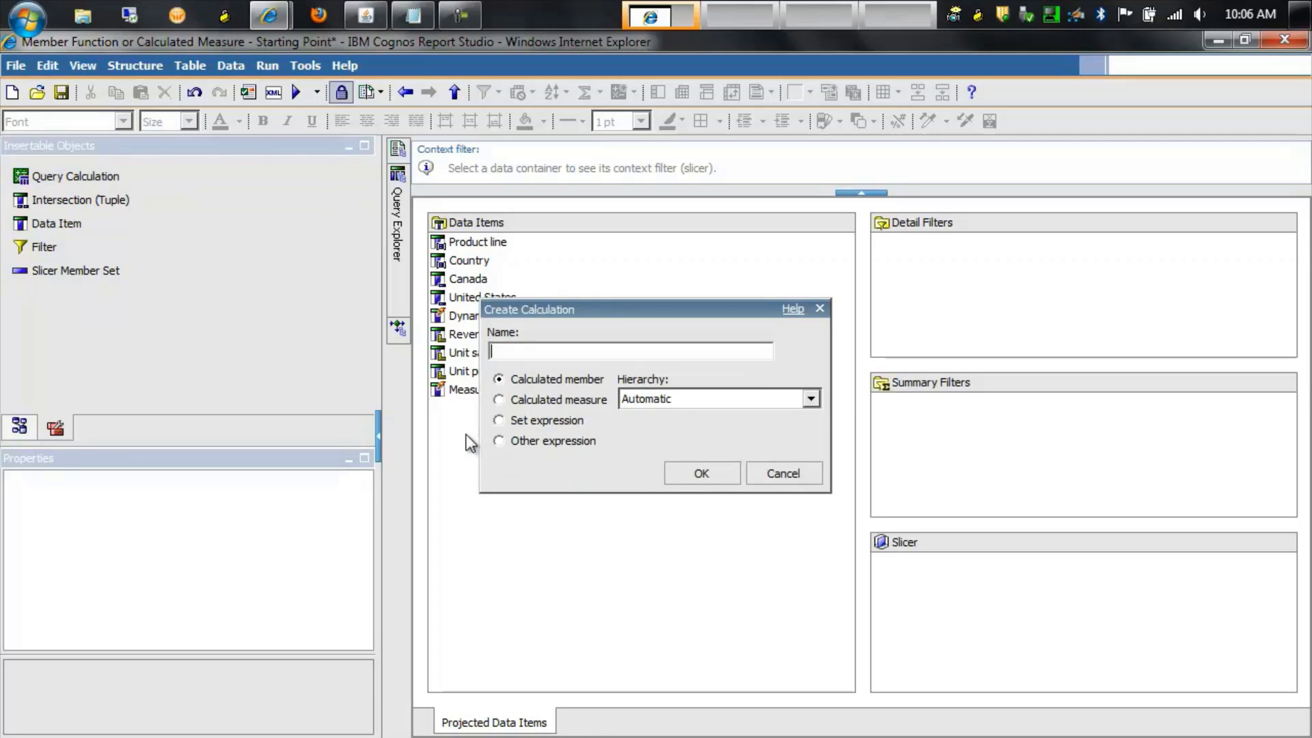
click(499, 400)
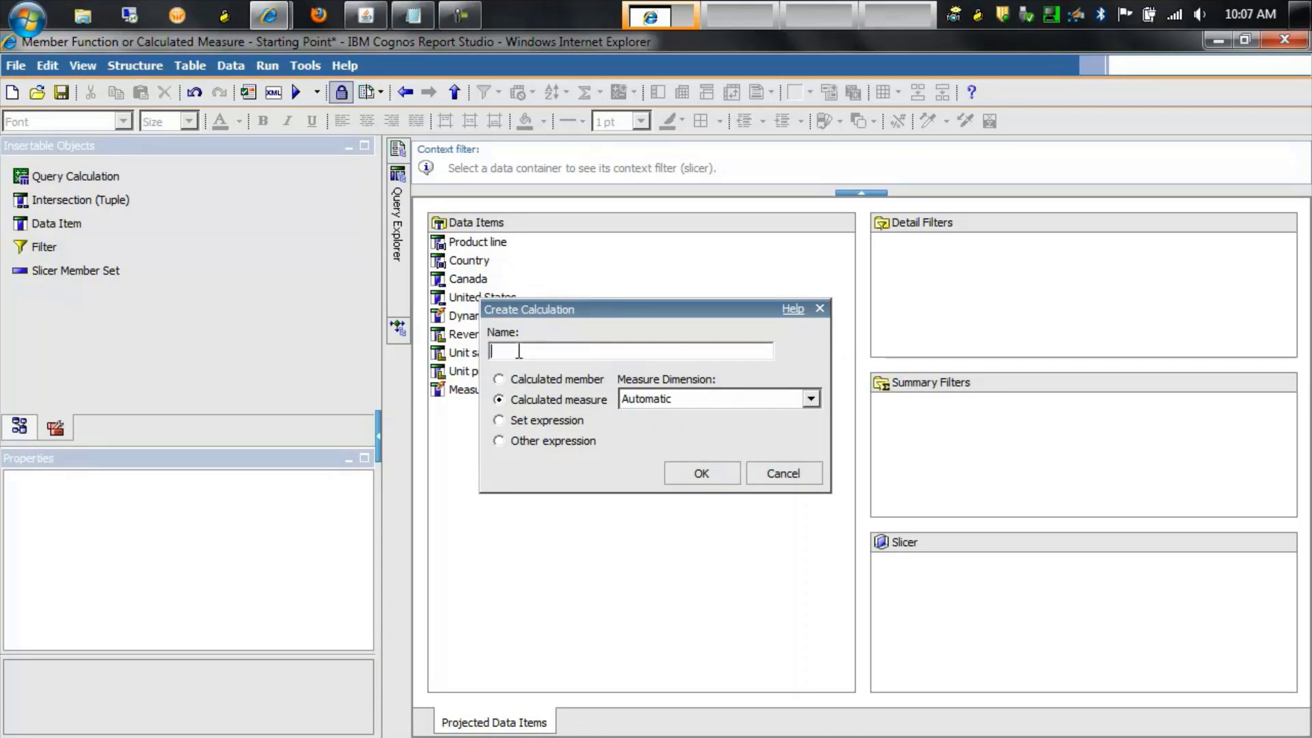
text(Dynamic Unit Price)
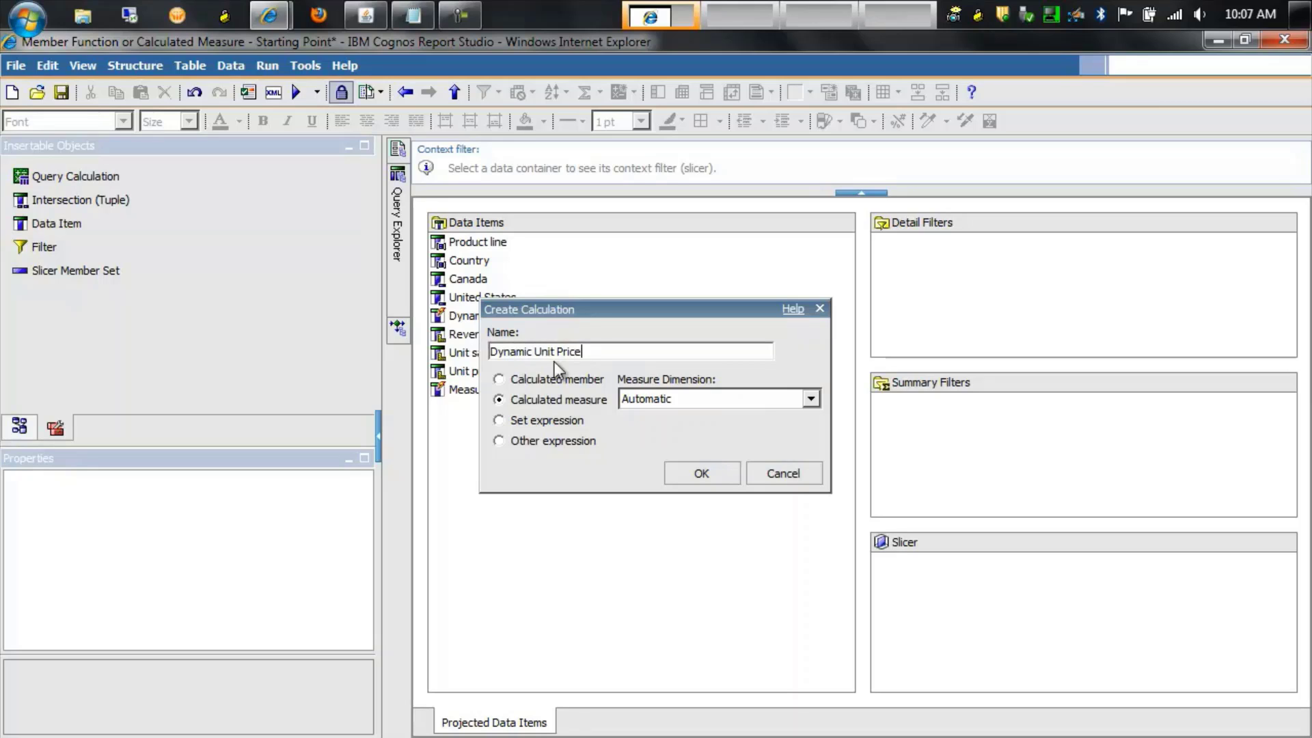
click(811, 399)
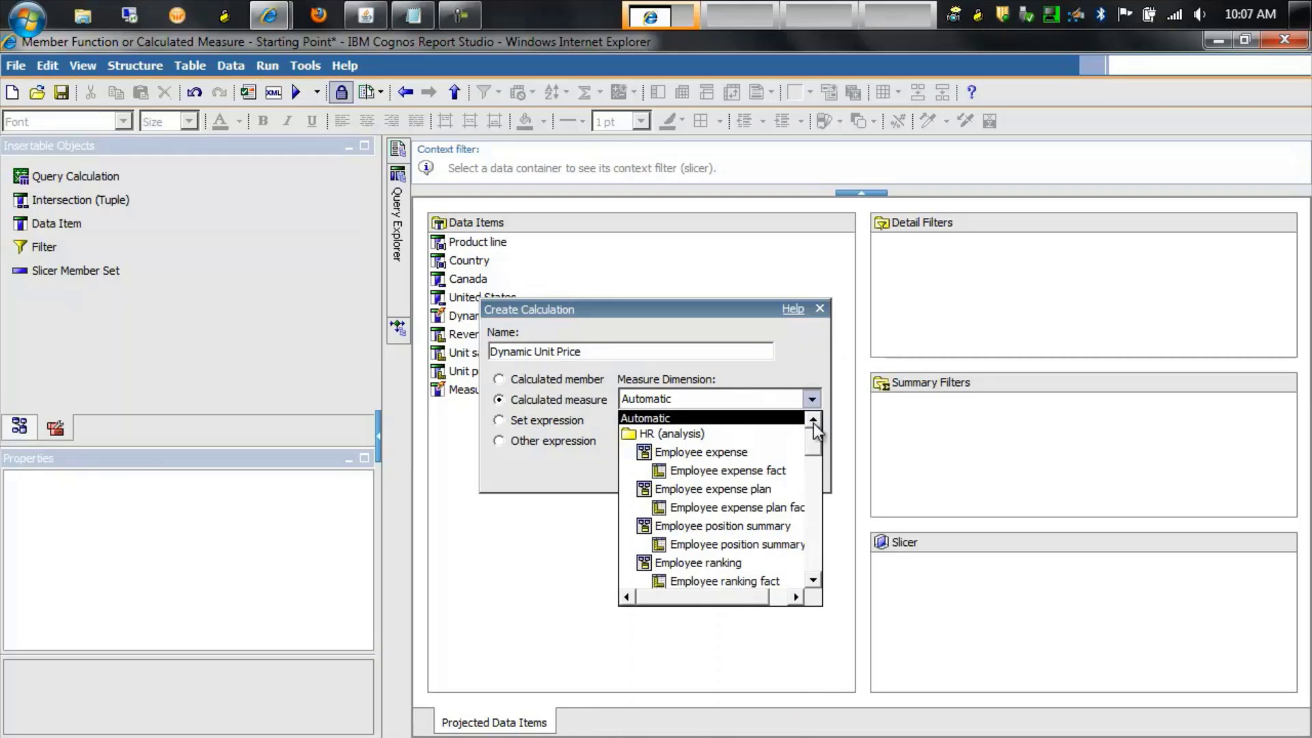
drag(811, 436, 829, 545)
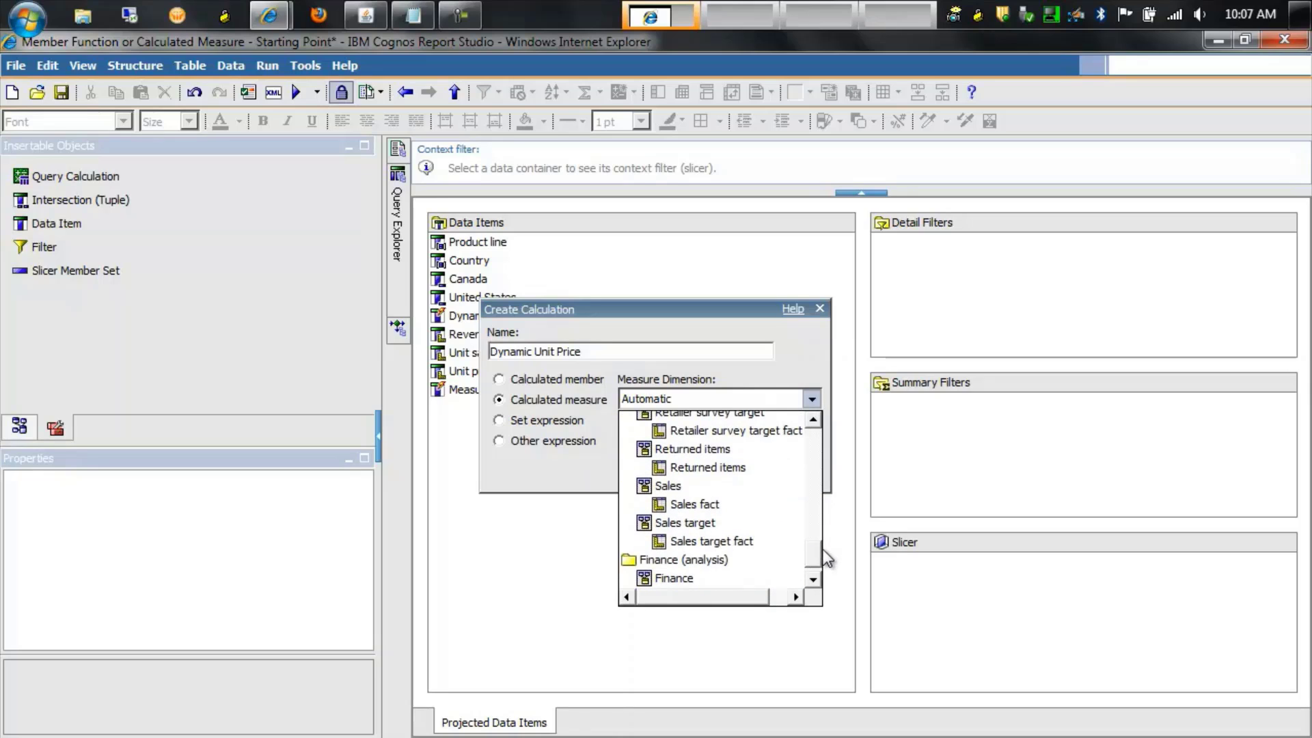
click(685, 501)
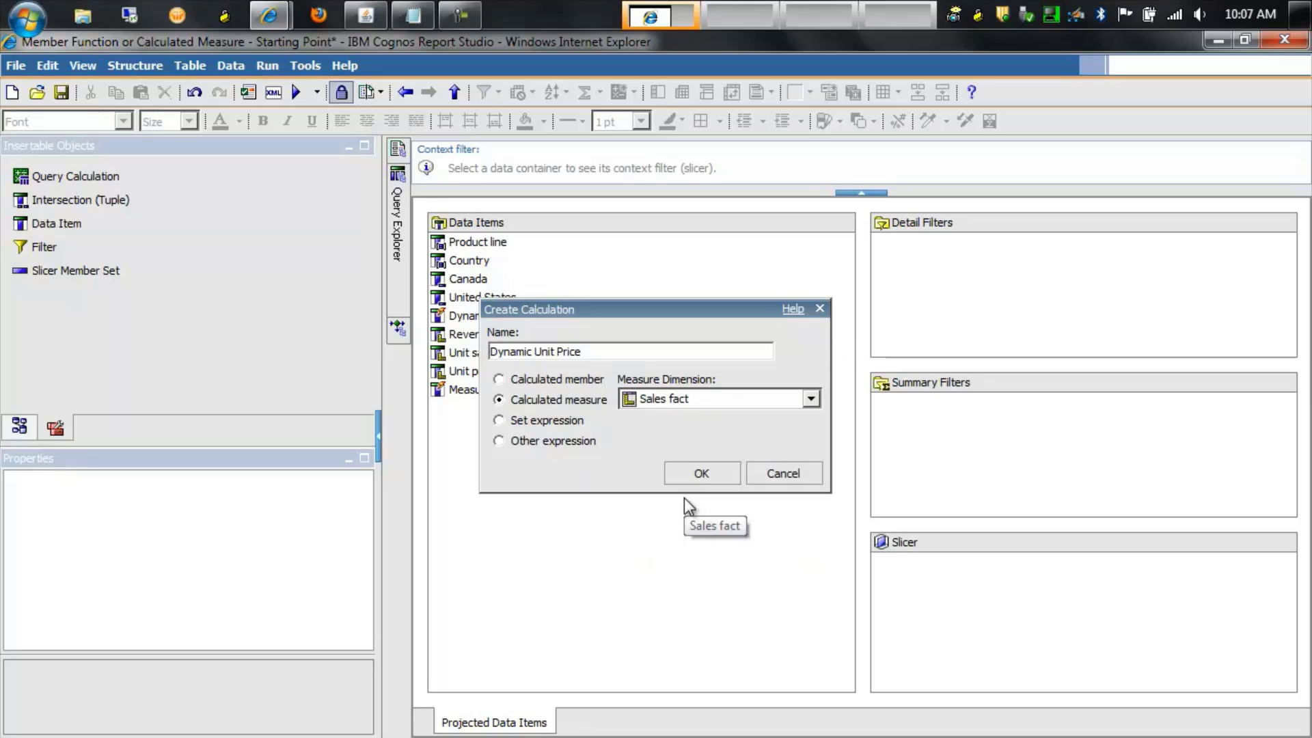
click(711, 473)
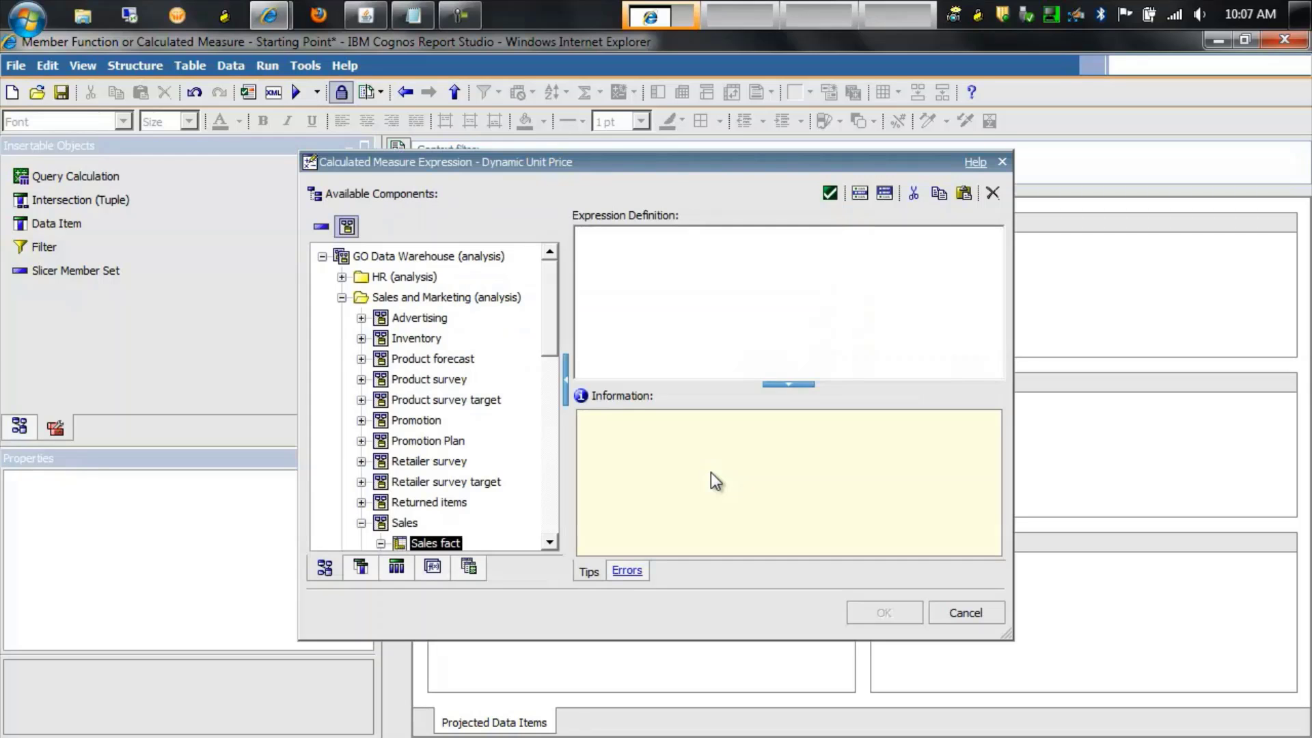
Copy the Unit sale price / Unit price if statement from Notepad into Dynamic Unit Price's calculated measure expression in Report Studio and accept it
click(428, 22)
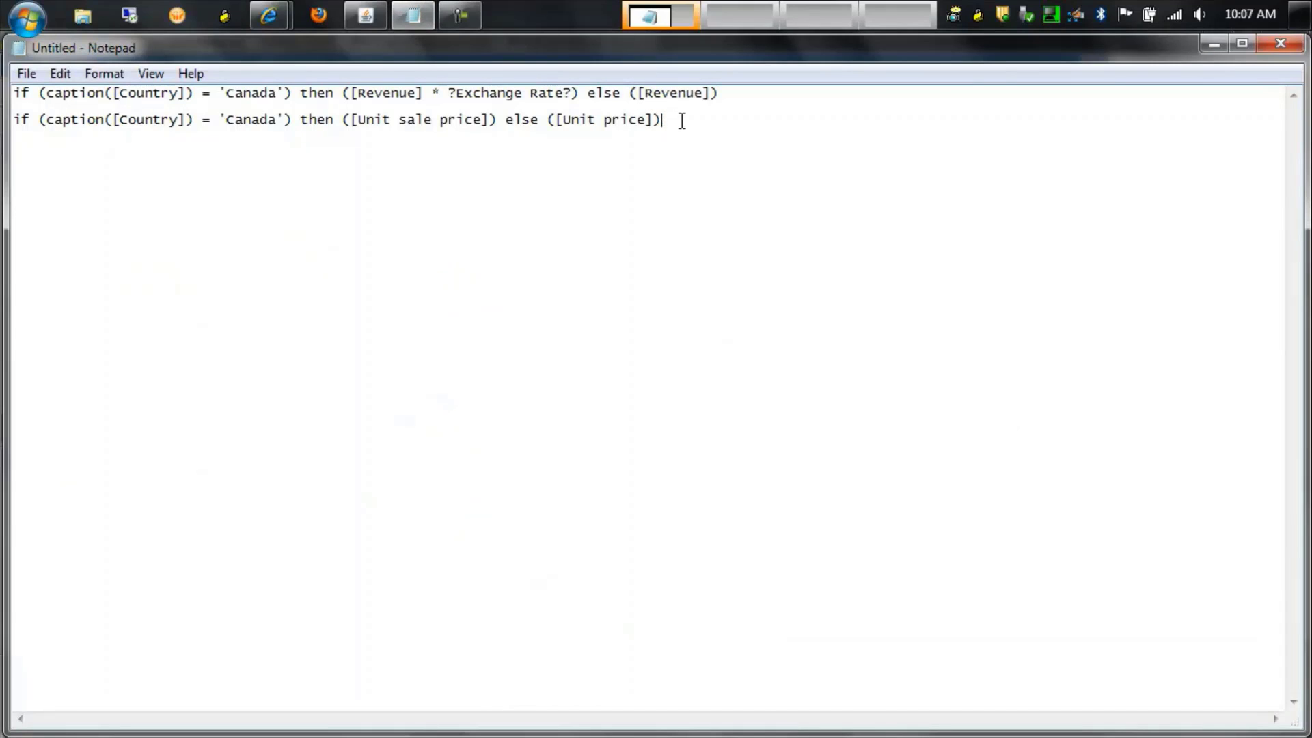
drag(682, 121, 12, 121)
key(ctrl+c)
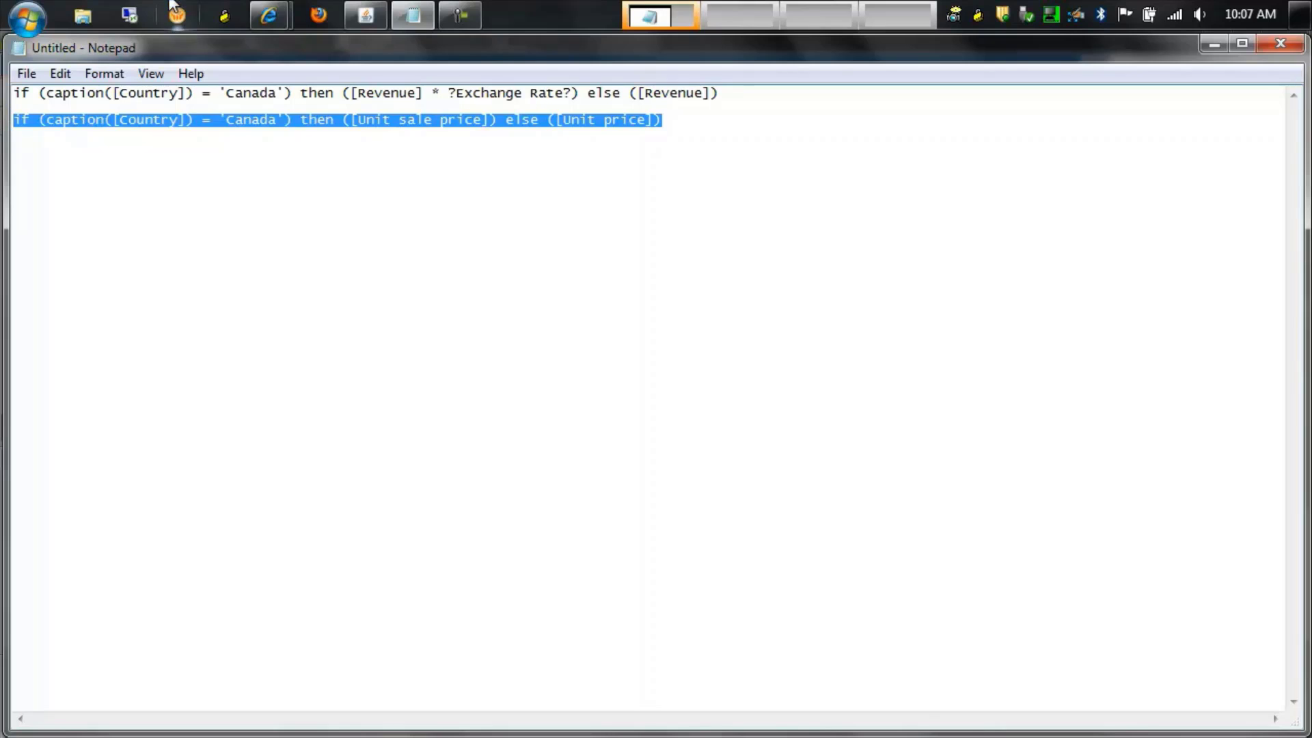
mouse_move(294, 27)
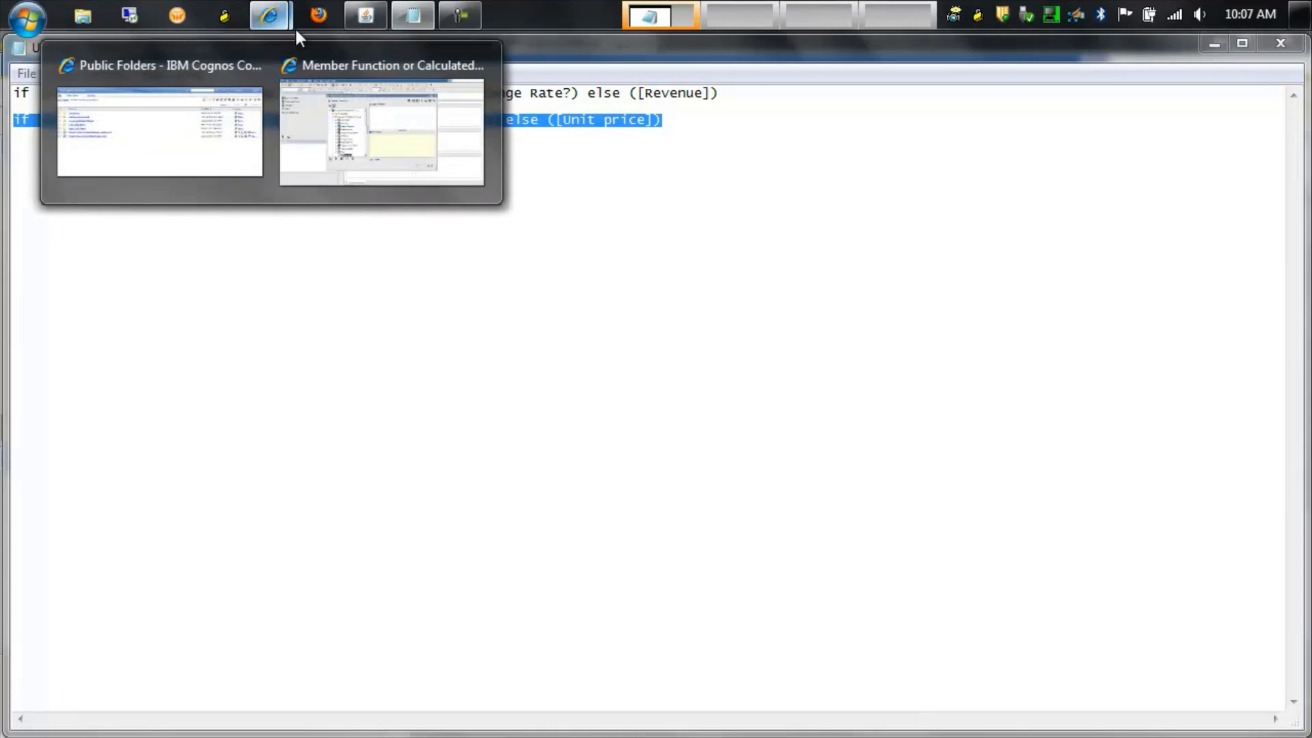
click(339, 117)
key(ctrl+v)
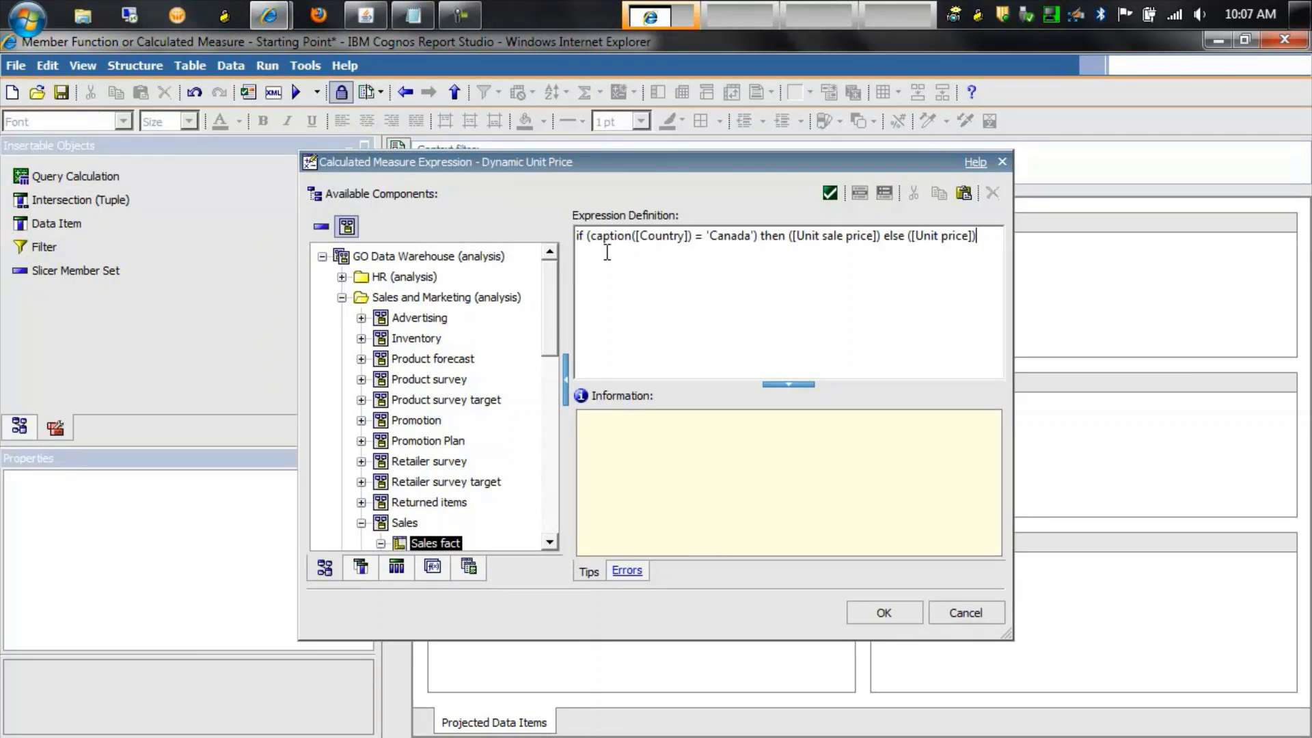
click(872, 614)
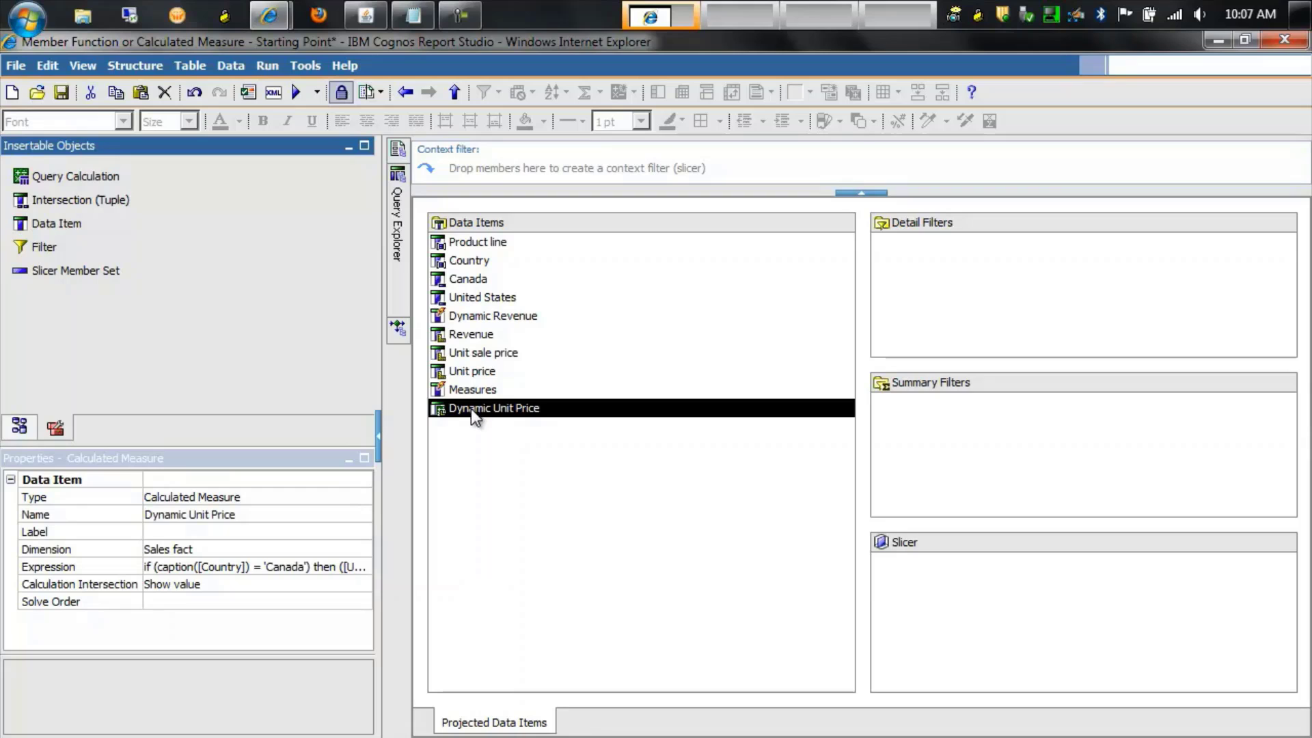
Review the Measures set expression, and run the report with a US exchange rate for Canada of 1.02
double_click(482, 390)
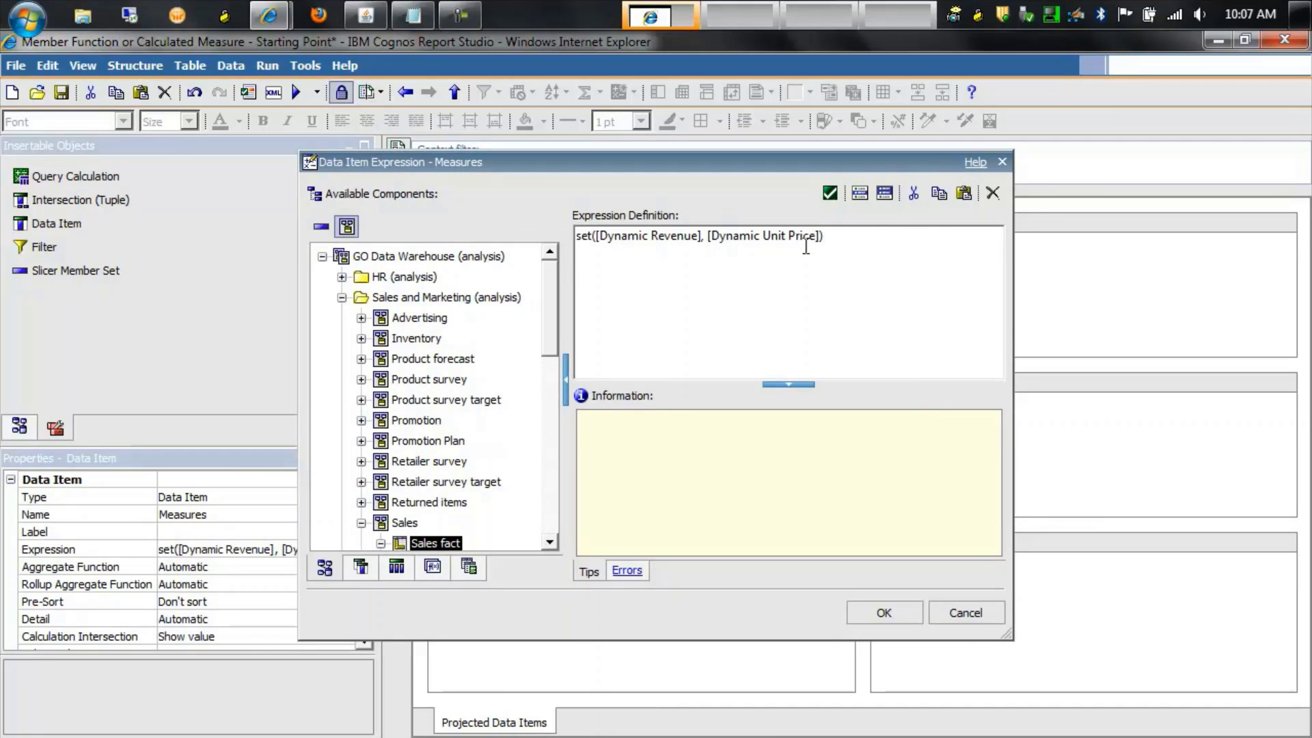
click(885, 613)
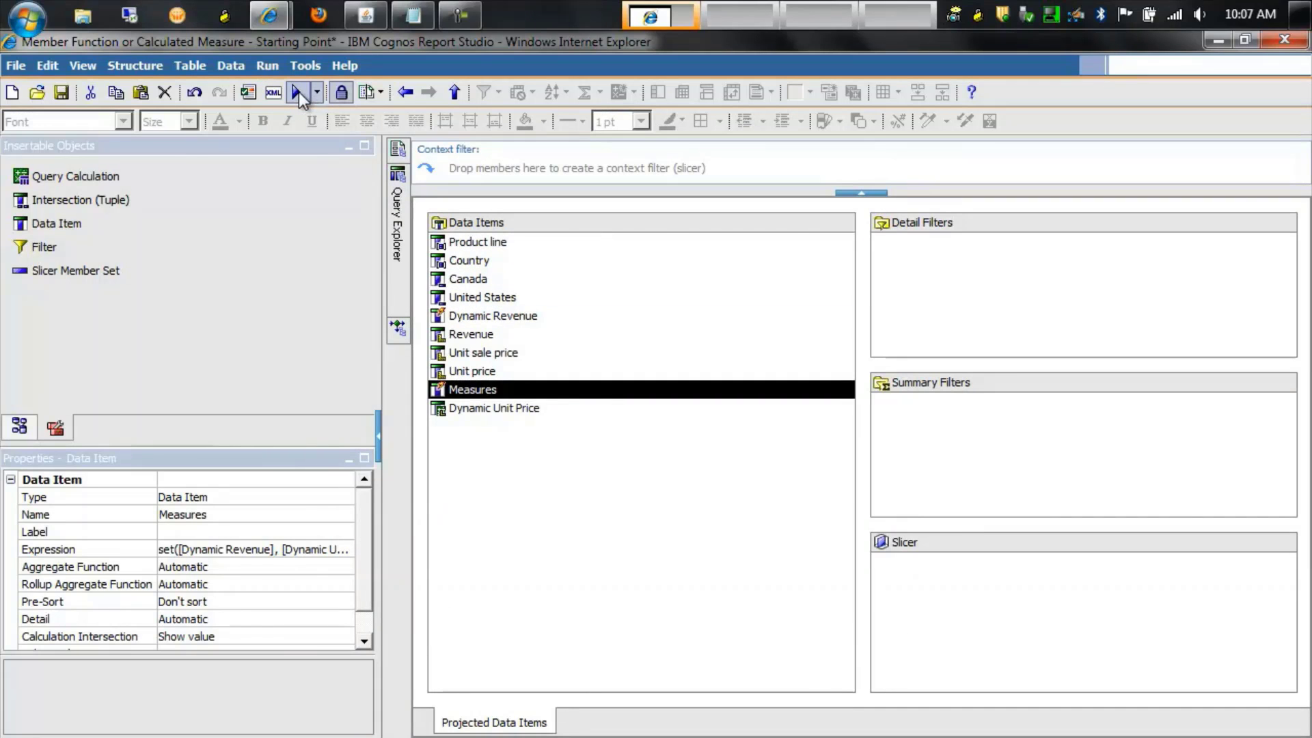
click(298, 92)
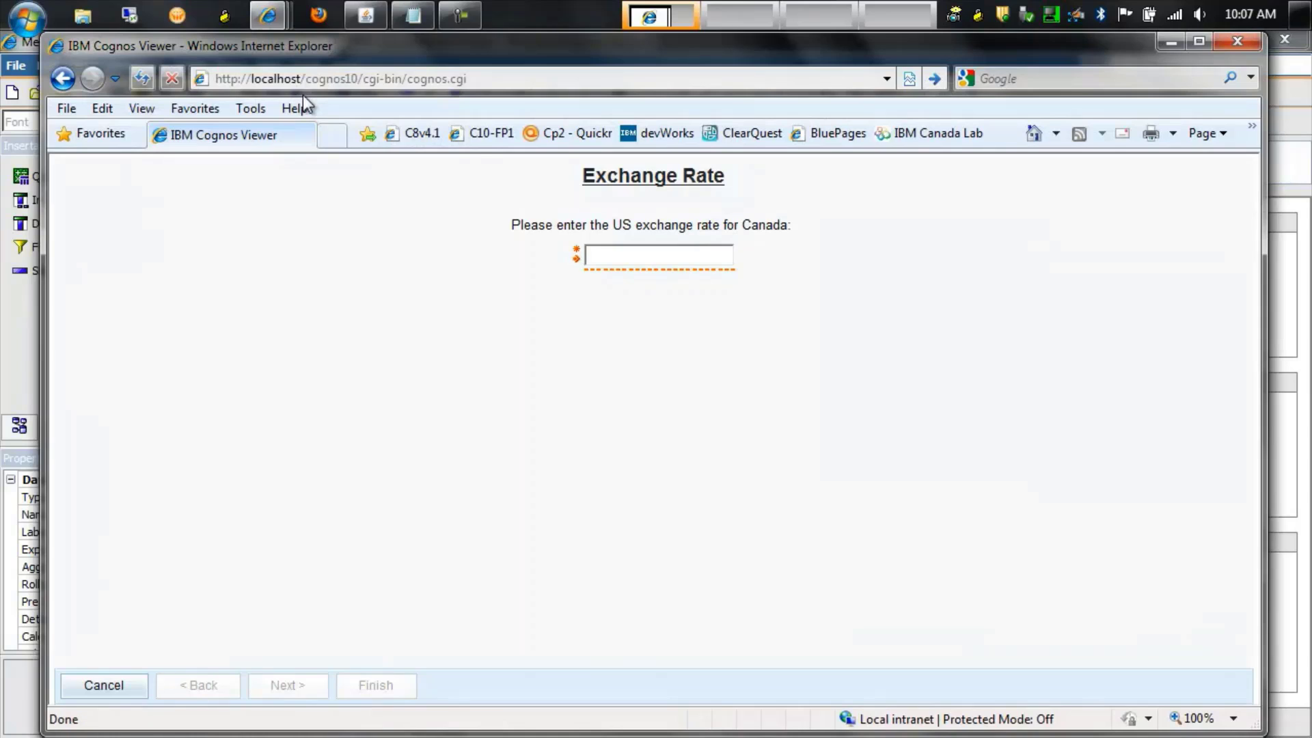
click(619, 257)
text(1.0)
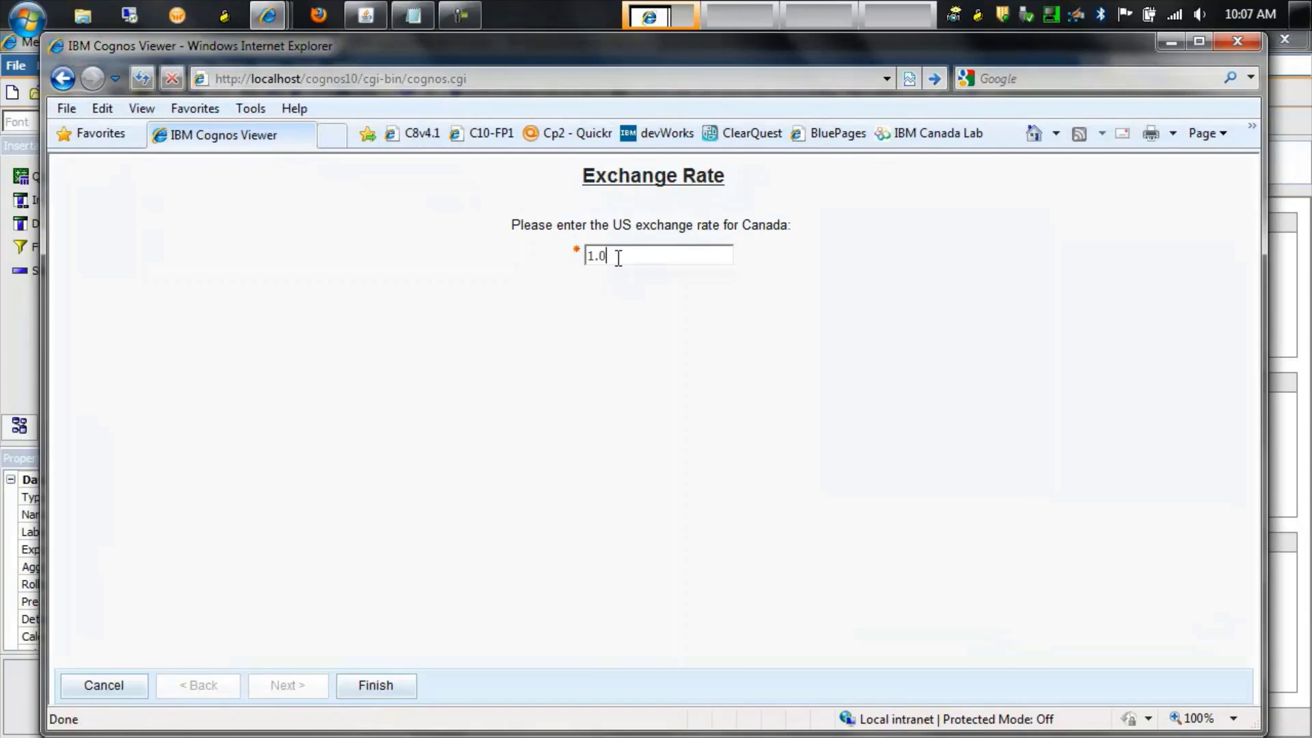
text(2)
click(373, 687)
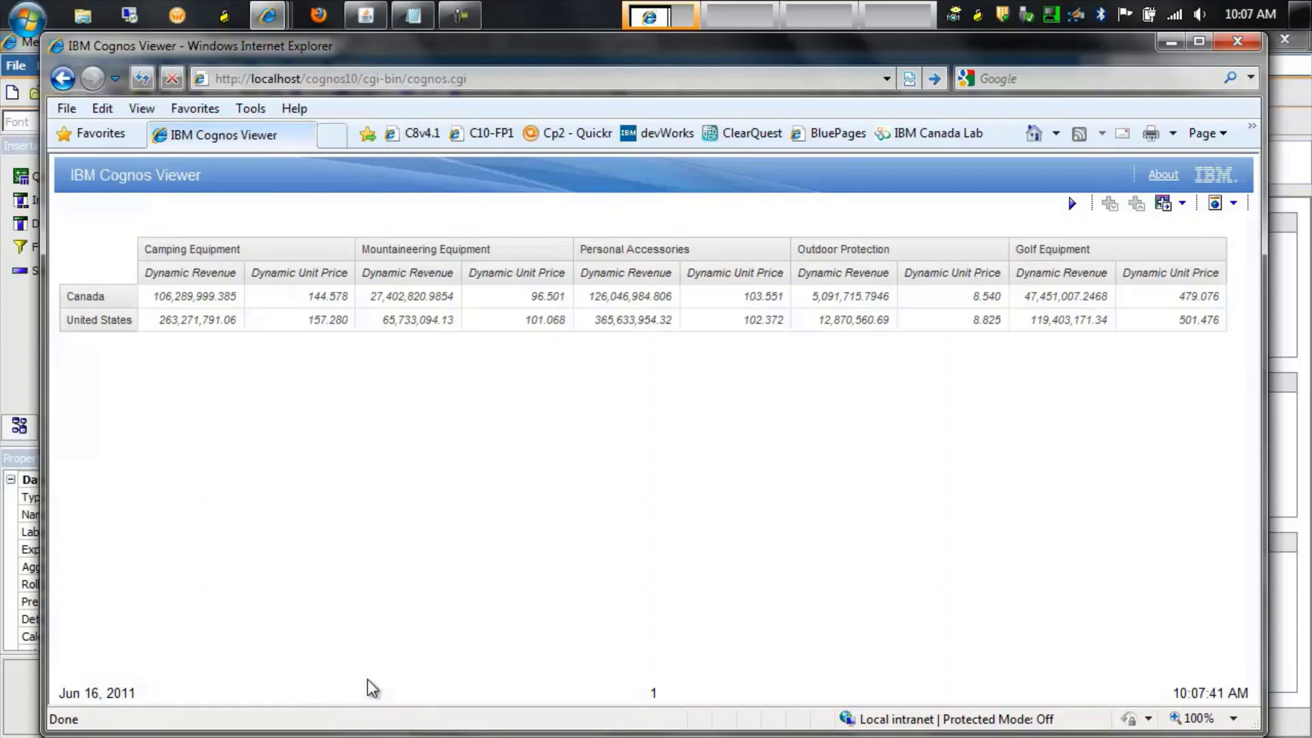